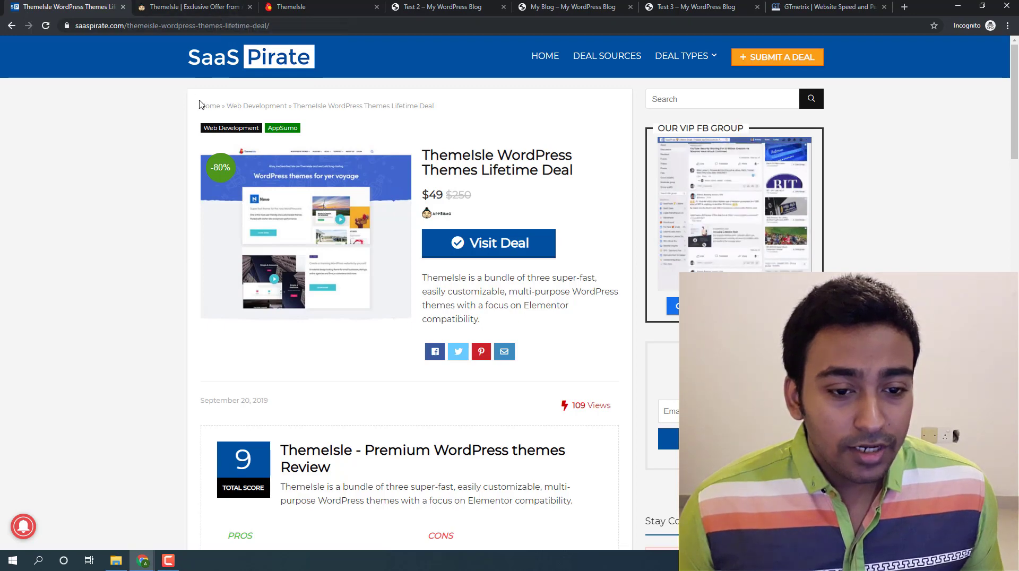
Step: Review the ThemeIsle deal page and examine the Single and Double plans and deal terms on AppSumo
{"action": "scroll", "coordinate": [200, 102], "scroll_direction": "down", "scroll_amount": 5}
{"action": "left_click", "coordinate": [178, 3]}
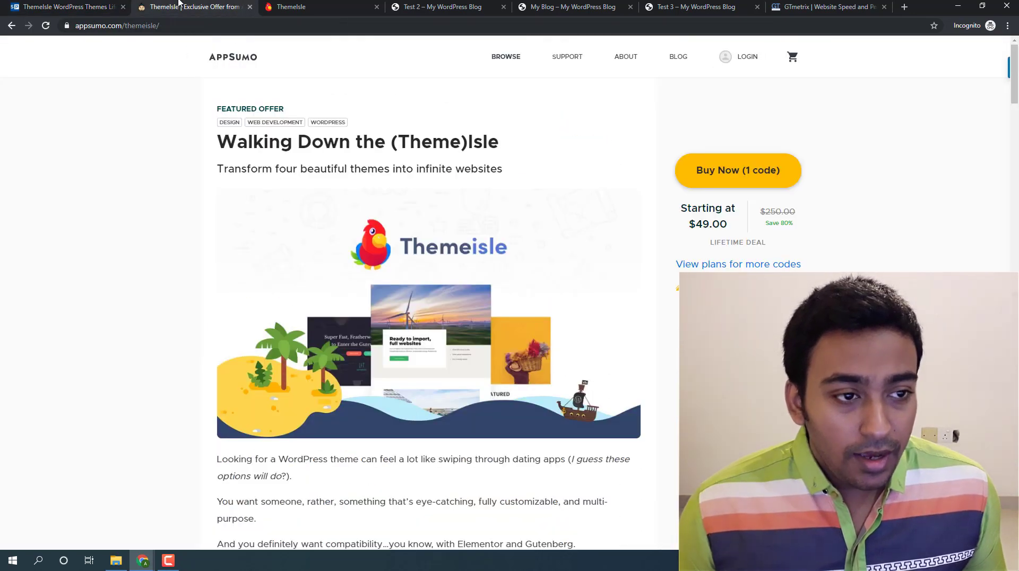
{"action": "left_click", "coordinate": [738, 265]}
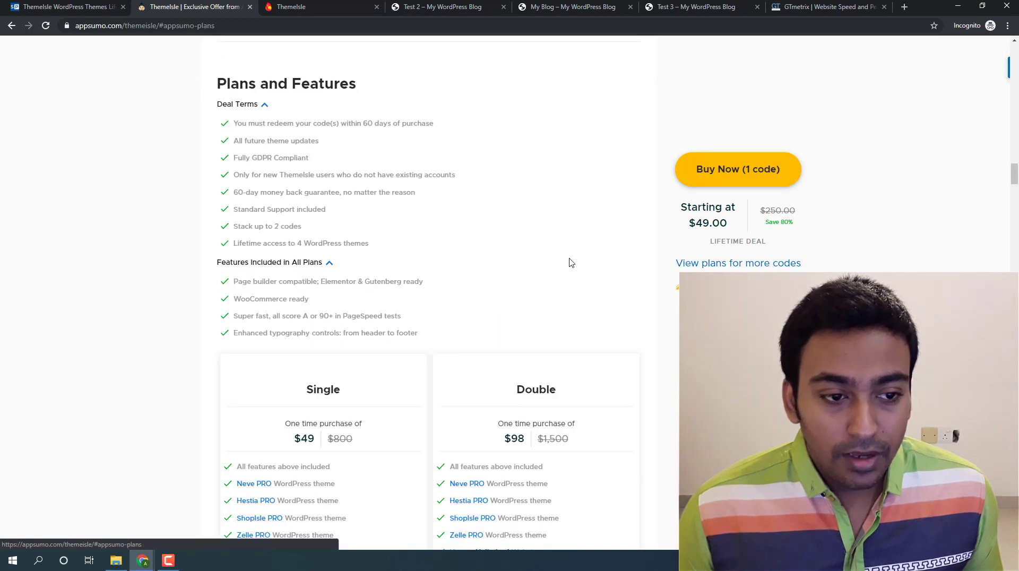
{"action": "scroll", "coordinate": [177, 375], "scroll_direction": "down", "scroll_amount": 4}
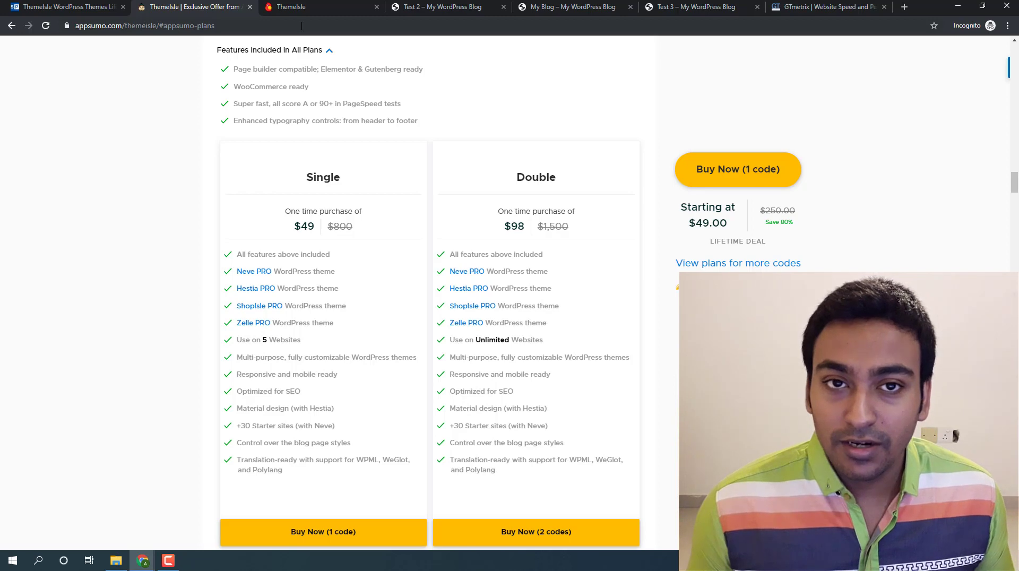
Step: Look over the Test 2, My Blog and Test 3 WordPress sites, the AppSumo plans and the GTmetrix home page
{"action": "left_click", "coordinate": [467, 10]}
{"action": "left_click", "coordinate": [548, 11]}
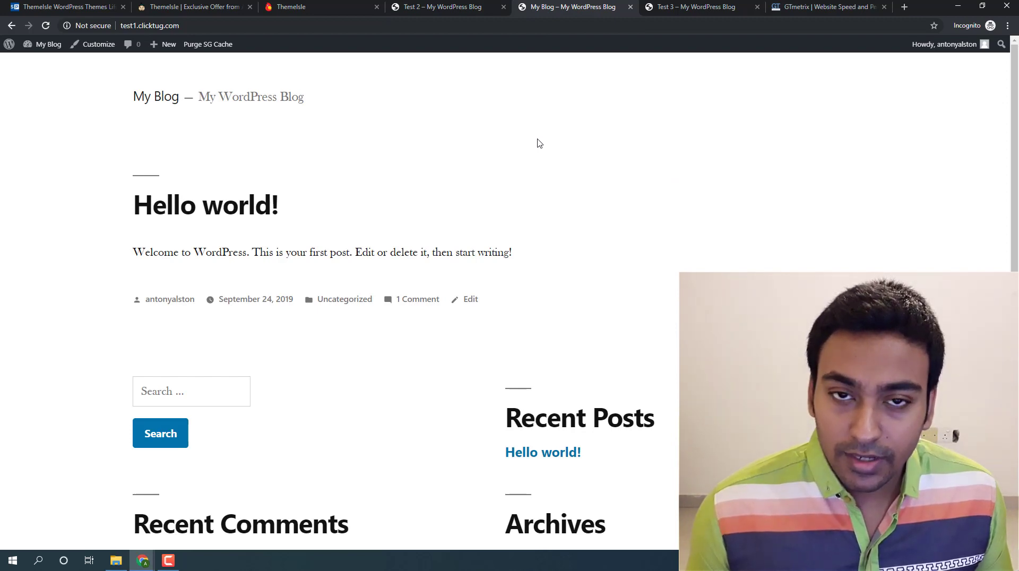
{"action": "left_click", "coordinate": [462, 8]}
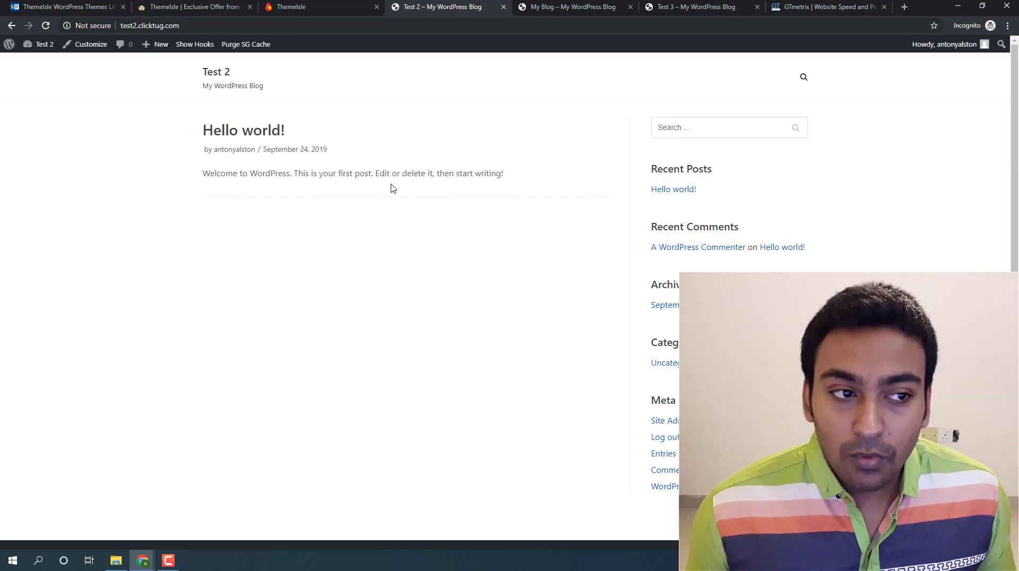
{"action": "left_click", "coordinate": [79, 7]}
{"action": "left_click", "coordinate": [178, 8]}
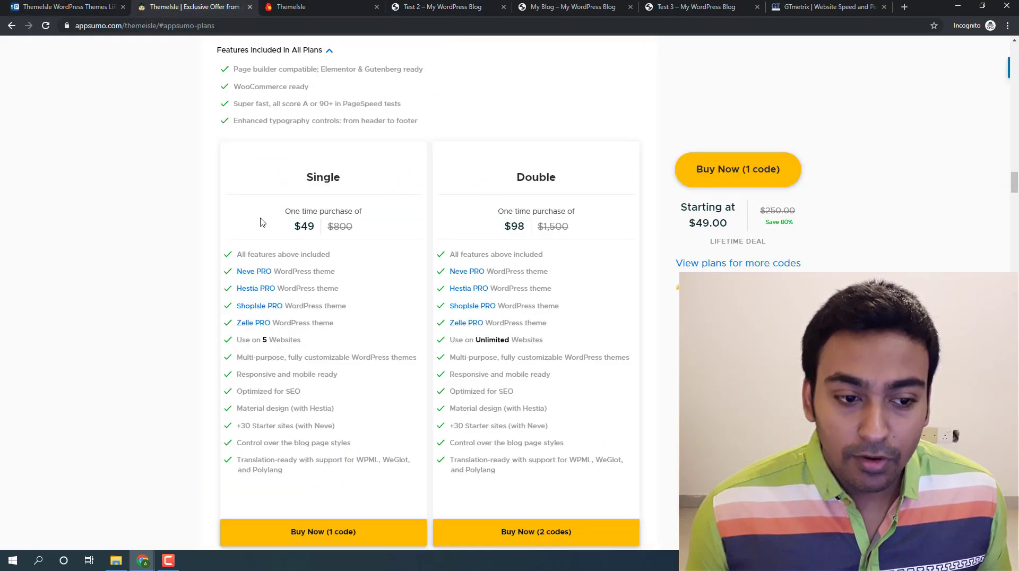
{"action": "left_click", "coordinate": [671, 9]}
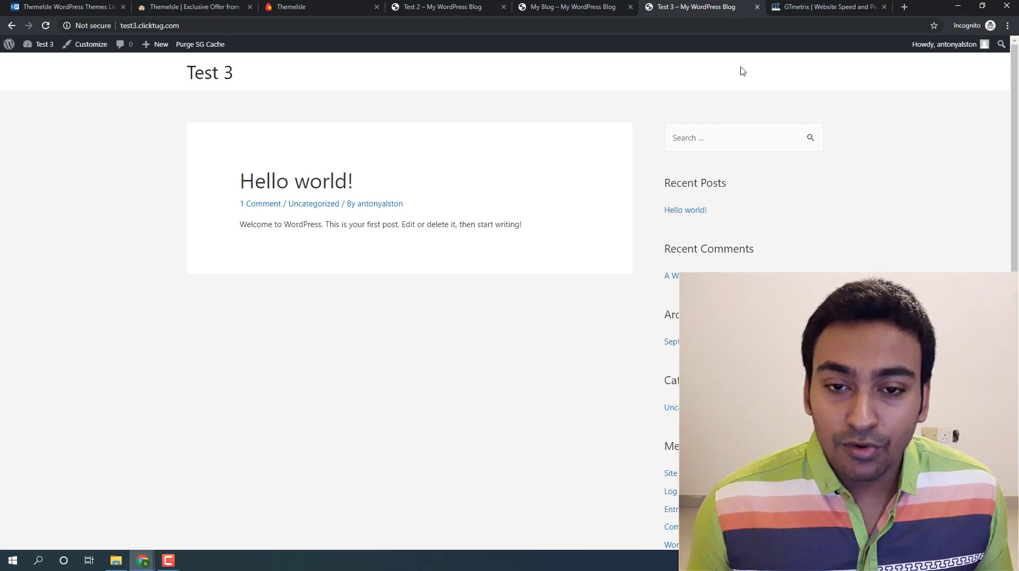
{"action": "left_click", "coordinate": [769, 6]}
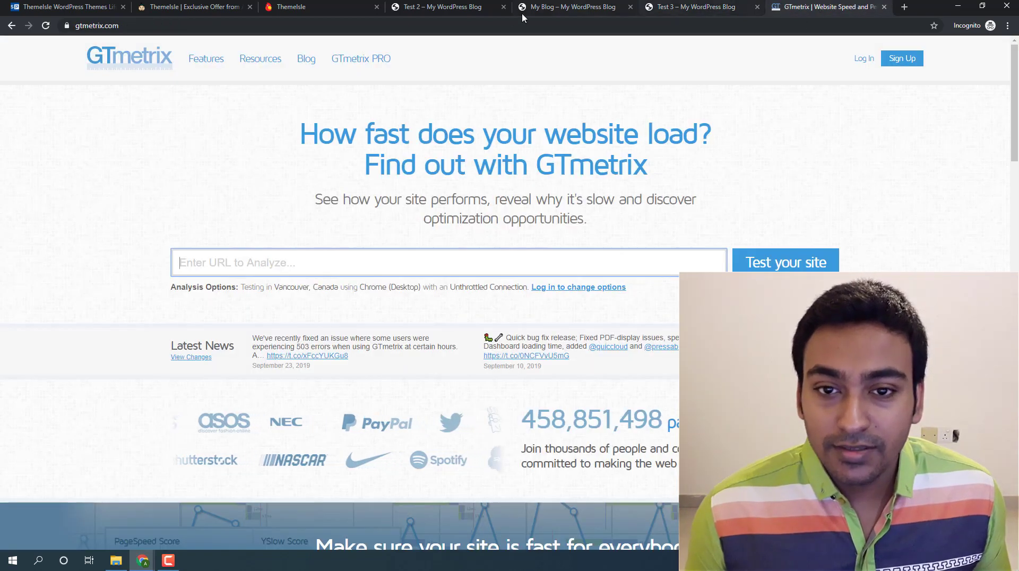
{"action": "left_click", "coordinate": [452, 9]}
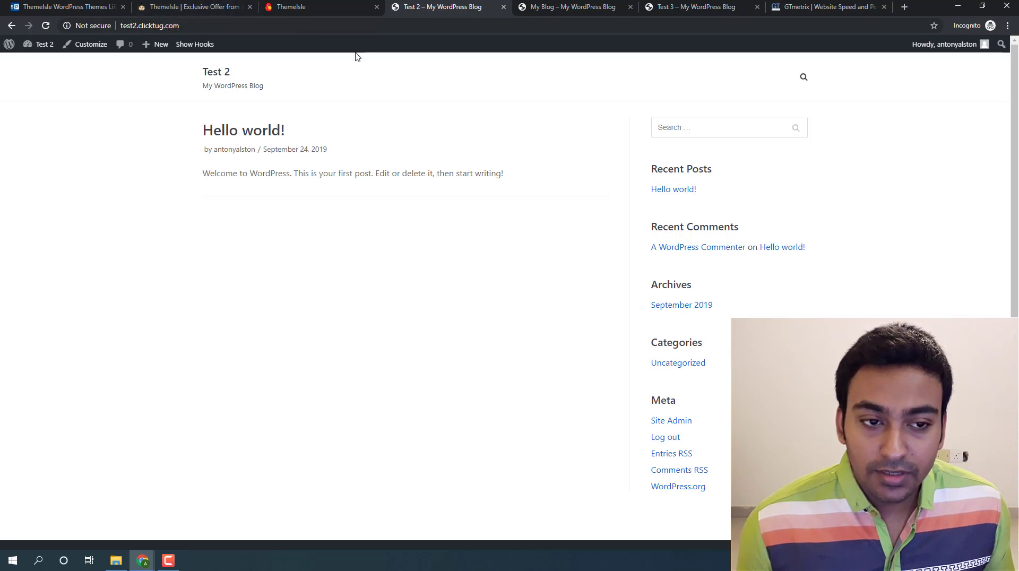
{"action": "left_click", "coordinate": [584, 7]}
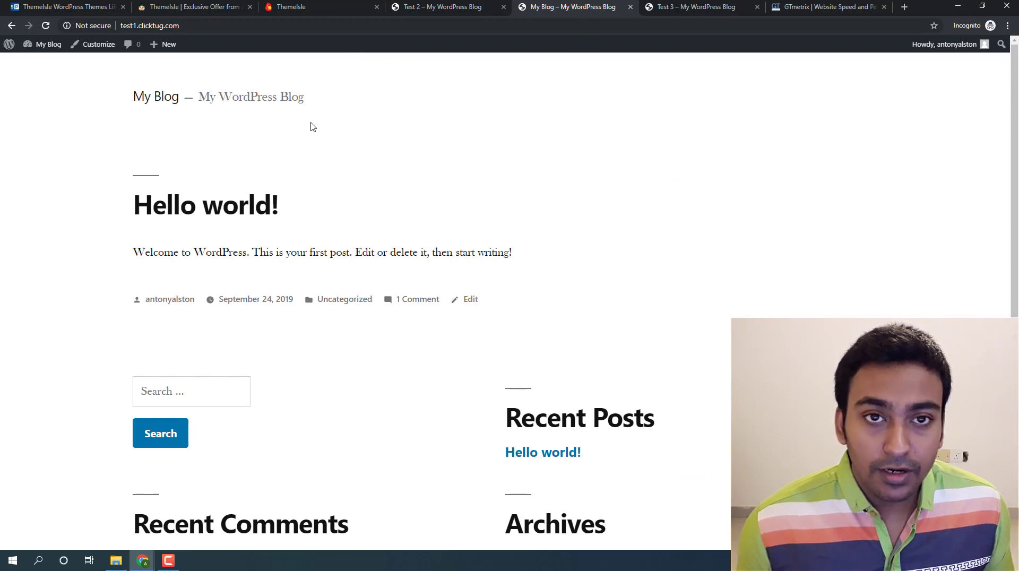
{"action": "left_click", "coordinate": [695, 12]}
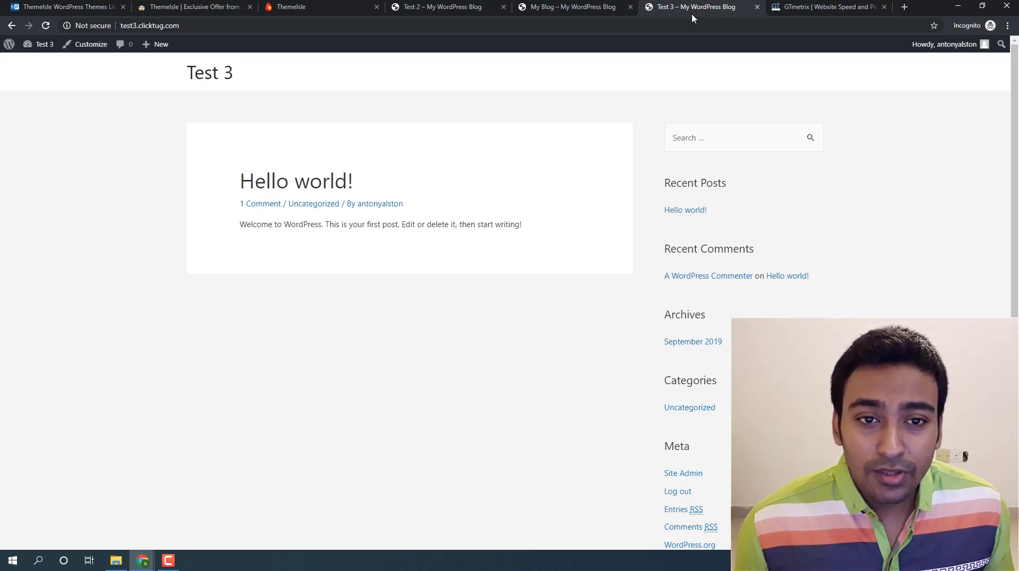
{"action": "left_click", "coordinate": [469, 9]}
{"action": "left_click", "coordinate": [471, 25]}
{"action": "key", "text": "ctrl+c"}
{"action": "left_click", "coordinate": [784, 11]}
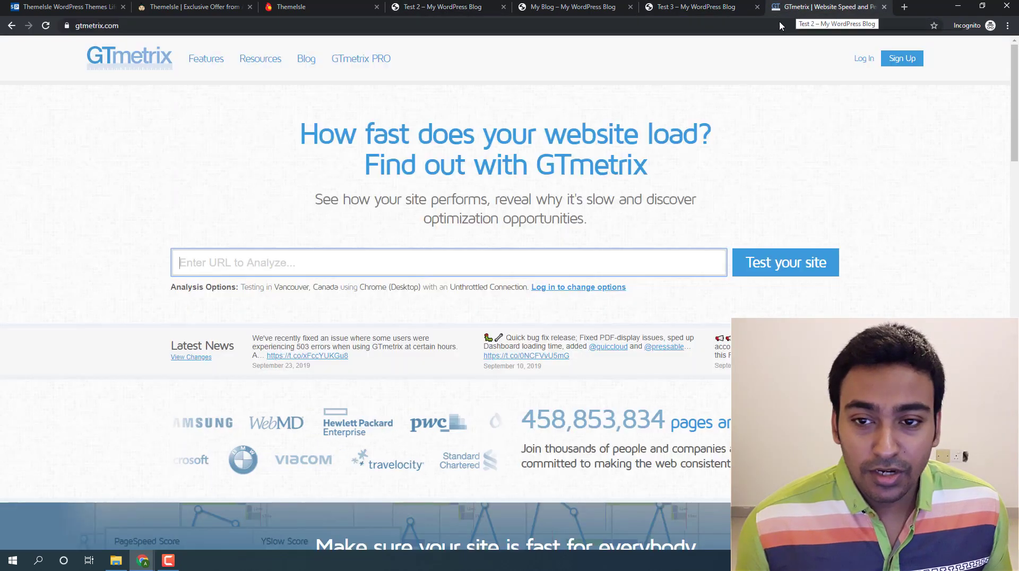
{"action": "key", "text": "ctrl+v"}
{"action": "key", "text": "Return"}
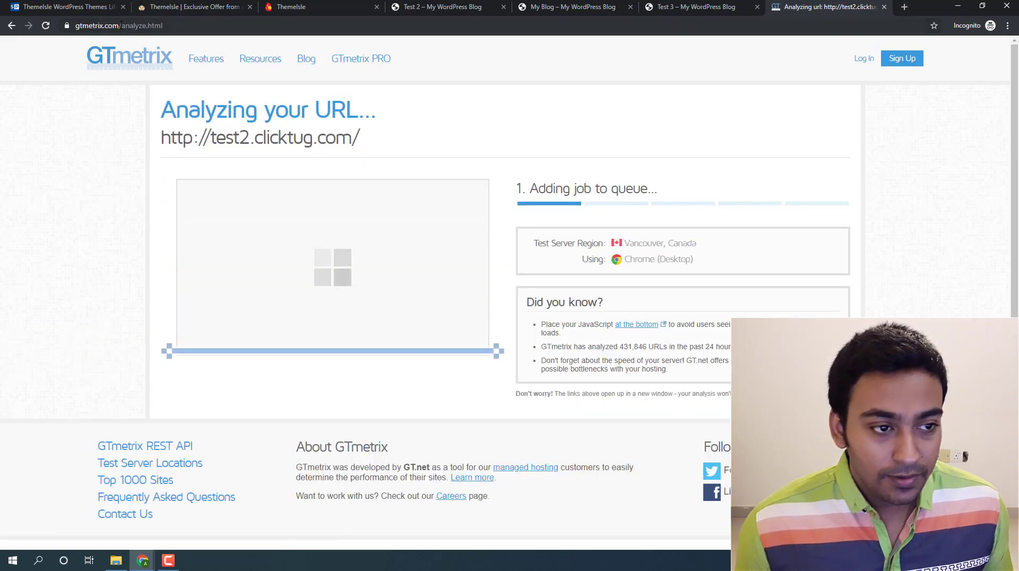
{"action": "left_click", "coordinate": [903, 5]}
{"action": "type", "text": "https://gtmetrix.com/"}
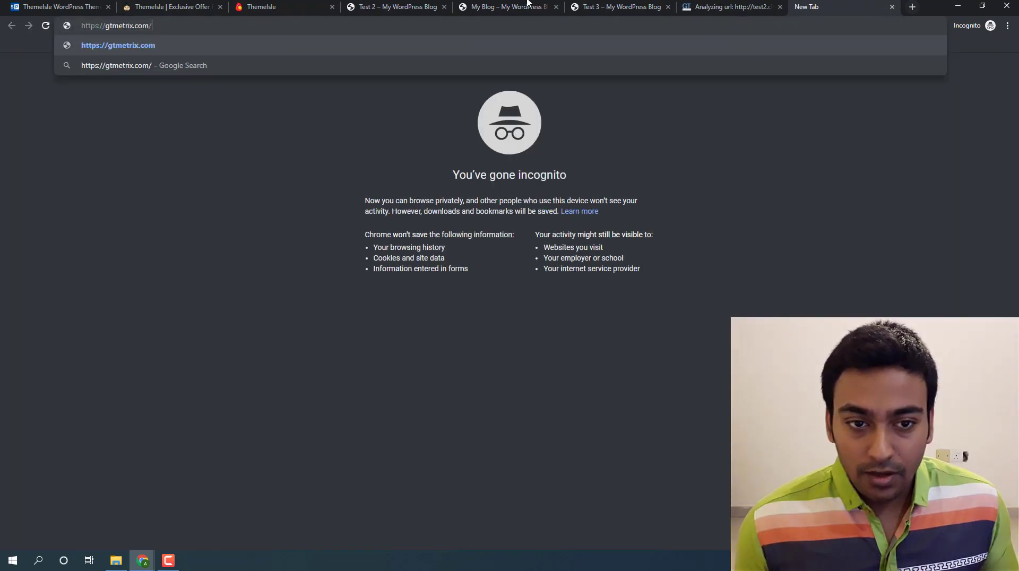
{"action": "key", "text": "Return"}
{"action": "left_click", "coordinate": [512, 4]}
{"action": "left_click", "coordinate": [582, 27]}
{"action": "key", "text": "ctrl+c"}
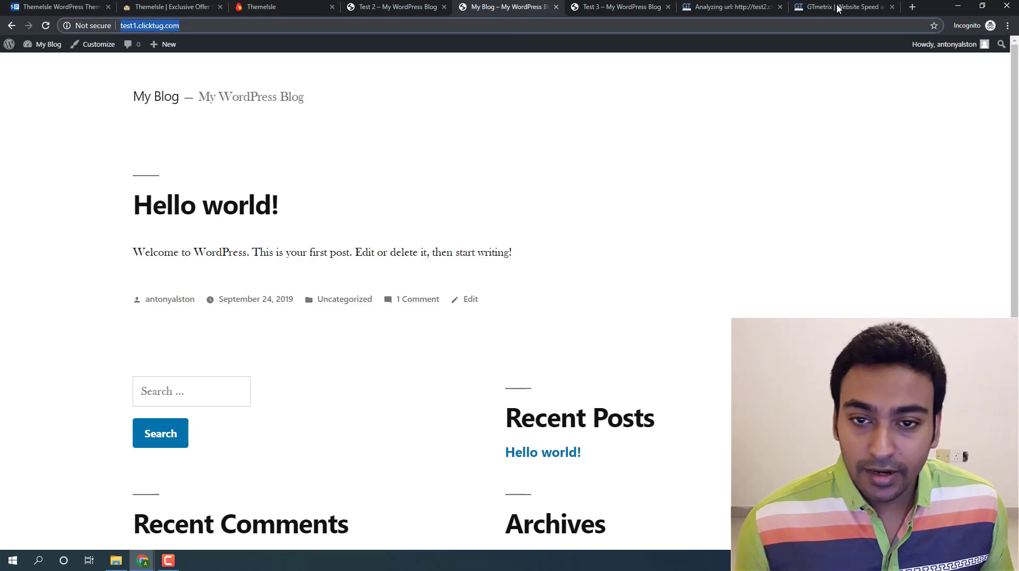
{"action": "left_click", "coordinate": [841, 7]}
{"action": "left_click", "coordinate": [660, 259]}
{"action": "key", "text": "ctrl+v"}
{"action": "left_click", "coordinate": [787, 267]}
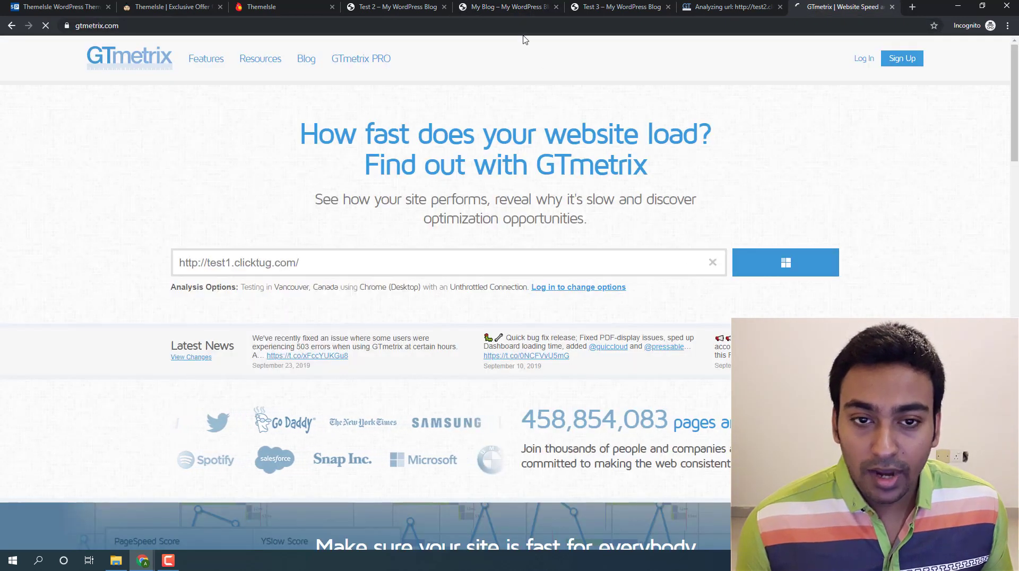
Step: Open the GTmetrix home page in another new browser tab, reusing the site address from the test2.clicktug.com report
{"action": "left_click", "coordinate": [525, 7]}
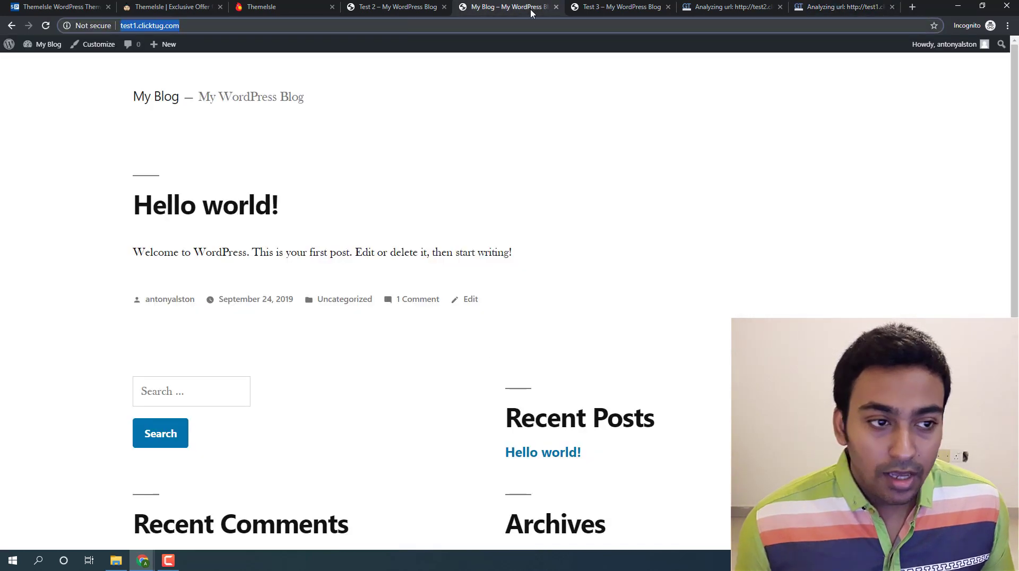
{"action": "left_click", "coordinate": [585, 10]}
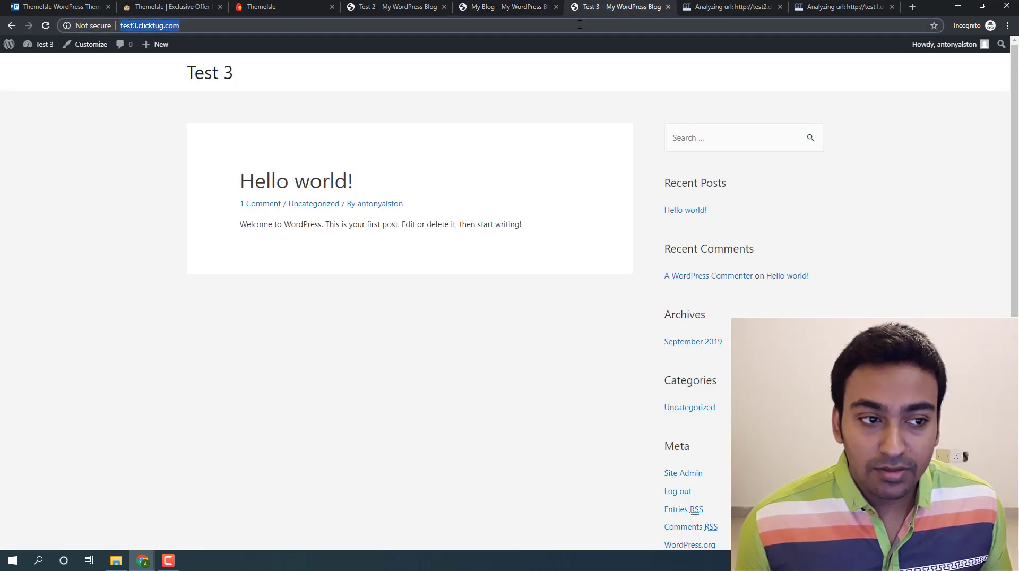
{"action": "left_click", "coordinate": [912, 7]}
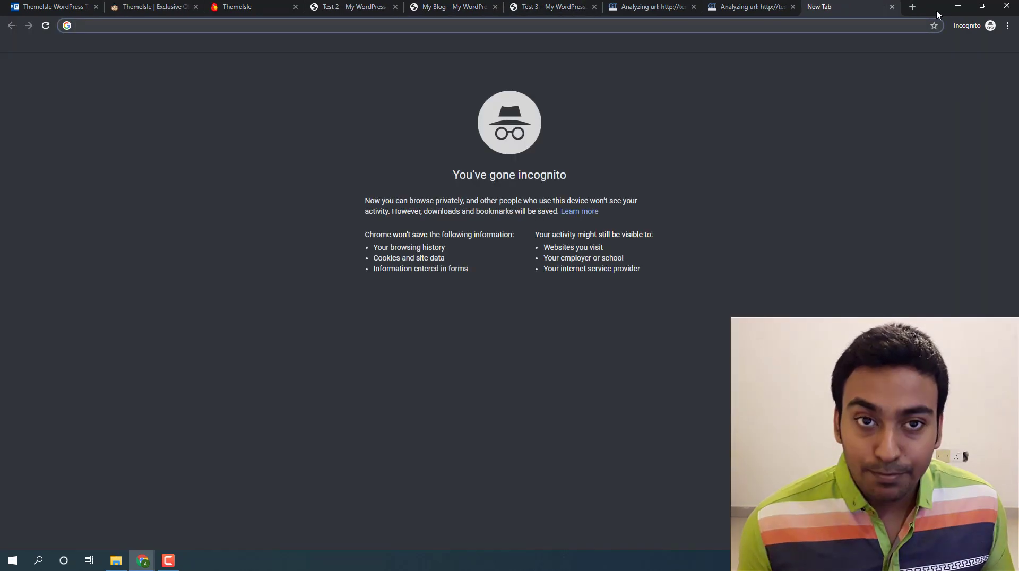
{"action": "type", "text": "g"}
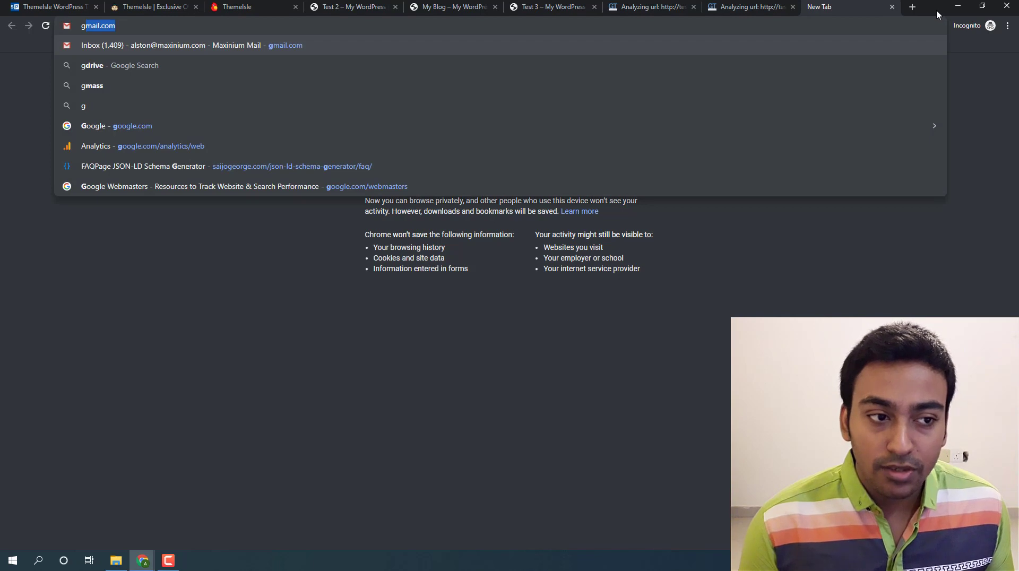
{"action": "type", "text": "t"}
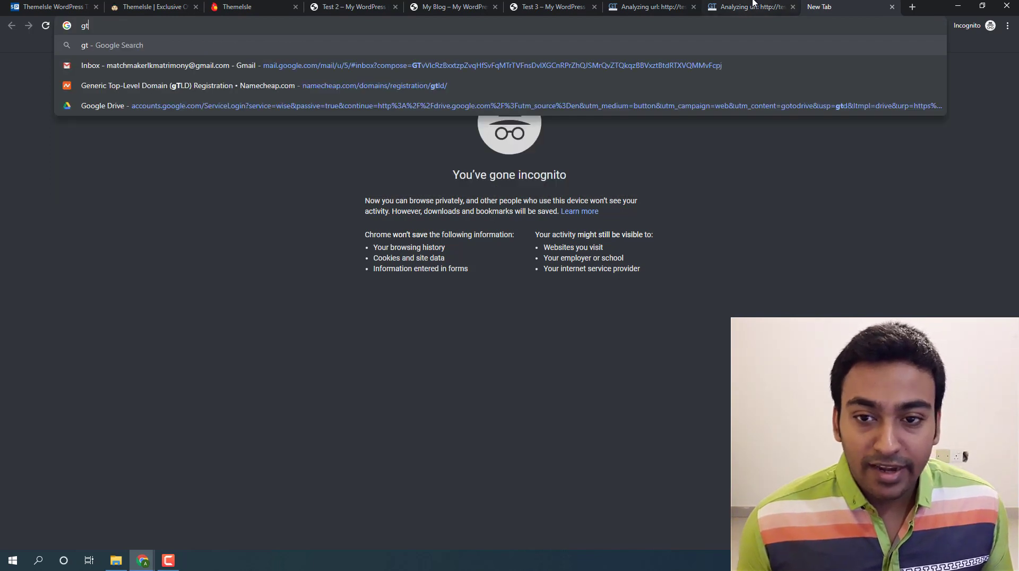
{"action": "left_click", "coordinate": [685, 6]}
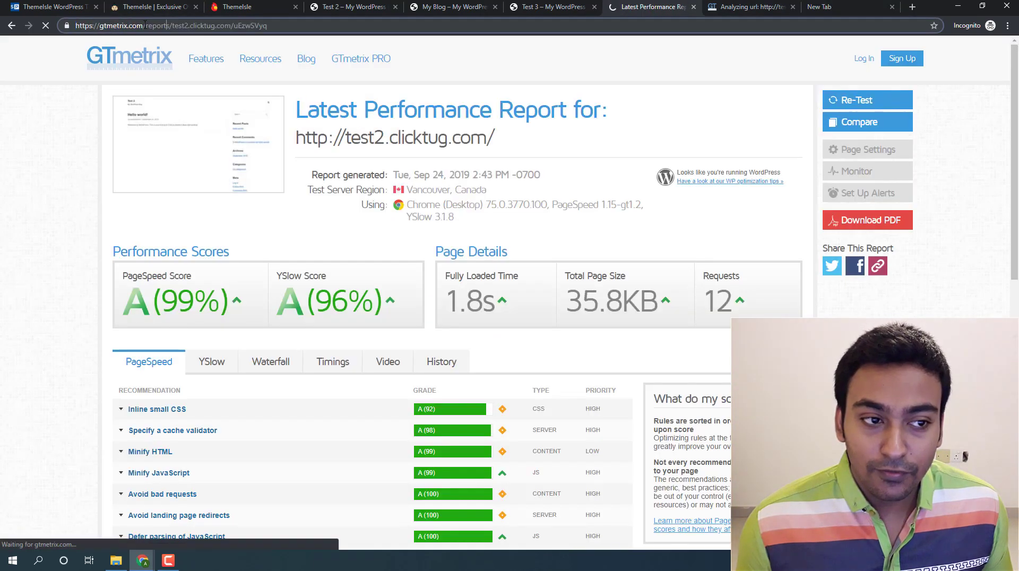
{"action": "left_click_drag", "start_coordinate": [142, 26], "coordinate": [75, 25]}
{"action": "key", "text": "ctrl+c"}
{"action": "left_click", "coordinate": [836, 3]}
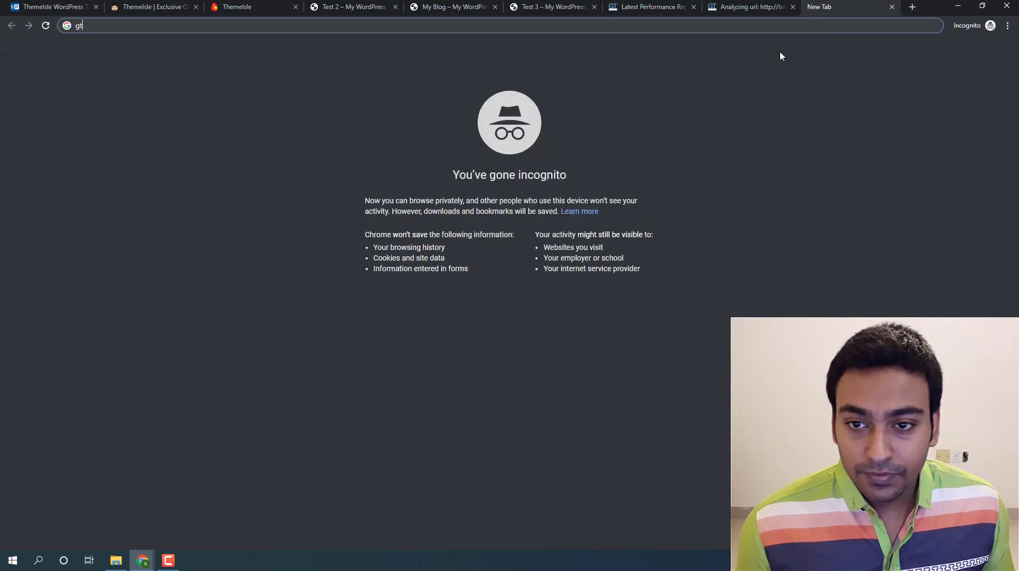
{"action": "key", "text": "ctrl+v"}
{"action": "key", "text": "ctrl+a"}
{"action": "key", "text": "ctrl+v"}
{"action": "key", "text": "Return"}
{"action": "left_click", "coordinate": [571, 6]}
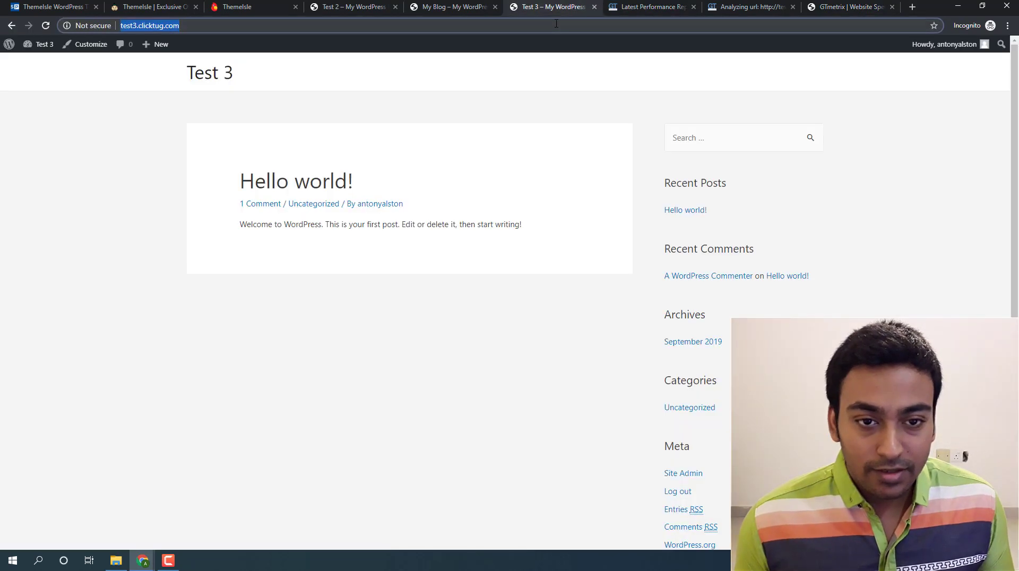
{"action": "left_click", "coordinate": [750, 21]}
{"action": "key", "text": "ctrl+c"}
{"action": "left_click", "coordinate": [846, 6]}
{"action": "key", "text": "ctrl+v"}
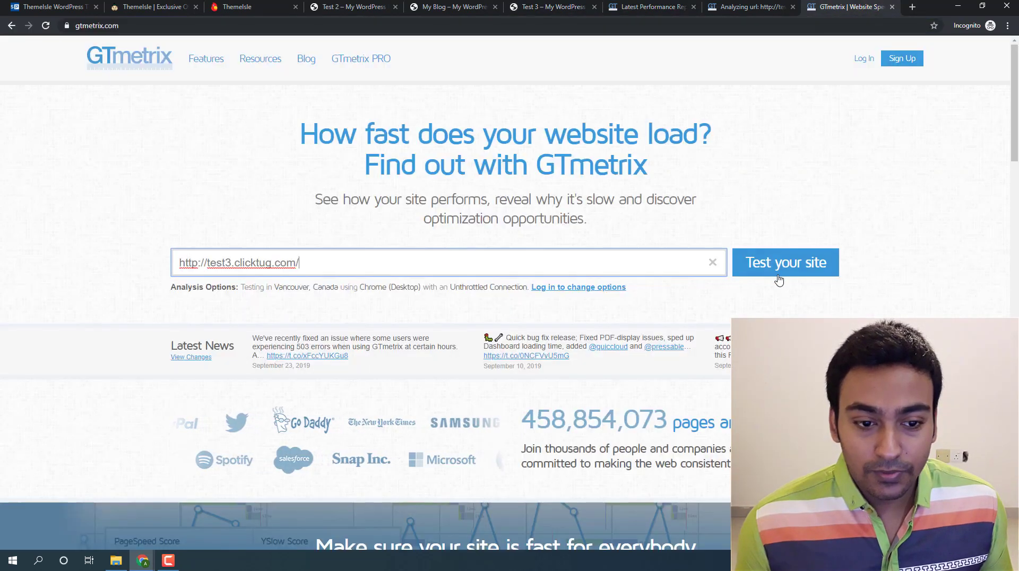
{"action": "left_click", "coordinate": [785, 263]}
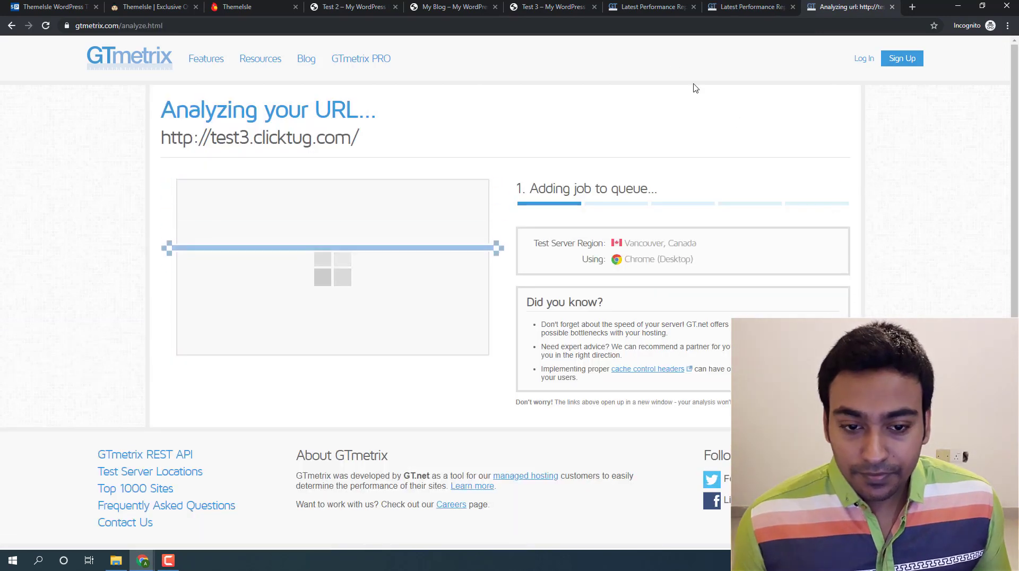
Step: Compare the performance scores and page details in the GTmetrix reports for test1.clicktug.com and test3.clicktug.com
{"action": "left_click", "coordinate": [716, 13]}
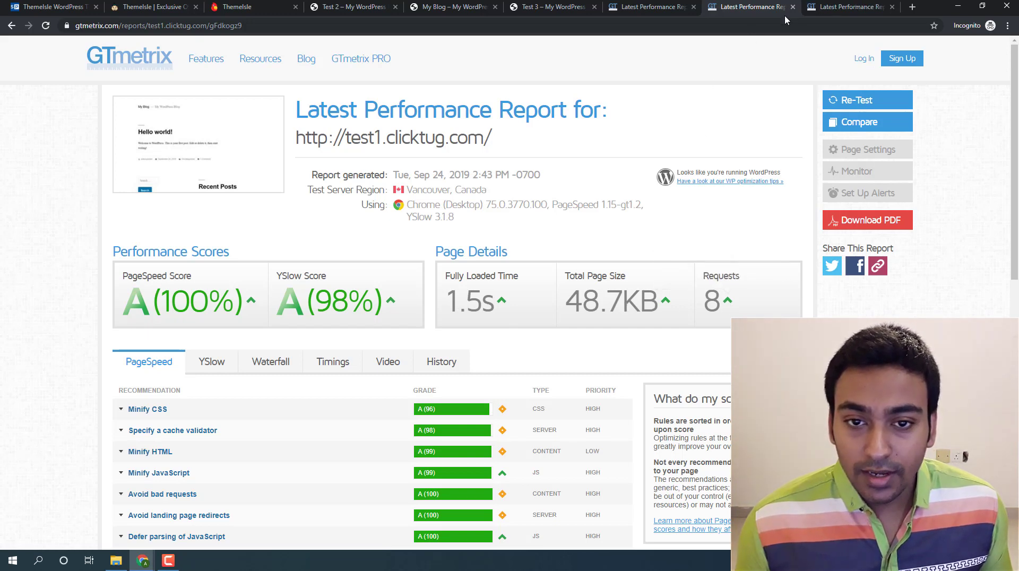
{"action": "left_click", "coordinate": [847, 7]}
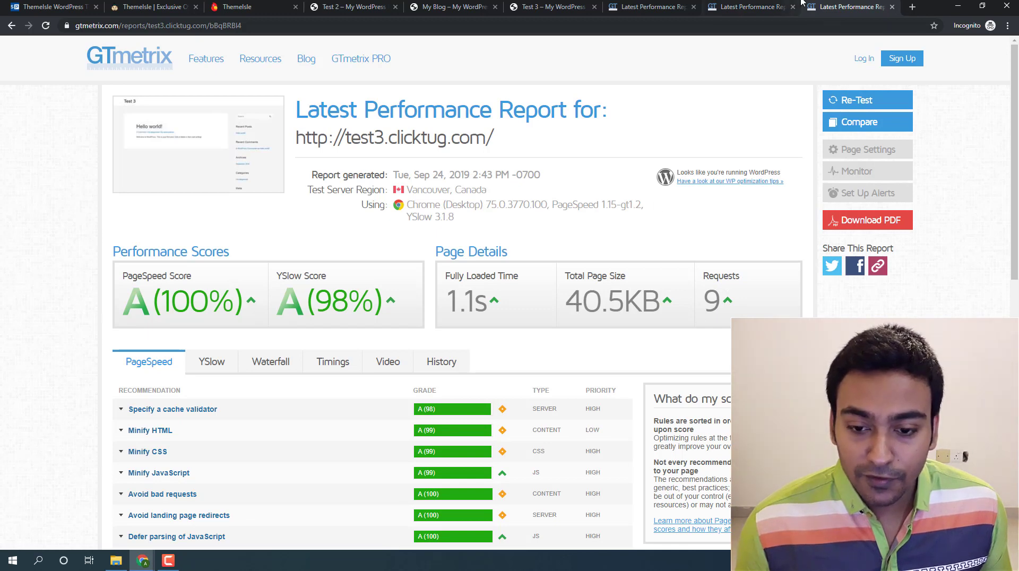
{"action": "left_click", "coordinate": [732, 6]}
{"action": "left_click", "coordinate": [850, 5]}
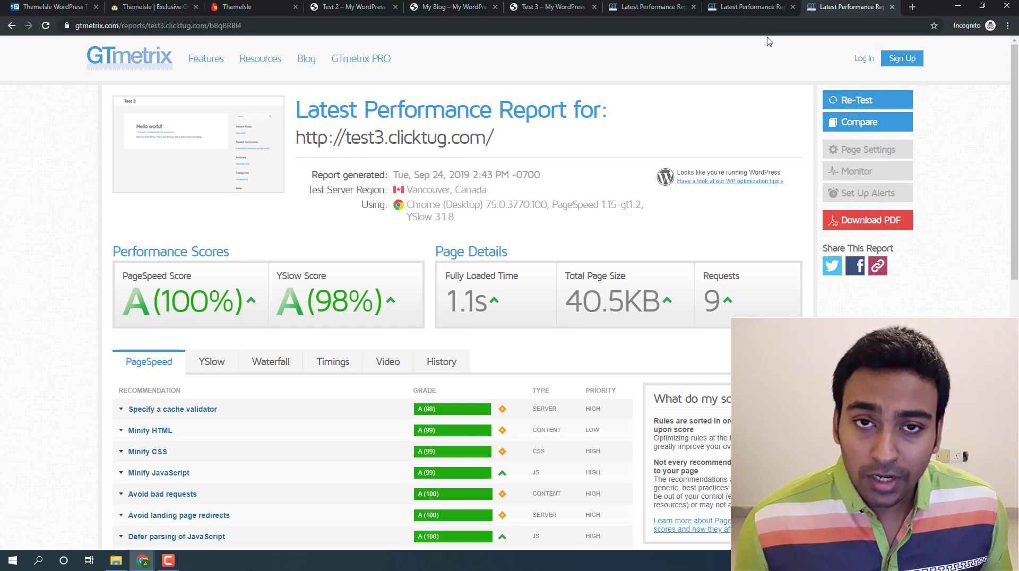
{"action": "left_click", "coordinate": [746, 4]}
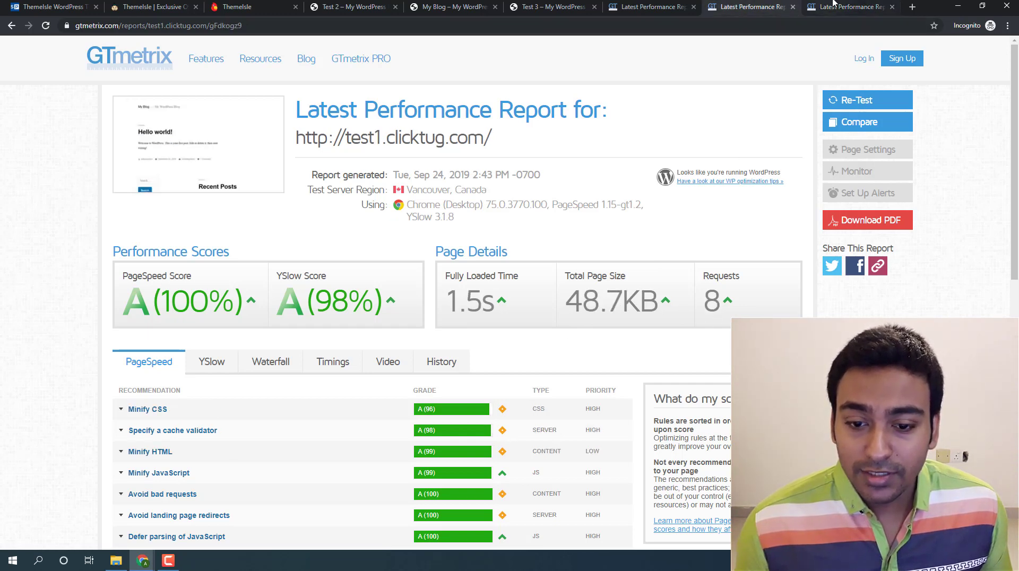
{"action": "left_click", "coordinate": [846, 6]}
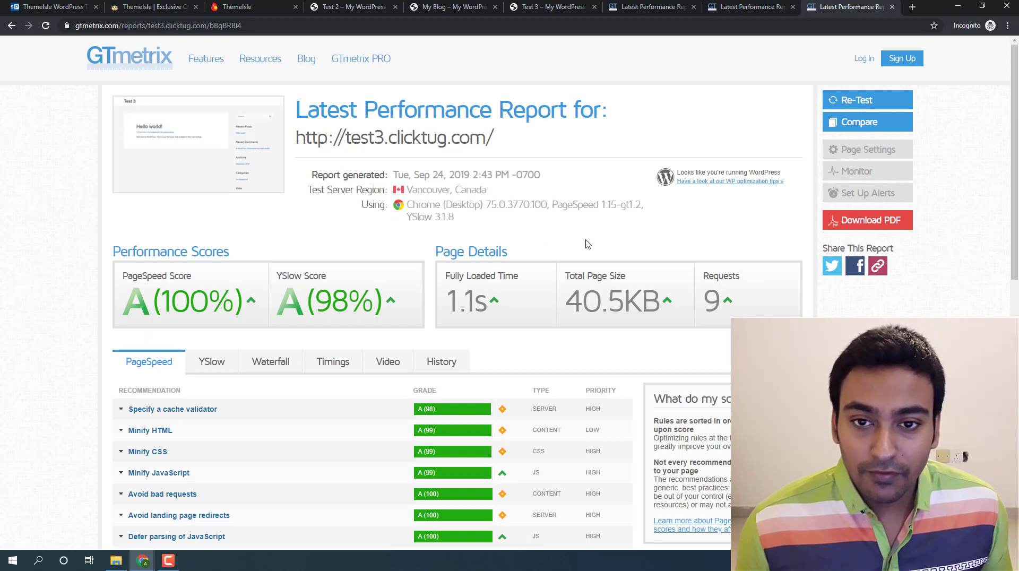
Step: Examine the total page size and requests in the test2.clicktug.com report and compare them with the other two sites' reports
{"action": "left_click", "coordinate": [665, 9]}
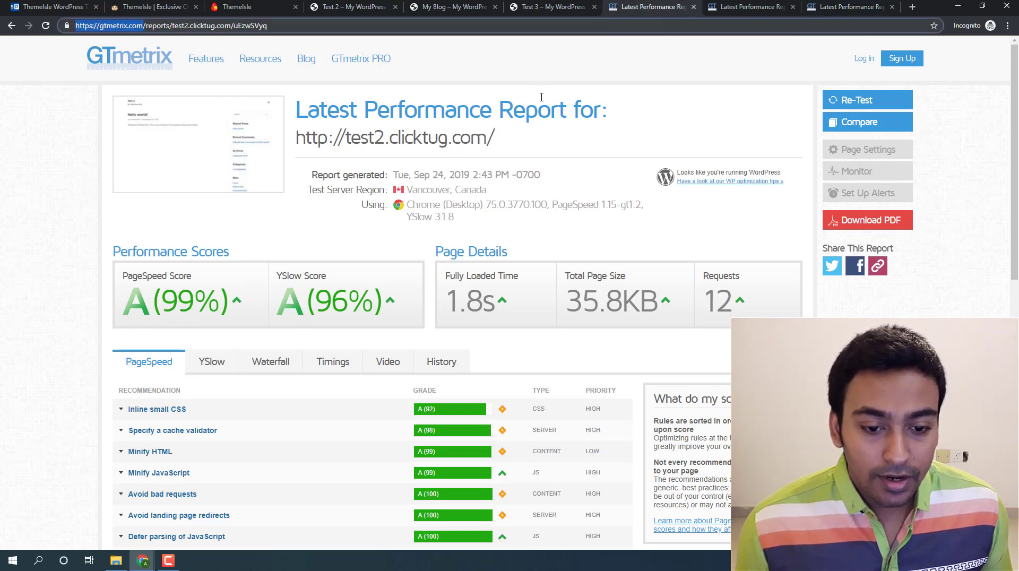
{"action": "left_click_drag", "start_coordinate": [567, 304], "coordinate": [656, 302]}
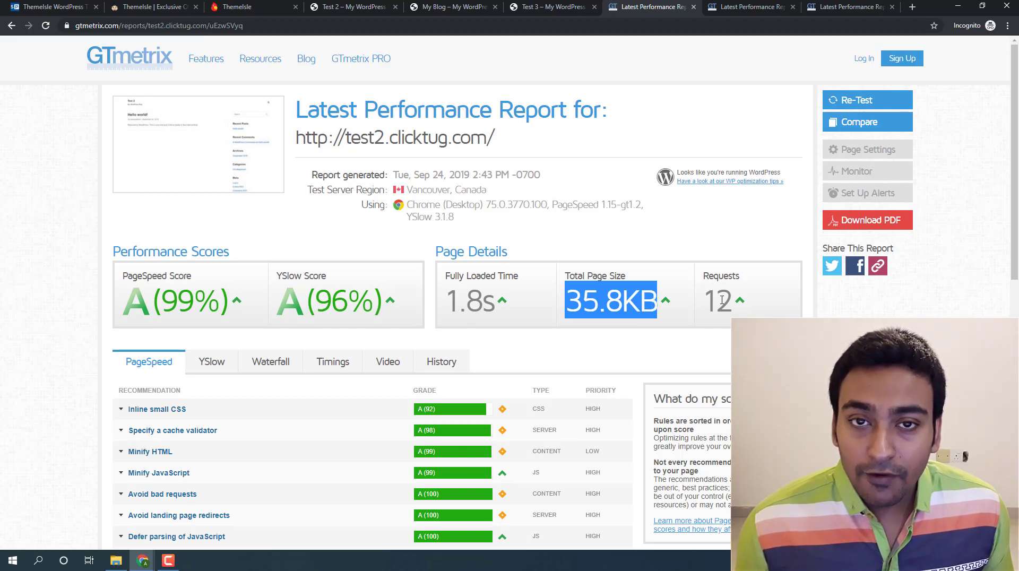
{"action": "left_click", "coordinate": [729, 7]}
{"action": "left_click", "coordinate": [824, 8]}
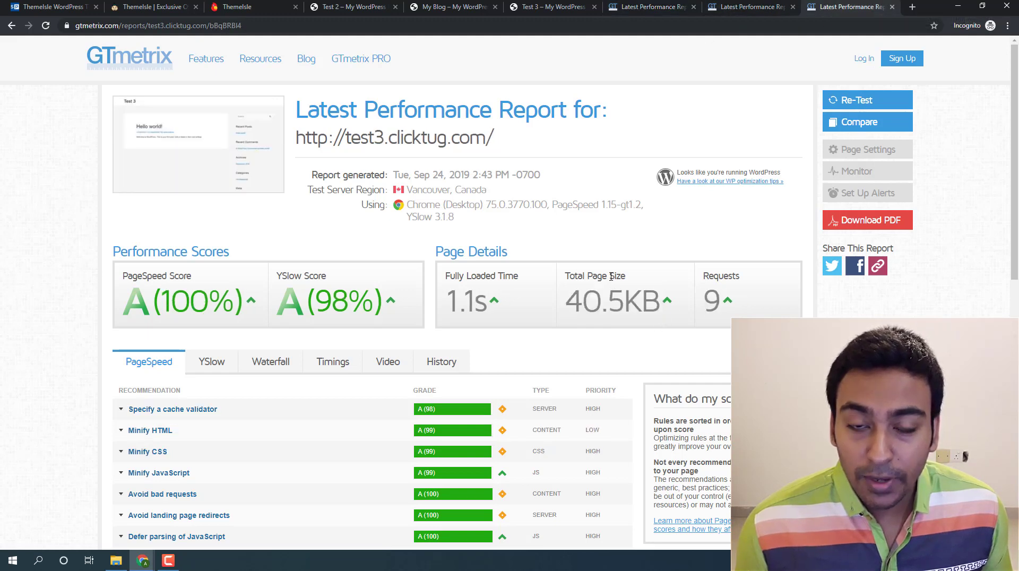
{"action": "left_click", "coordinate": [639, 5]}
{"action": "left_click", "coordinate": [810, 5]}
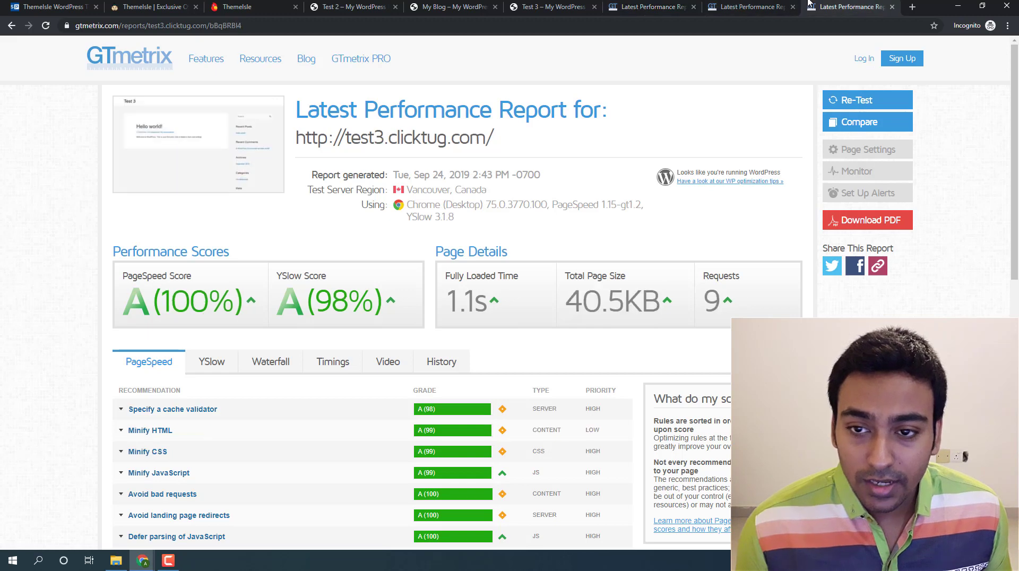
Step: Compare the page details, especially total page size and requests, across the GTmetrix reports for test1.clicktug.com, test2.clicktug.com and test3.clicktug.com
{"action": "left_click", "coordinate": [764, 6]}
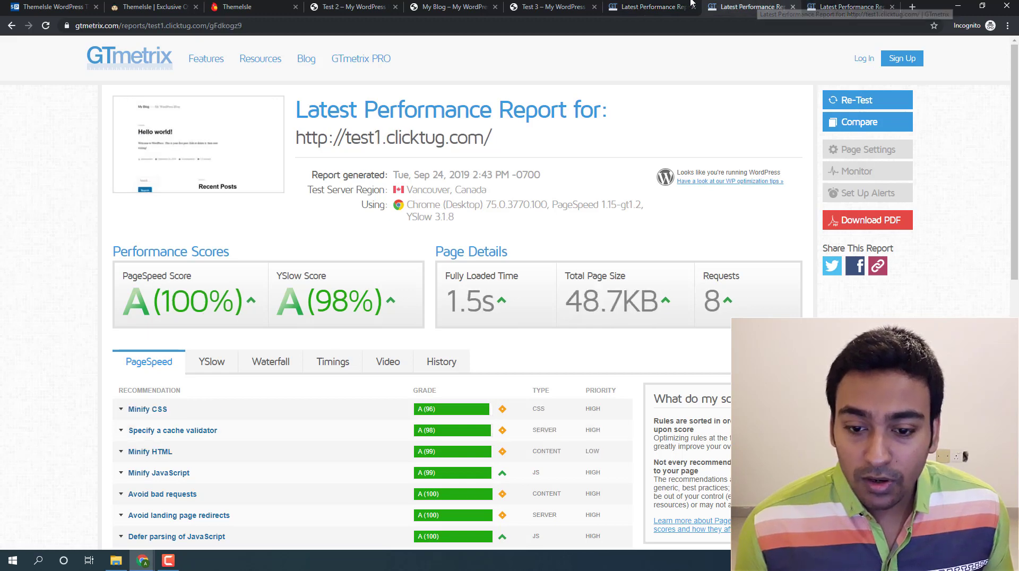
{"action": "left_click", "coordinate": [685, 6]}
{"action": "left_click", "coordinate": [733, 7]}
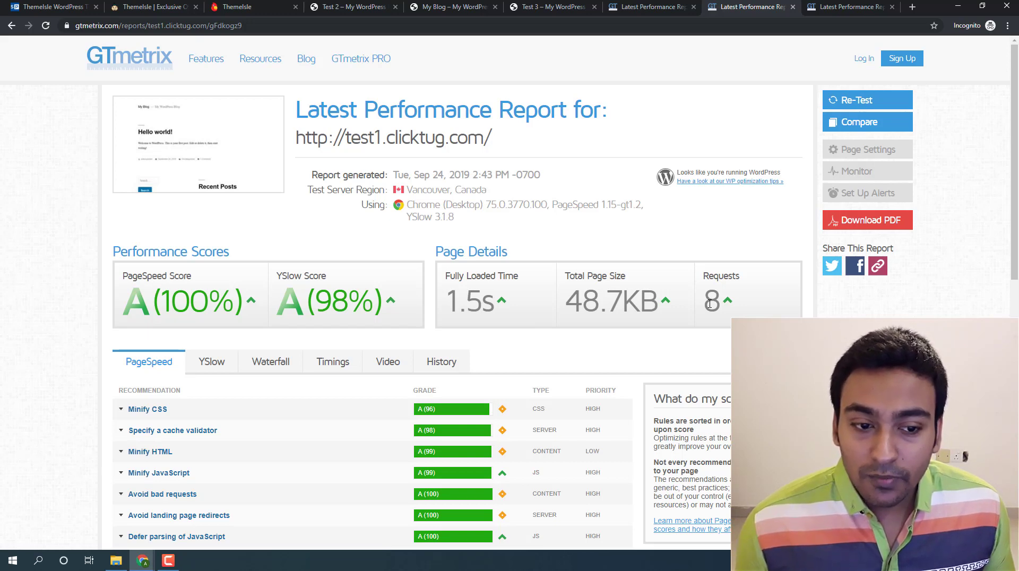
{"action": "left_click", "coordinate": [653, 6]}
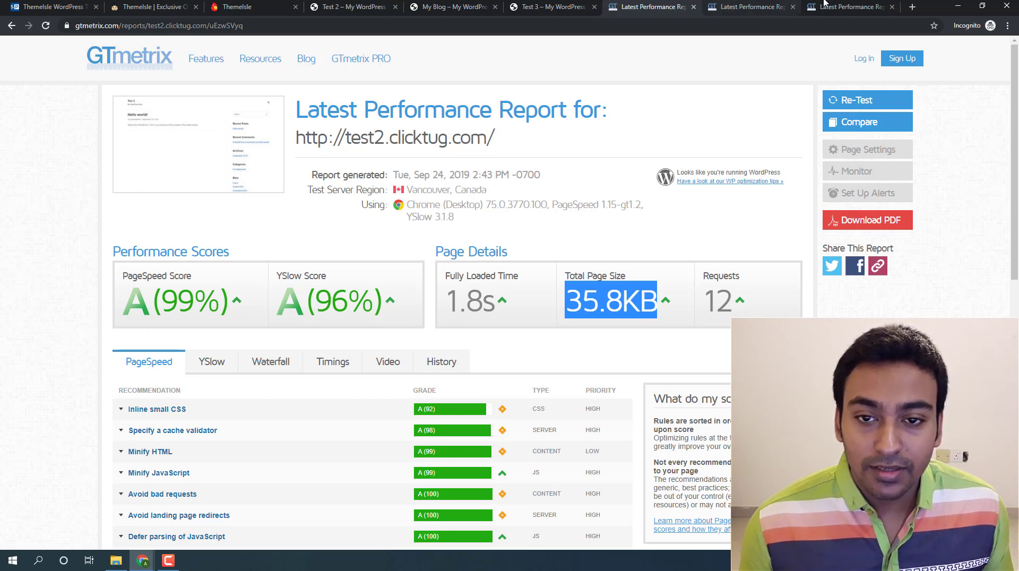
{"action": "left_click", "coordinate": [736, 6]}
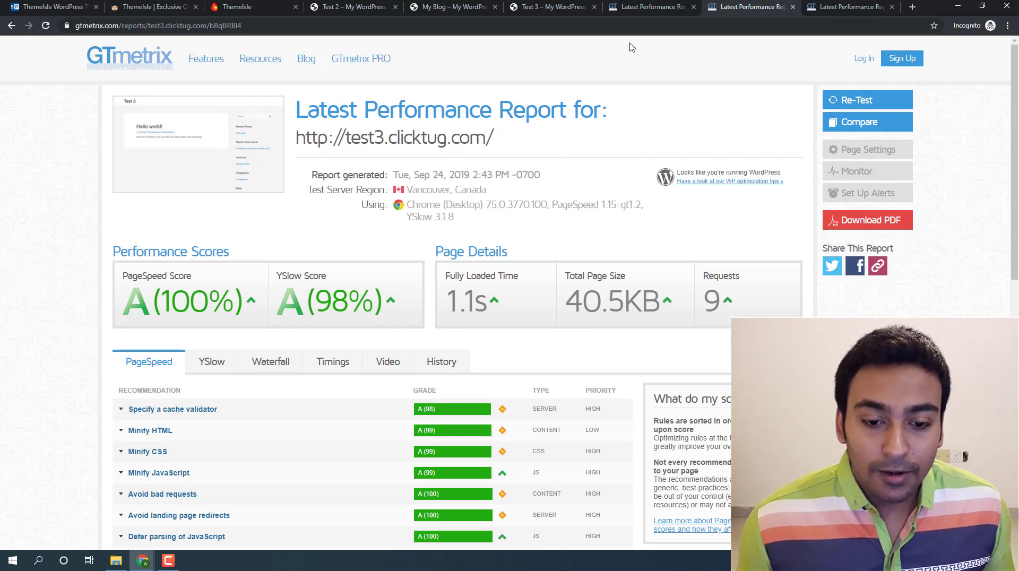
{"action": "left_click", "coordinate": [649, 7]}
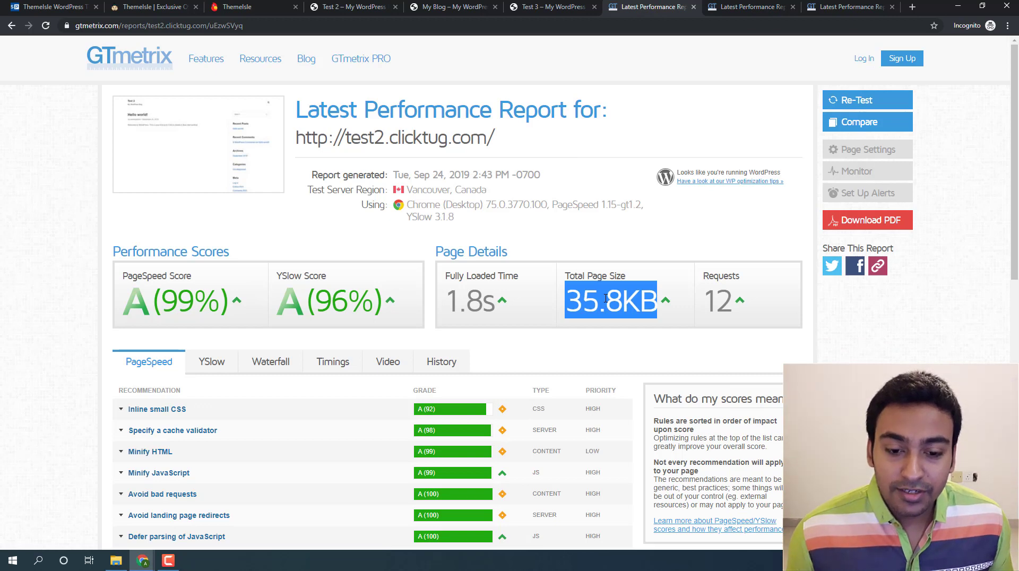
Step: Compare the requests and performance scores between the GTmetrix reports for test2.clicktug.com and test3.clicktug.com
{"action": "left_click", "coordinate": [605, 298]}
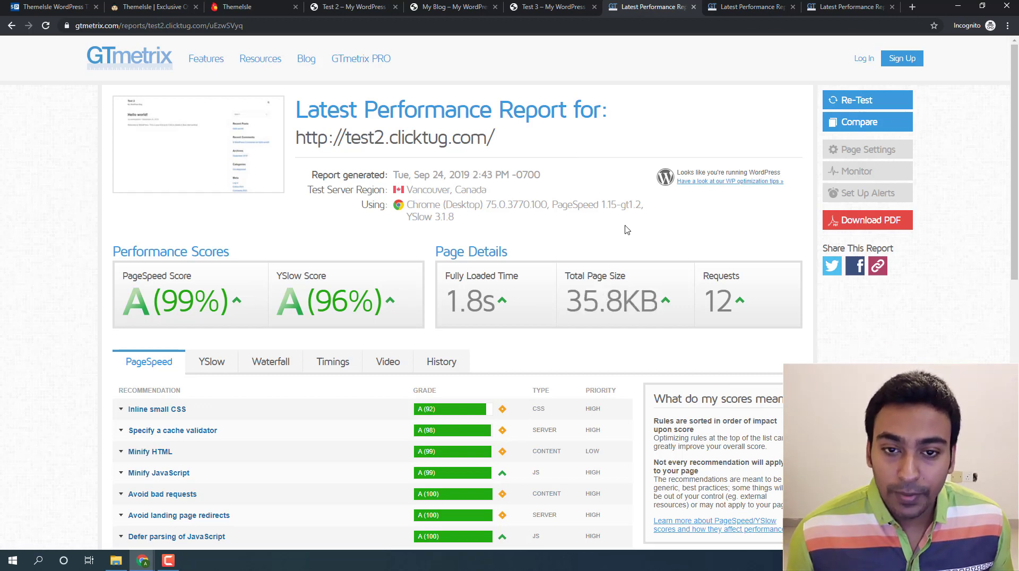
{"action": "left_click", "coordinate": [752, 4]}
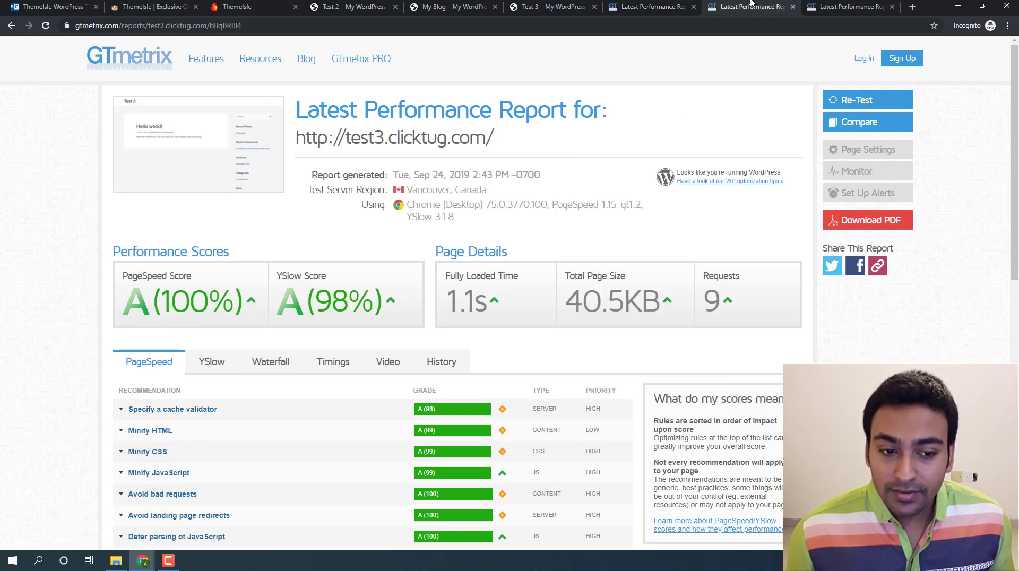
{"action": "mouse_move", "coordinate": [731, 302]}
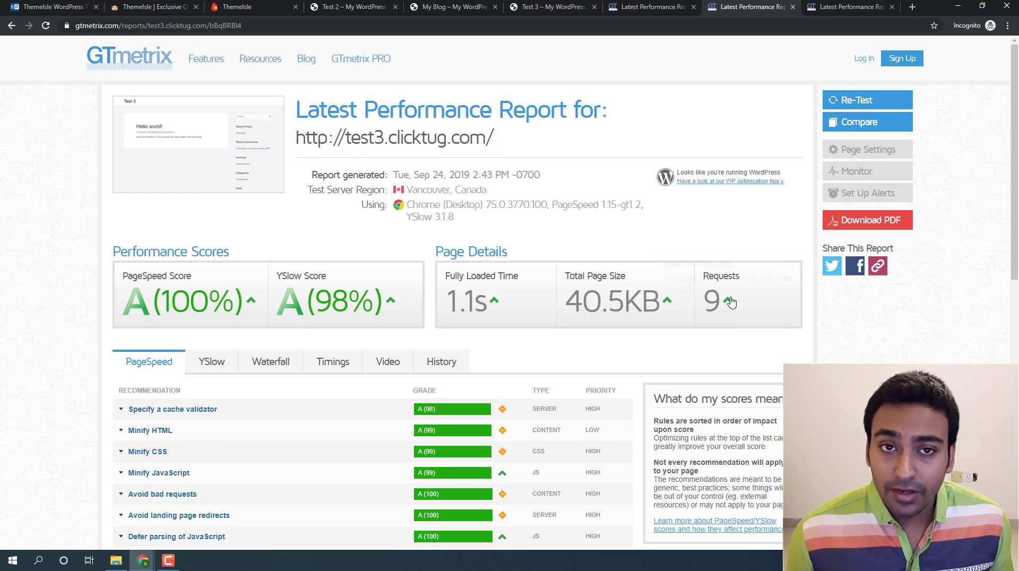
{"action": "left_click", "coordinate": [664, 4]}
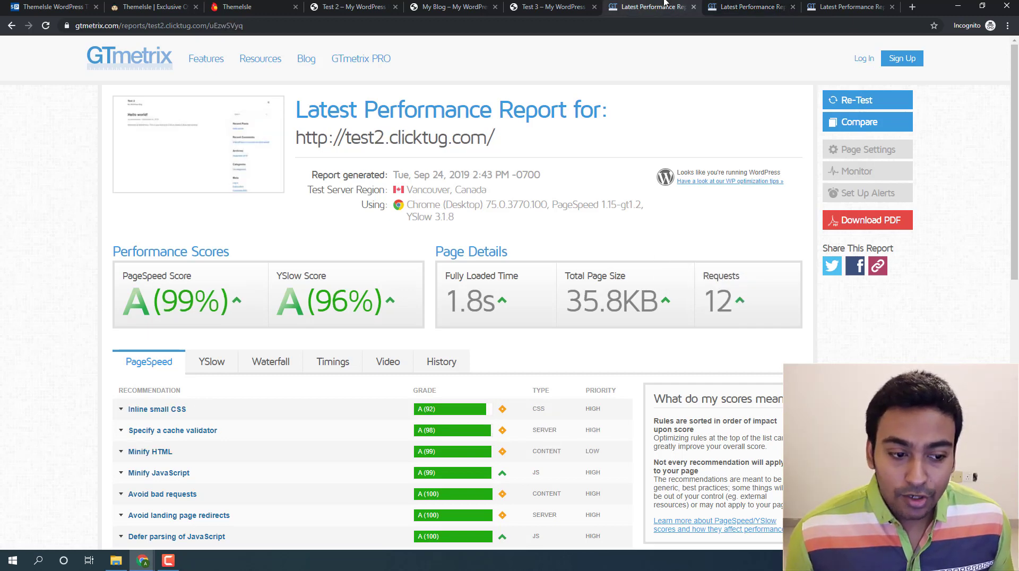
{"action": "left_click", "coordinate": [724, 5]}
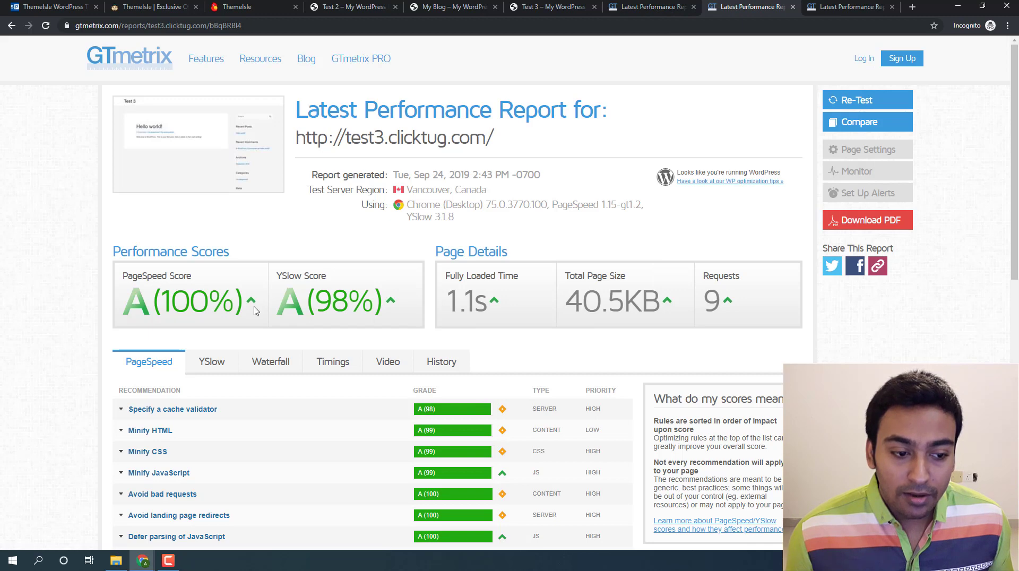
{"action": "left_click", "coordinate": [618, 8]}
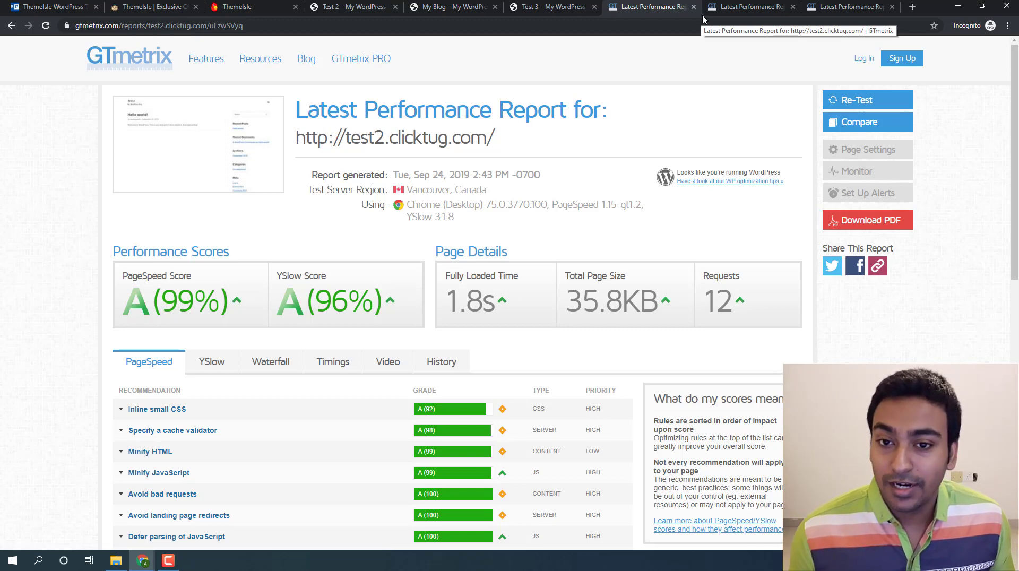
Step: Review the plan, the Neve Pro and Essential downloads, and the managed domains on the ThemeIsle purchase history page
{"action": "left_click", "coordinate": [259, 8]}
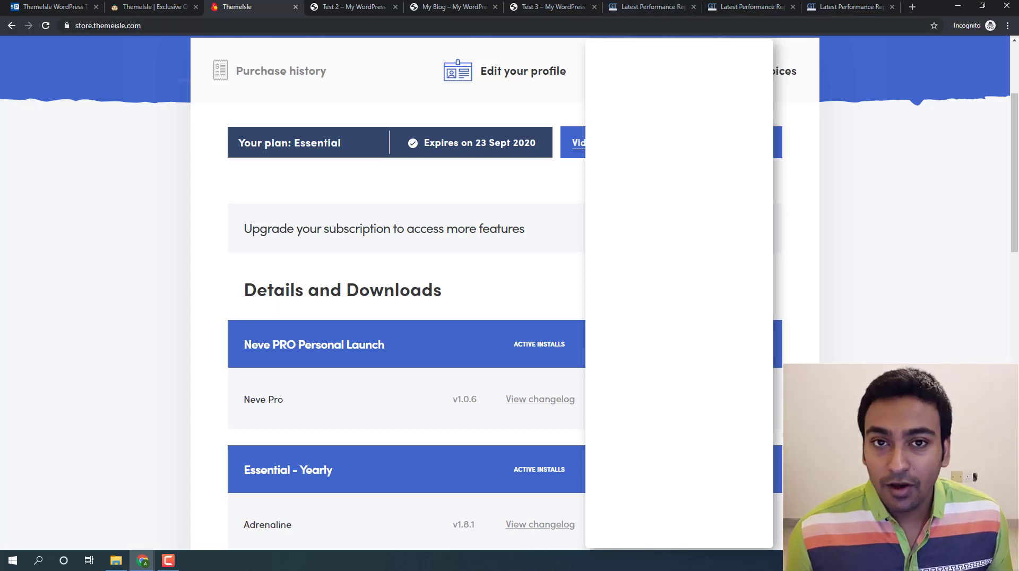
{"action": "scroll", "coordinate": [419, 68], "scroll_direction": "up", "scroll_amount": 3}
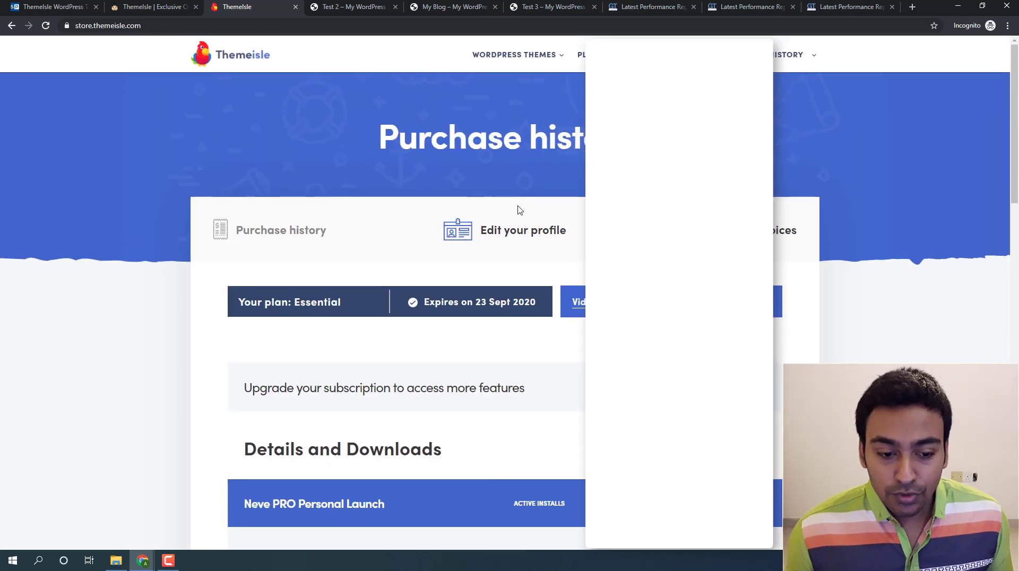
{"action": "scroll", "coordinate": [519, 209], "scroll_direction": "down", "scroll_amount": 2}
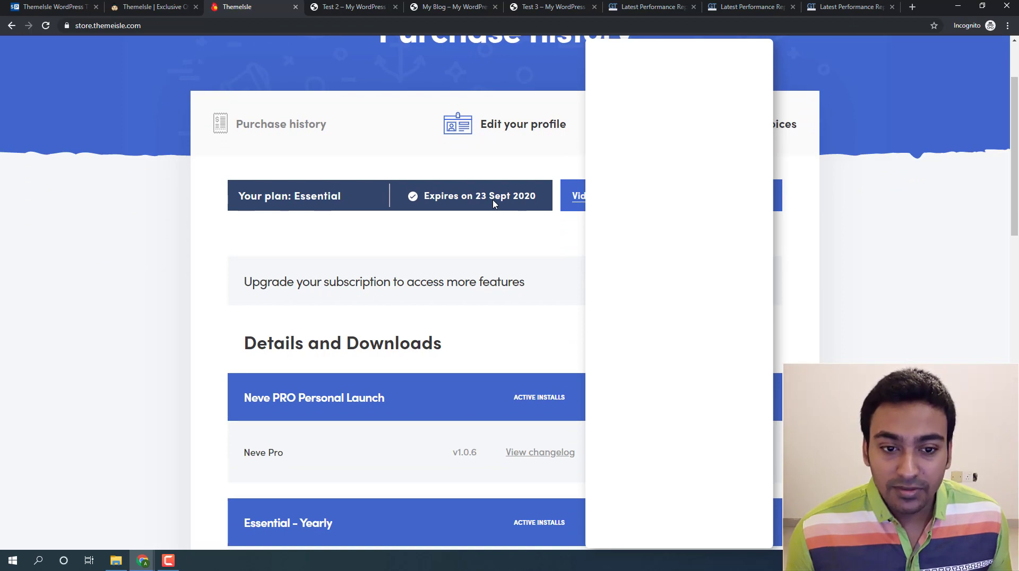
{"action": "scroll", "coordinate": [494, 205], "scroll_direction": "down", "scroll_amount": 10}
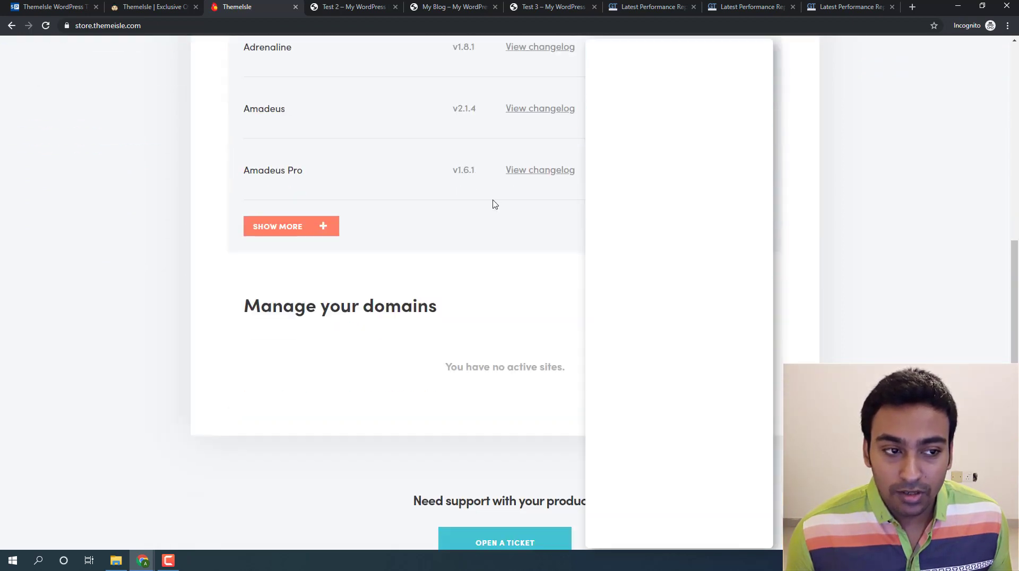
Step: Open the WordPress admin dashboard of the test1.clicktug.com site from its front page
{"action": "left_click", "coordinate": [78, 12]}
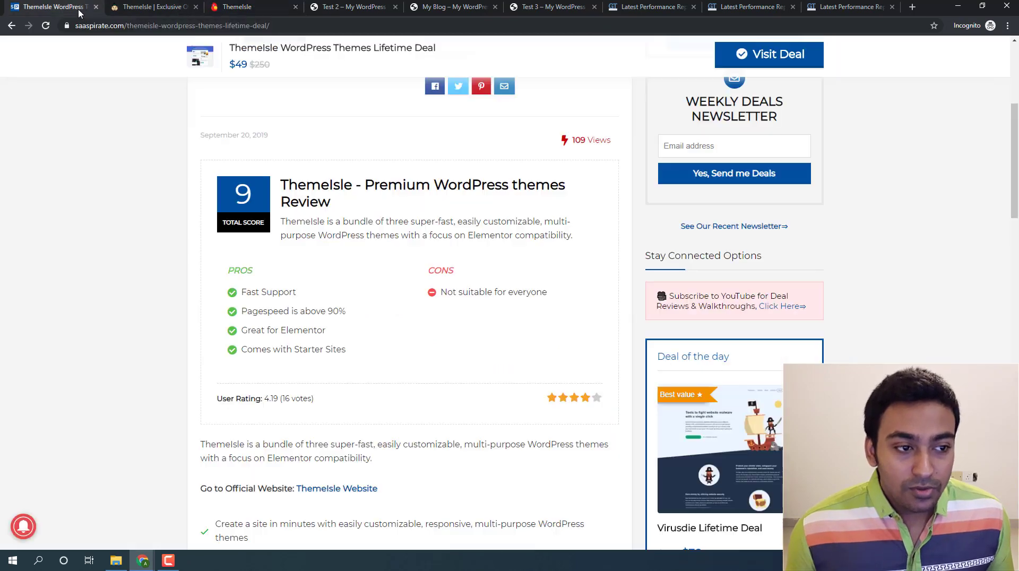
{"action": "left_click", "coordinate": [343, 9]}
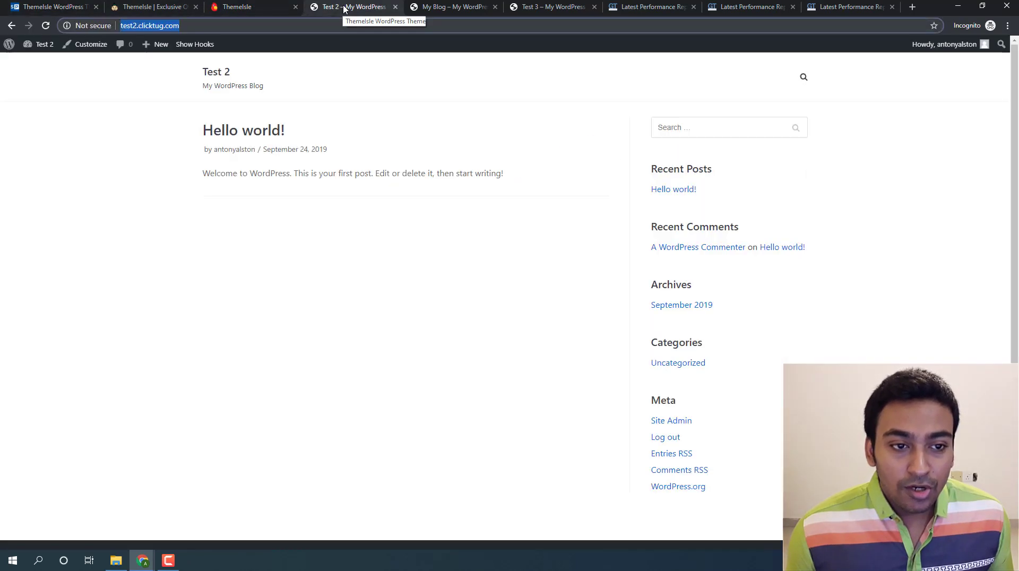
{"action": "left_click", "coordinate": [431, 6]}
{"action": "mouse_move", "coordinate": [40, 44]}
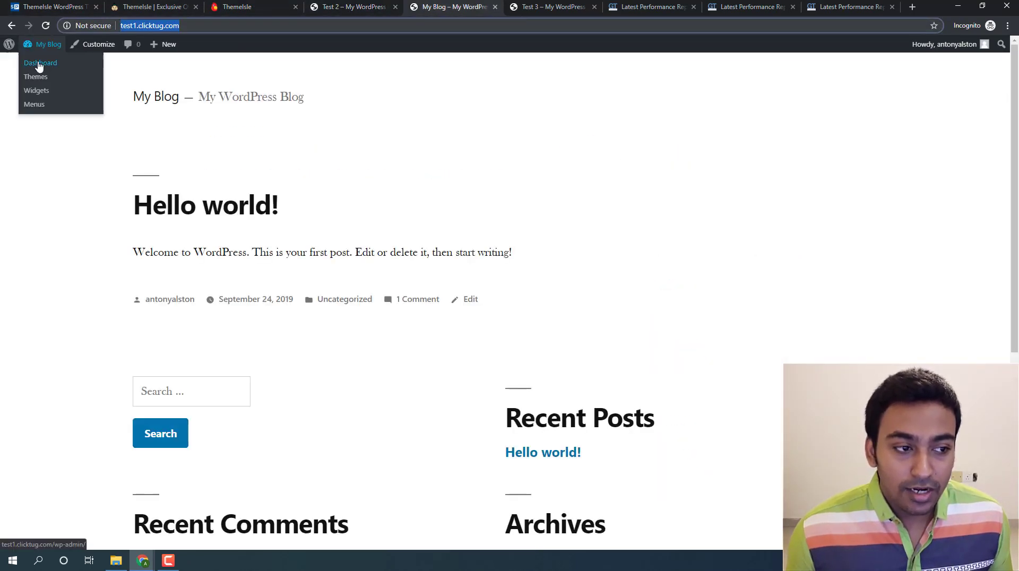
{"action": "left_click", "coordinate": [39, 65]}
Step: Close the Test 2 and Test 3 site tabs and the three GTmetrix report tabs
{"action": "left_click", "coordinate": [395, 6]}
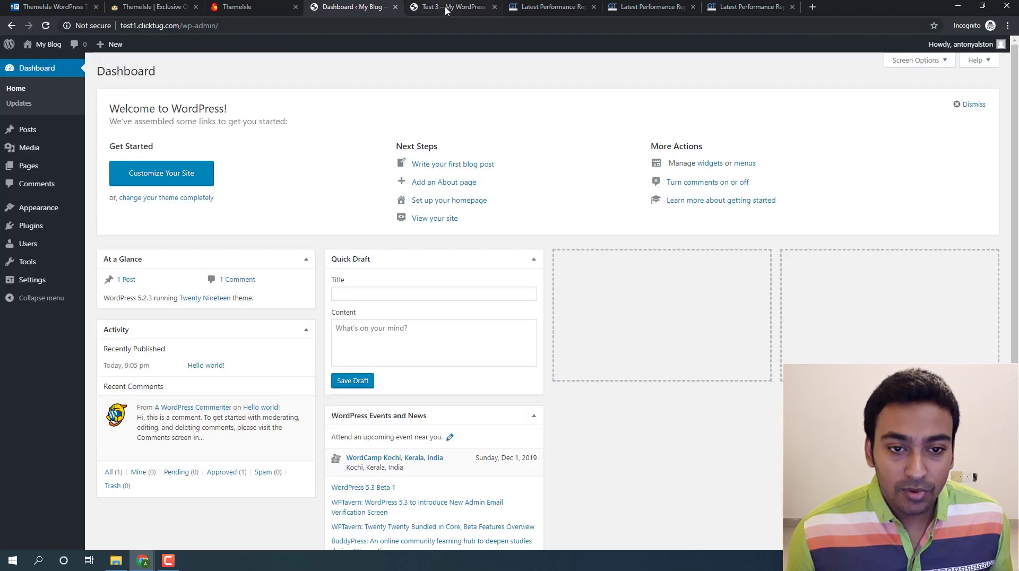
{"action": "left_click", "coordinate": [495, 7]}
{"action": "left_click", "coordinate": [494, 7]}
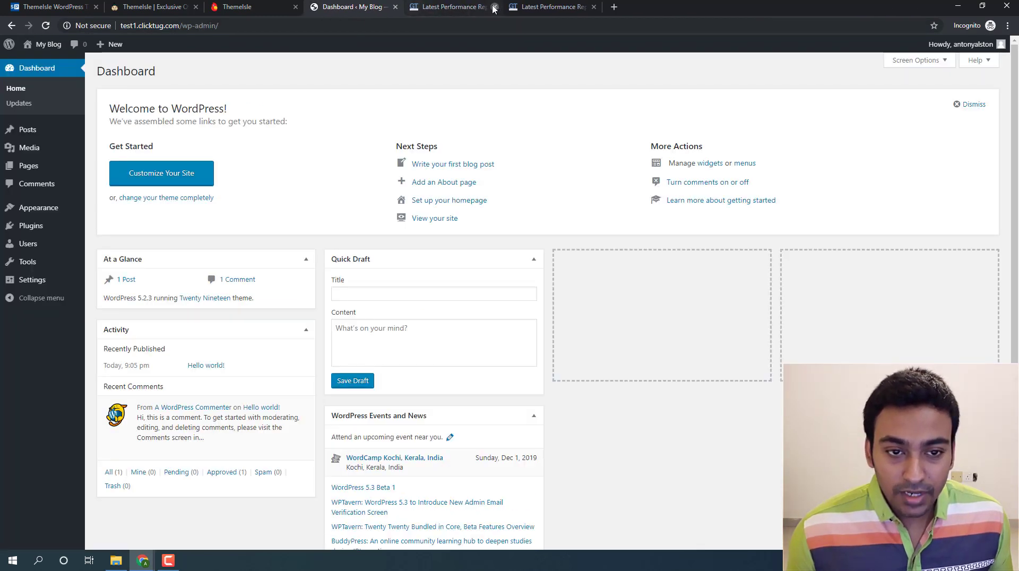
{"action": "left_click", "coordinate": [495, 6]}
{"action": "left_click", "coordinate": [494, 6]}
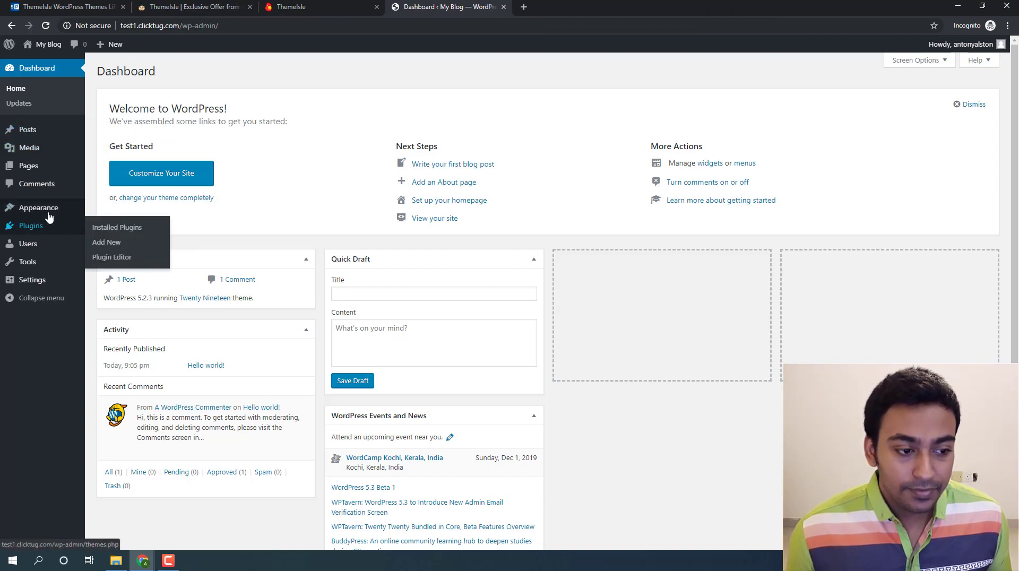
Step: Install the plugin from neve-pro-addon.zip in the Downloads folder on the test1.clicktug.com site and activate it
{"action": "mouse_move", "coordinate": [44, 228]}
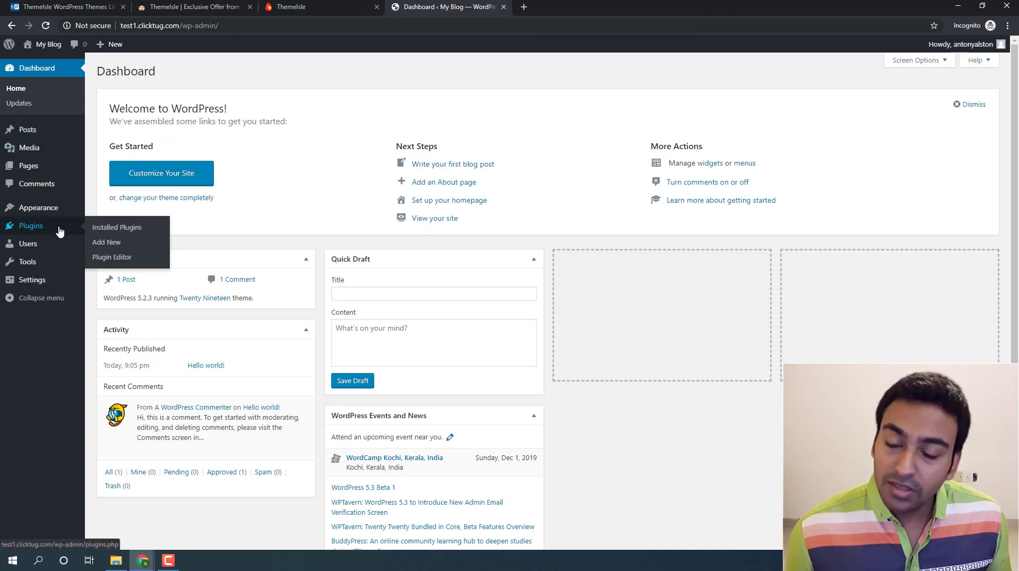
{"action": "left_click", "coordinate": [105, 244]}
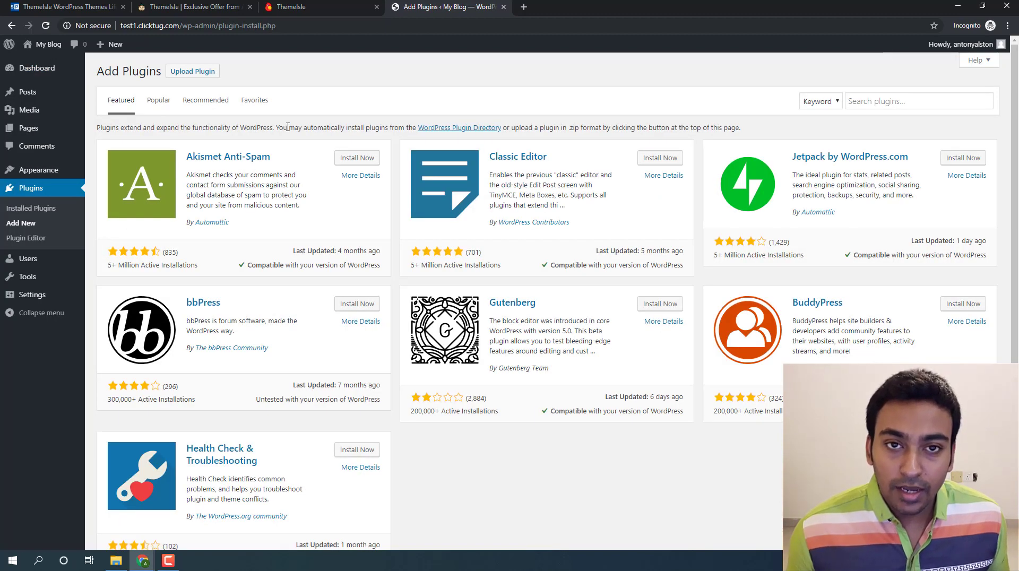
{"action": "left_click", "coordinate": [185, 73]}
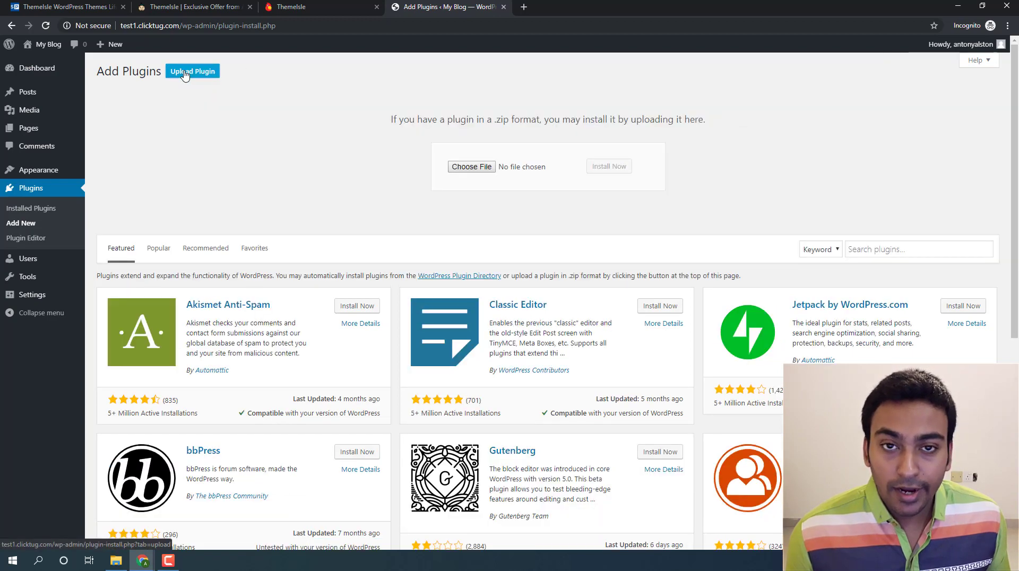
{"action": "left_click", "coordinate": [450, 171]}
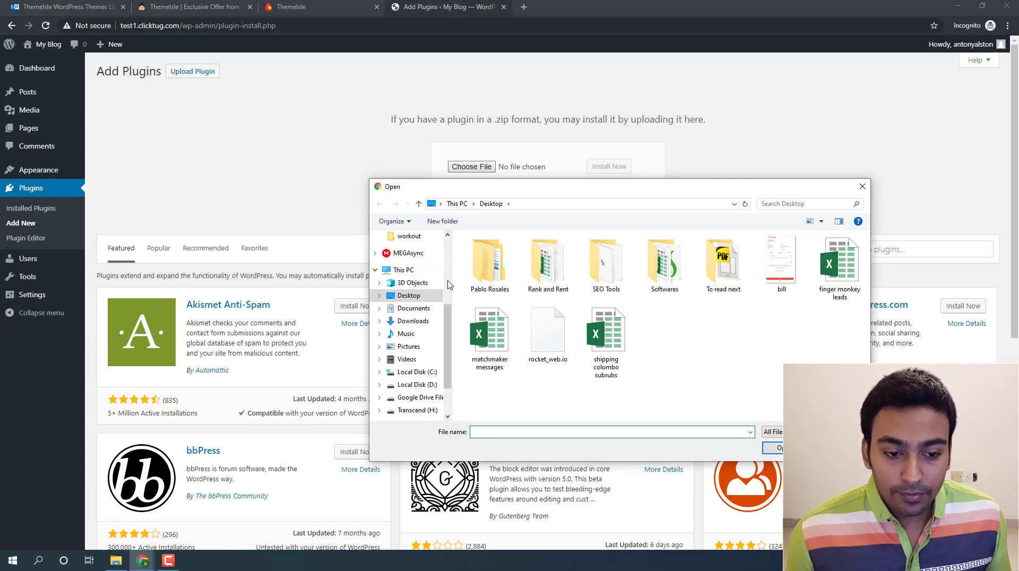
{"action": "left_click", "coordinate": [418, 322]}
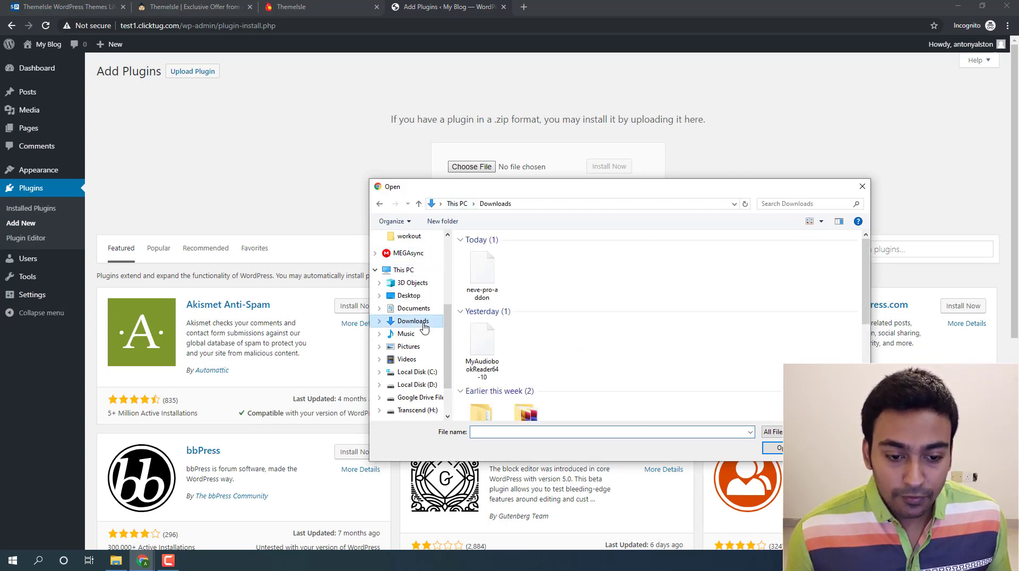
{"action": "double_click", "coordinate": [484, 292]}
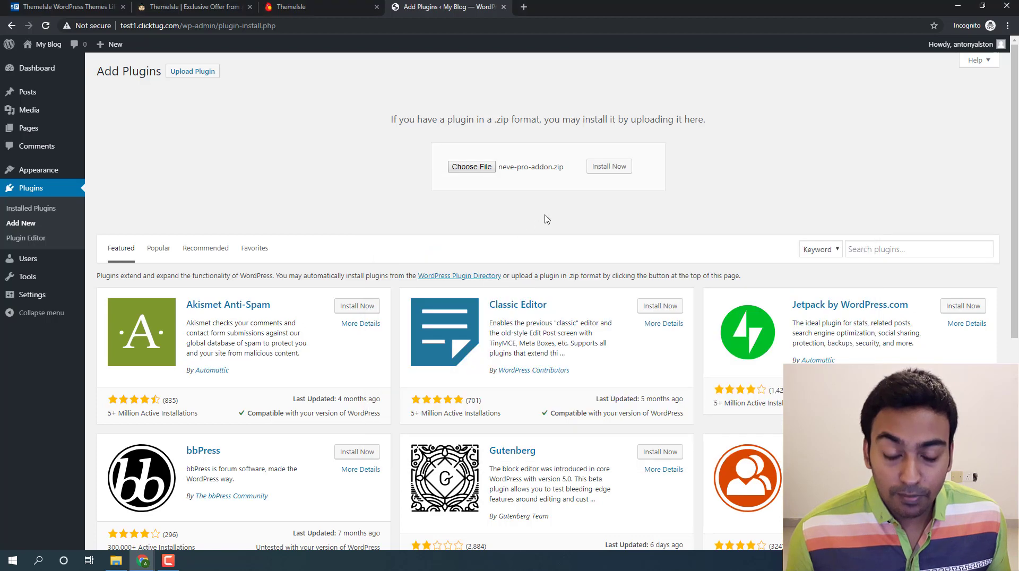
{"action": "left_click", "coordinate": [611, 170]}
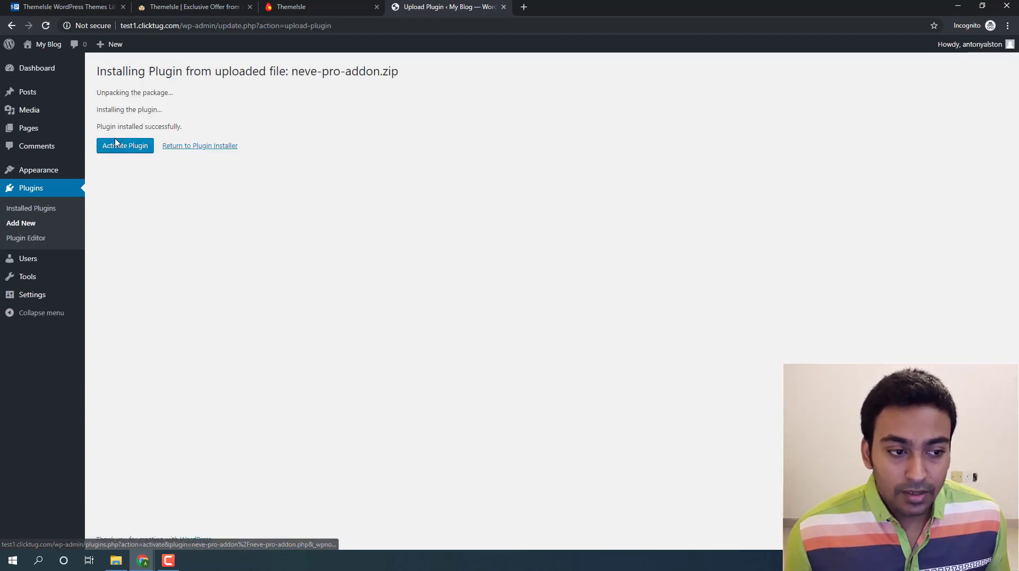
{"action": "left_click", "coordinate": [117, 144]}
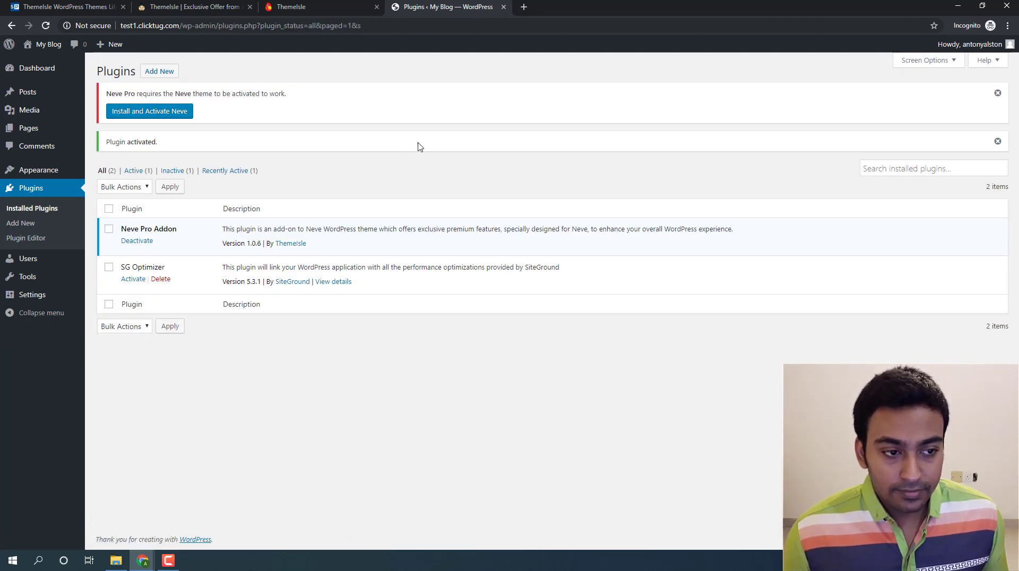
Step: Install and activate the Neve theme required by the Neve Pro Addon, agreeing to leave the current page
{"action": "left_click", "coordinate": [154, 114]}
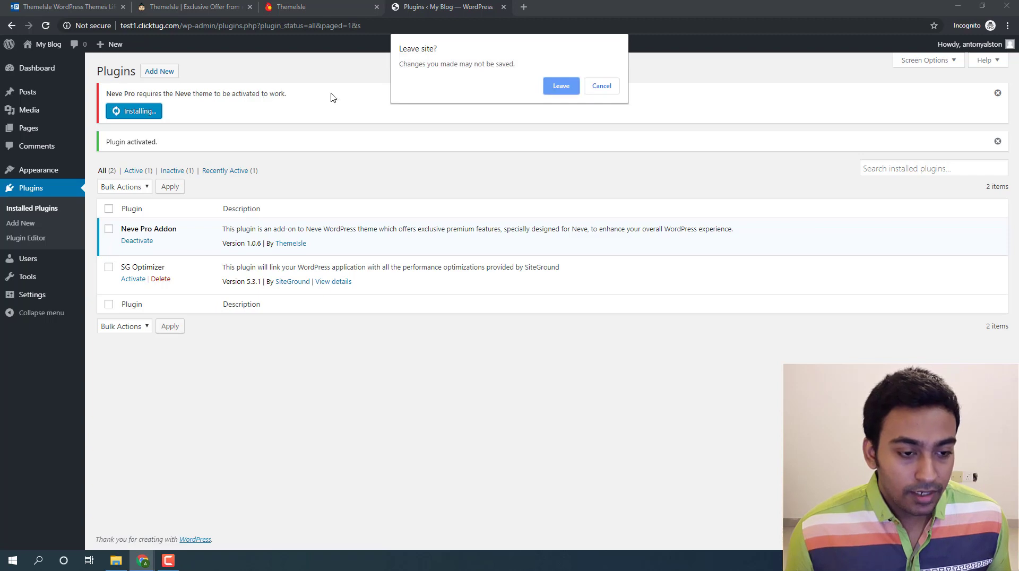
{"action": "left_click", "coordinate": [552, 86]}
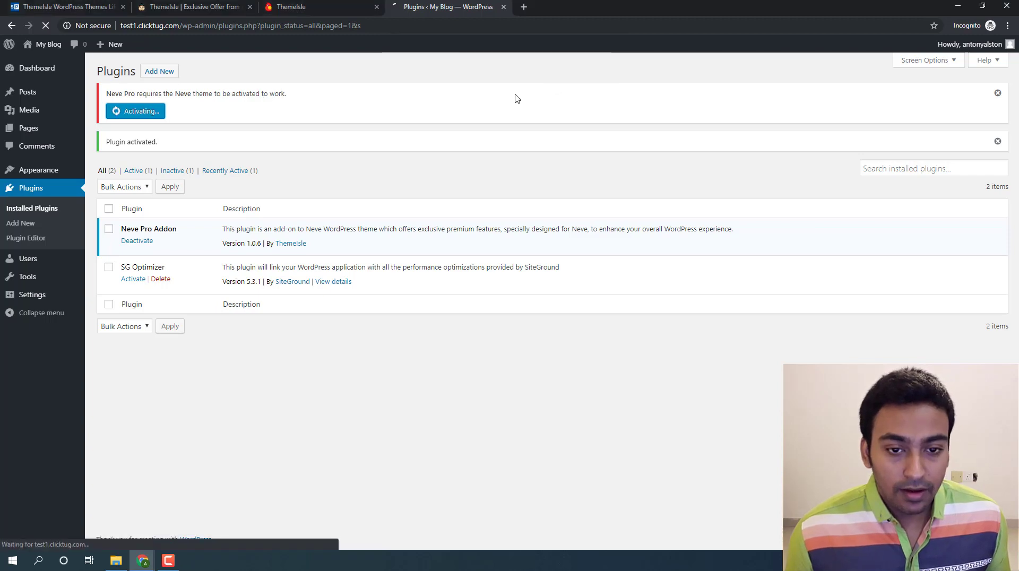
Step: Activate the Neve Pro Addon license in the site's general settings, entering the licence key from the ThemeIsle store account
{"action": "left_click", "coordinate": [314, 8]}
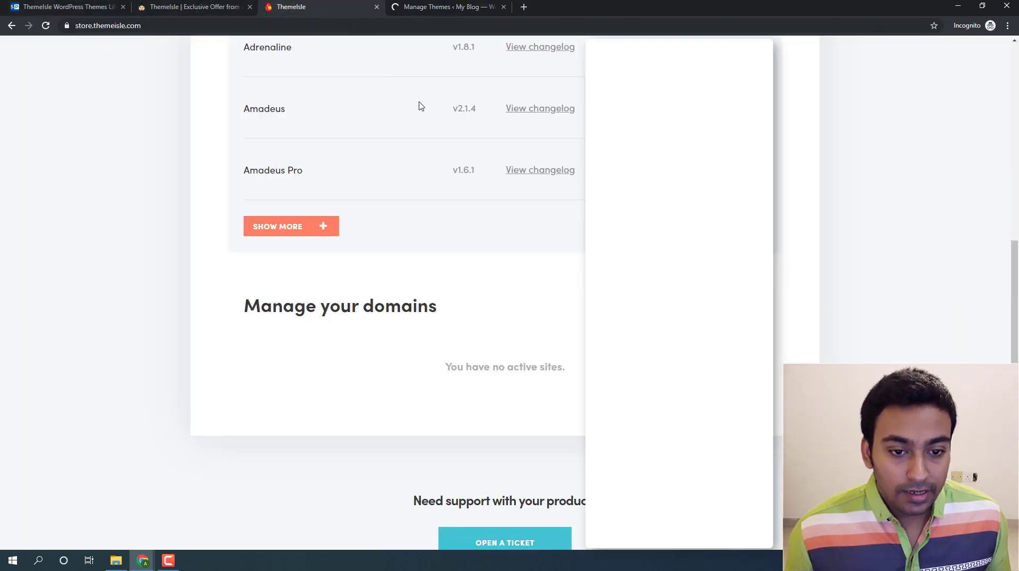
{"action": "scroll", "coordinate": [420, 106], "scroll_direction": "up", "scroll_amount": 8}
{"action": "scroll", "coordinate": [404, 292], "scroll_direction": "down", "scroll_amount": 1}
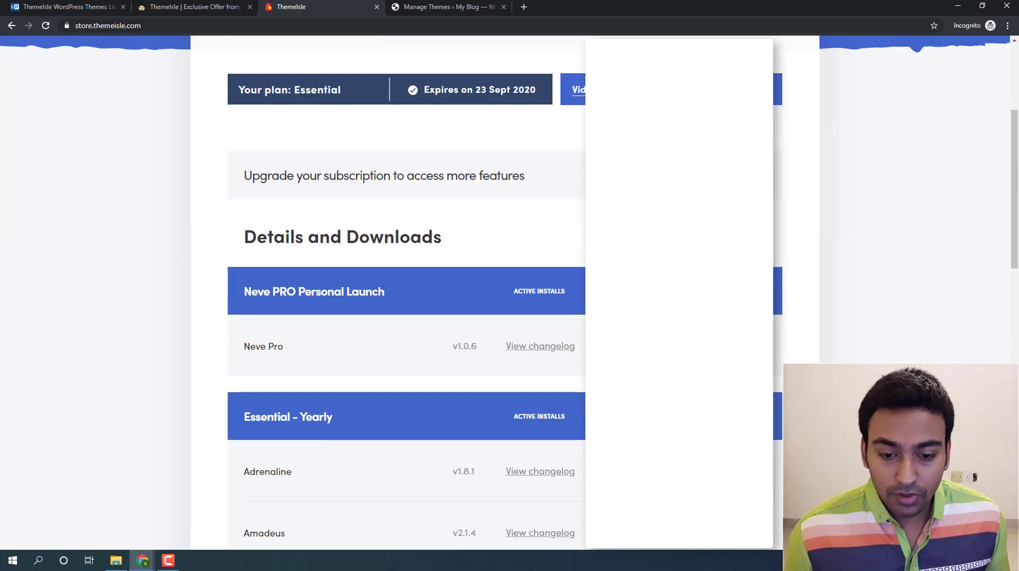
{"action": "left_click", "coordinate": [469, 3]}
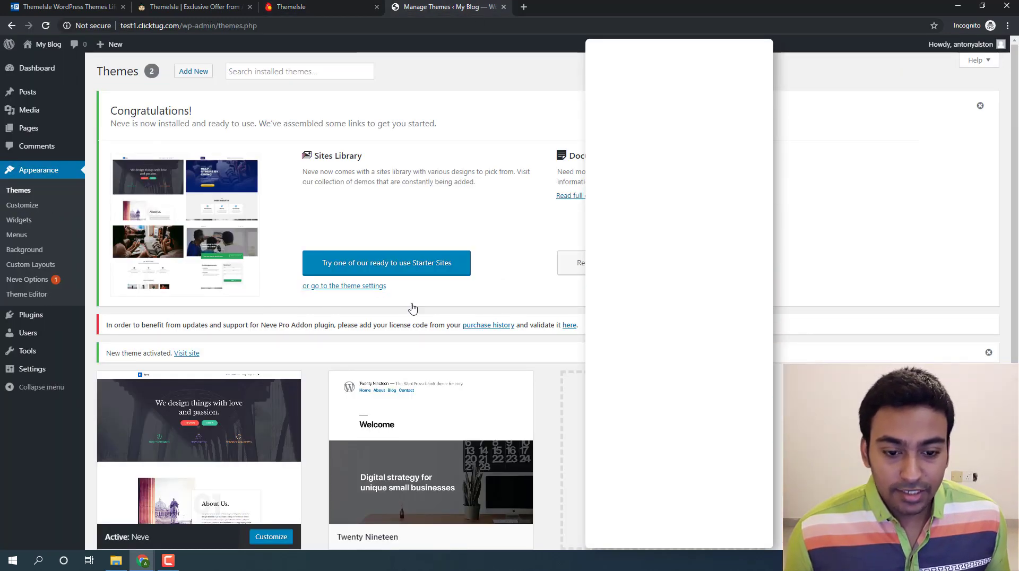
{"action": "left_click", "coordinate": [574, 328]}
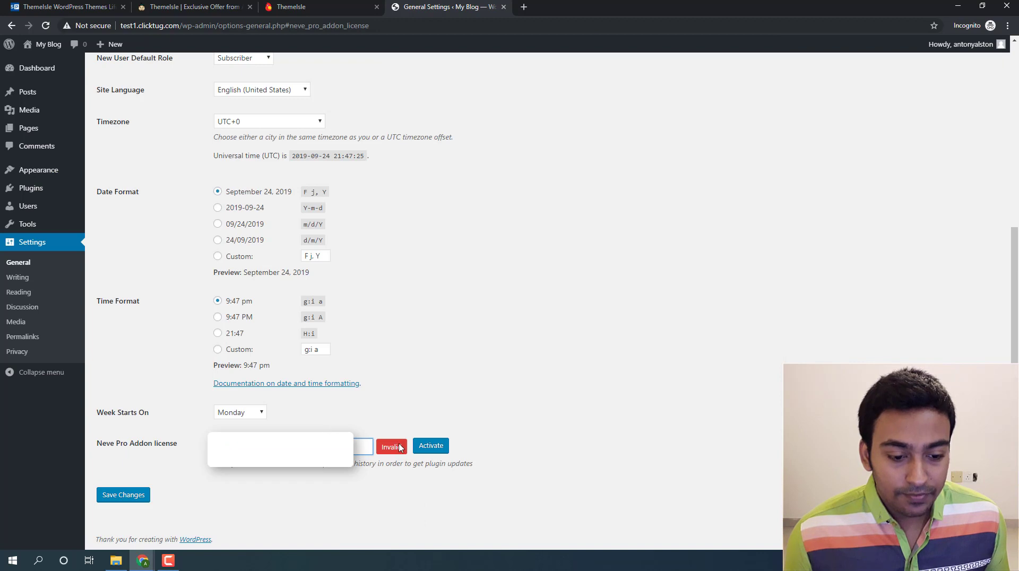
{"action": "left_click", "coordinate": [428, 446]}
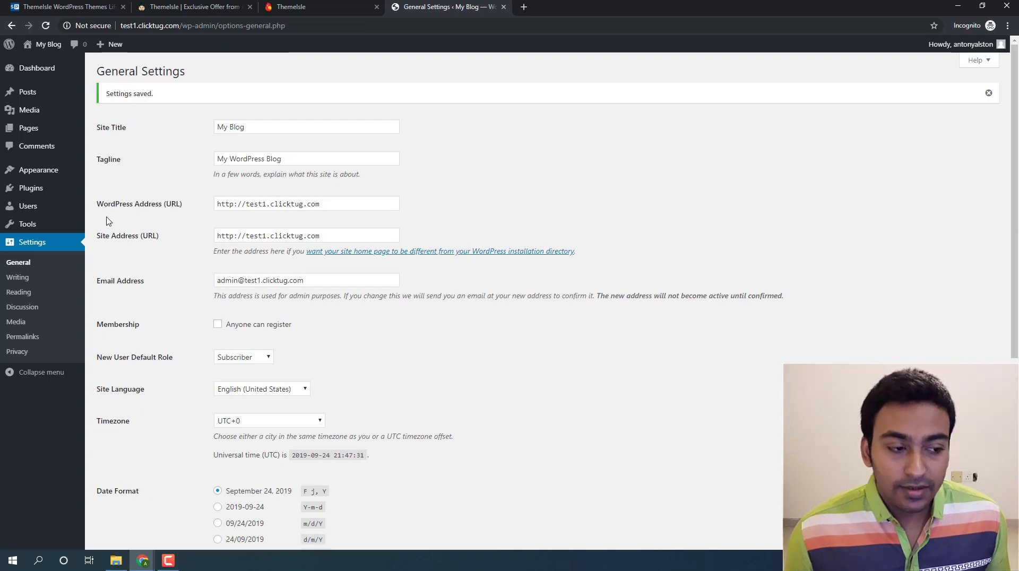
Step: Open the Neve Options page of the theme and review its recommended actions and the full list of useful plugins
{"action": "left_click", "coordinate": [54, 172]}
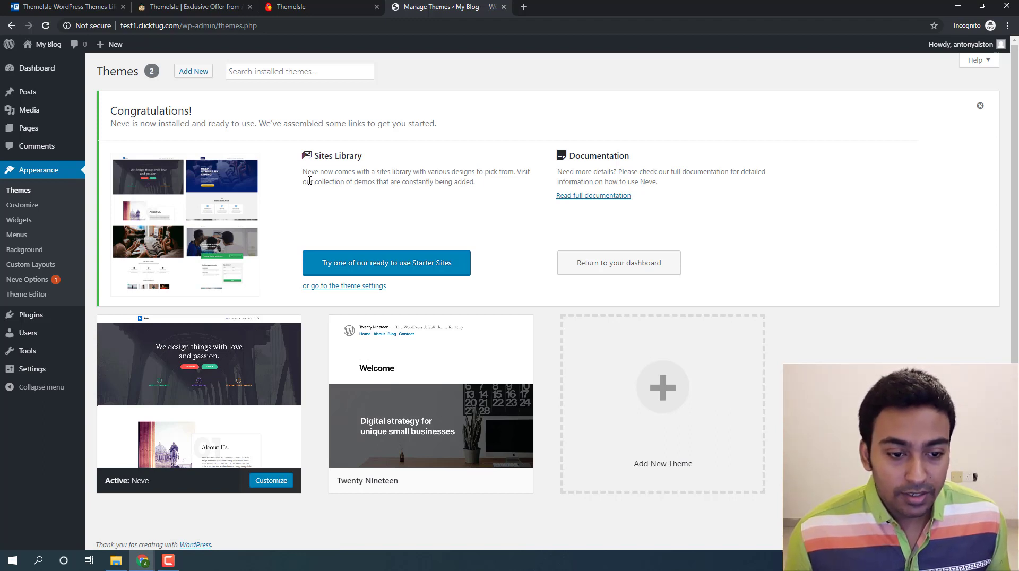
{"action": "left_click", "coordinate": [27, 282]}
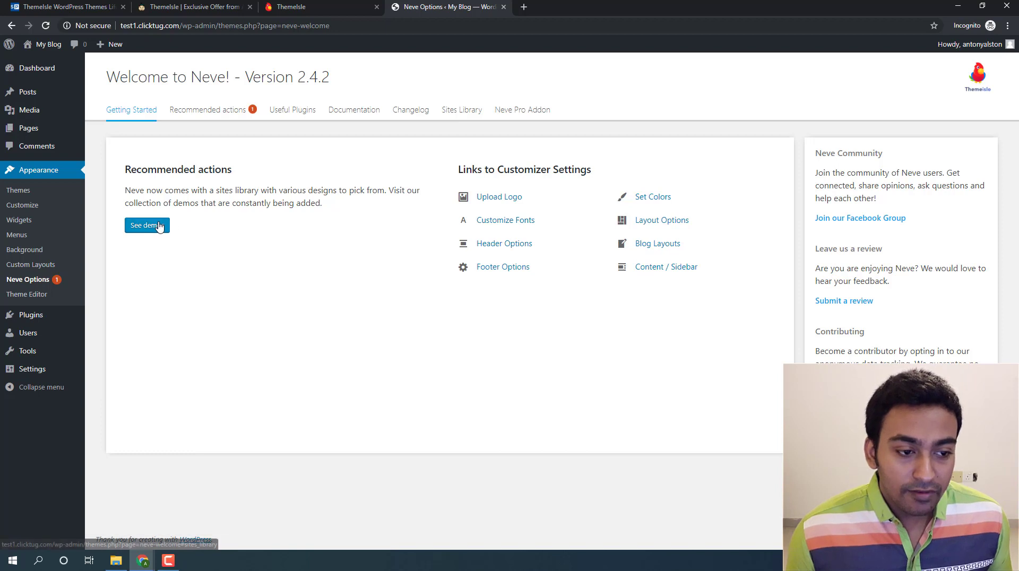
{"action": "left_click", "coordinate": [207, 110]}
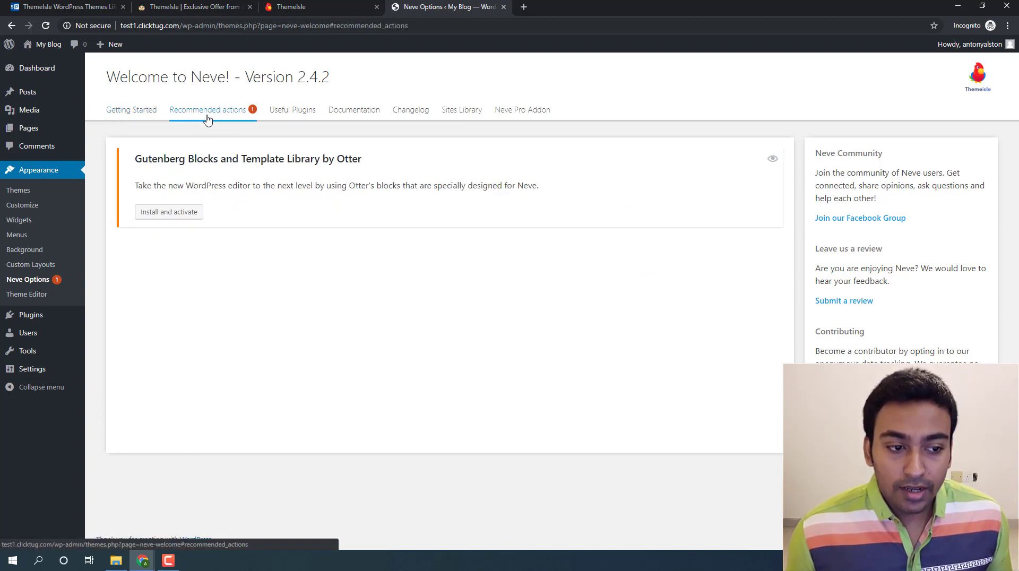
{"action": "left_click", "coordinate": [288, 111]}
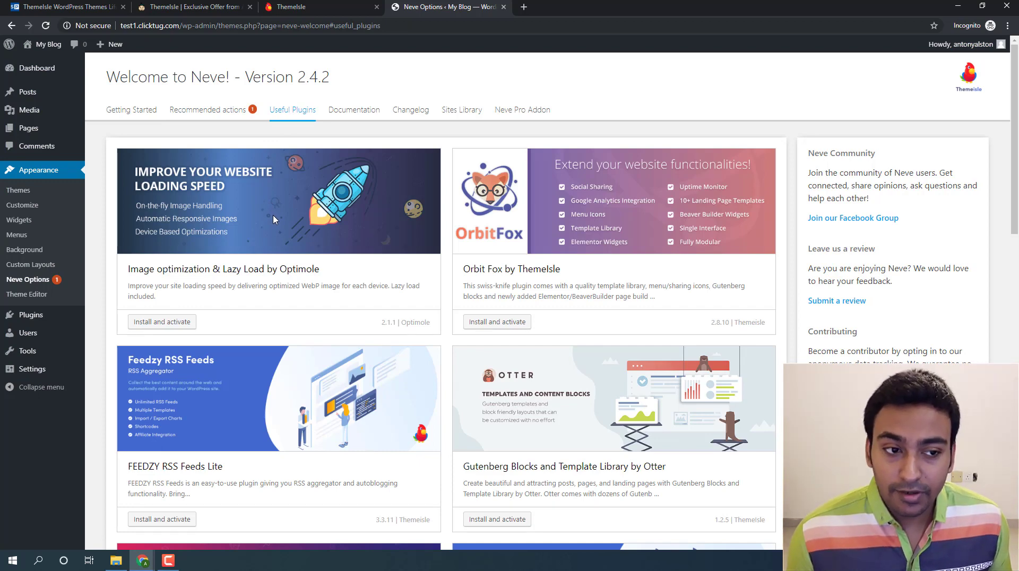
{"action": "scroll", "coordinate": [381, 231], "scroll_direction": "down", "scroll_amount": 11}
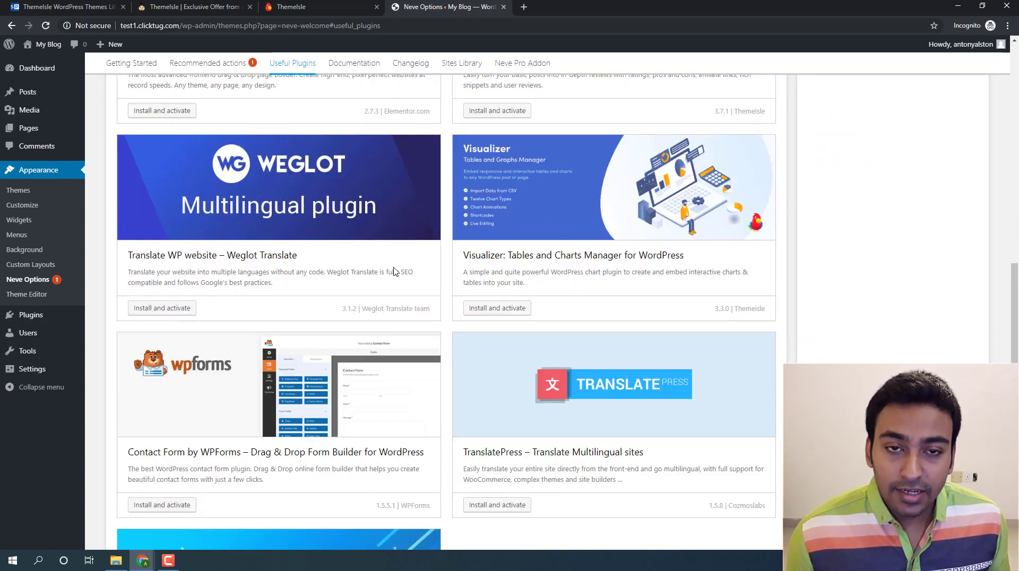
{"action": "scroll", "coordinate": [393, 272], "scroll_direction": "down", "scroll_amount": 4}
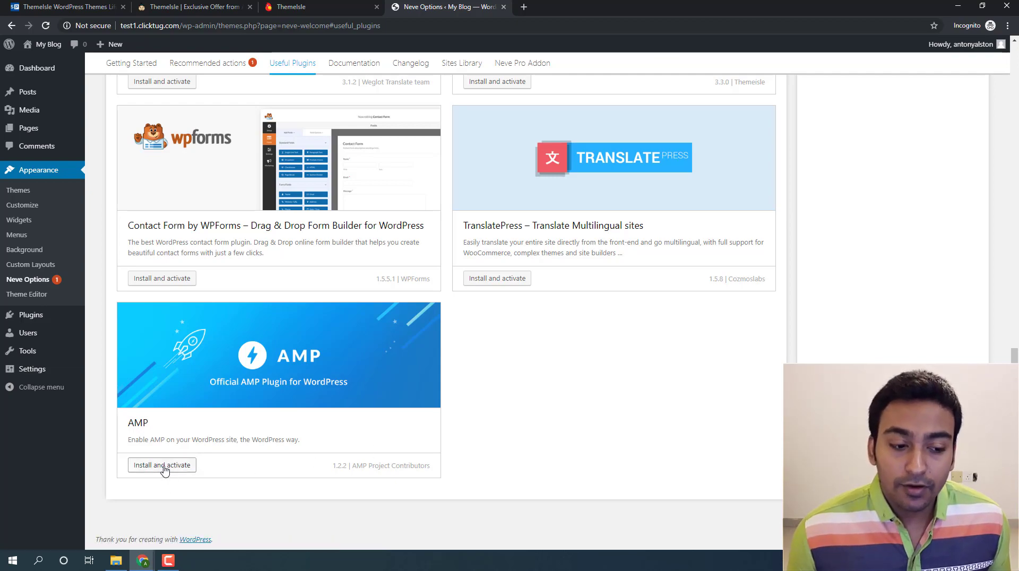
{"action": "left_click_drag", "start_coordinate": [1014, 451], "coordinate": [1014, 133]}
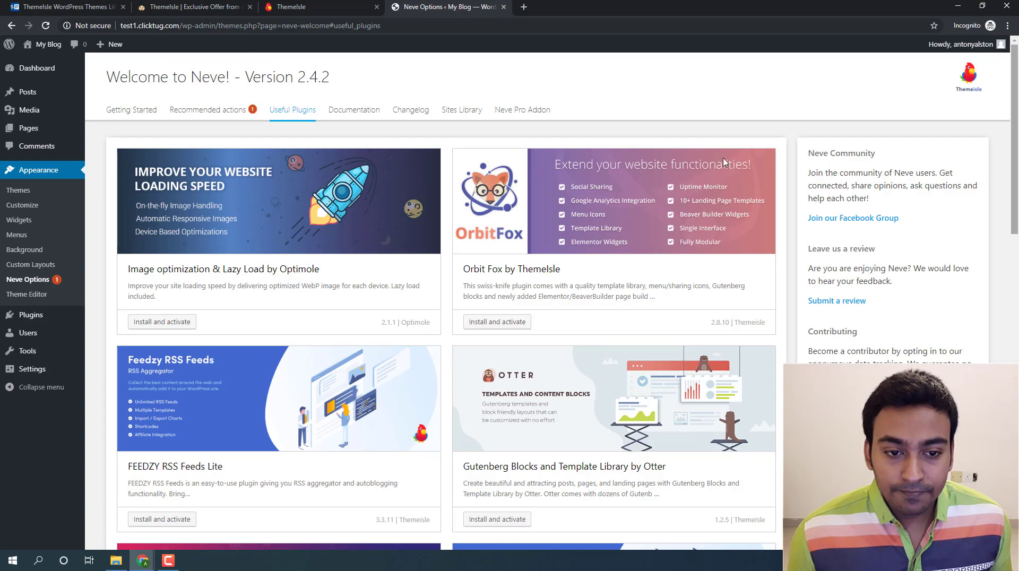
Step: Look through Neve's documentation links, changelog and library of pre-built sites
{"action": "left_click", "coordinate": [350, 111]}
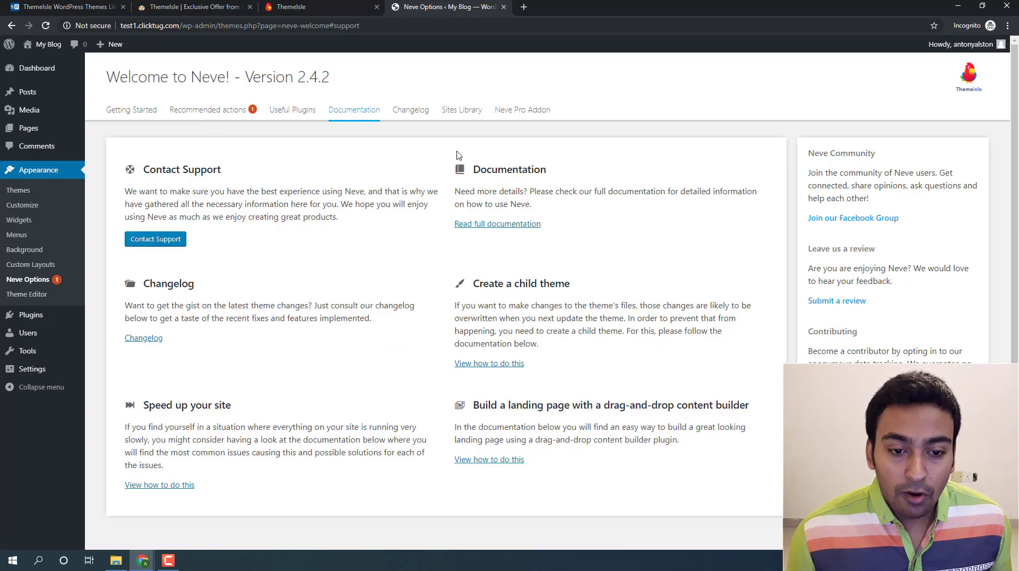
{"action": "left_click", "coordinate": [418, 116]}
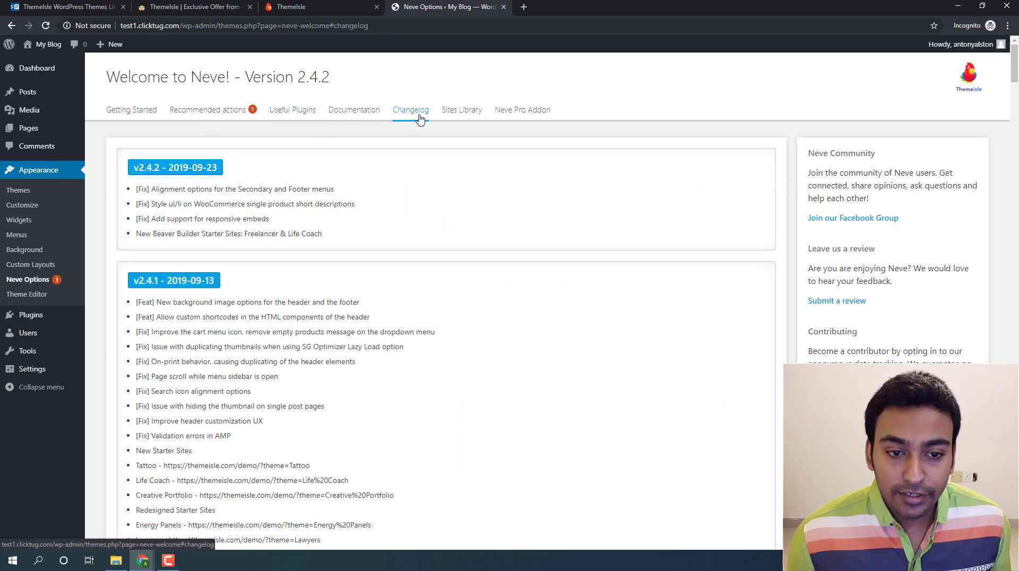
{"action": "left_click", "coordinate": [462, 121]}
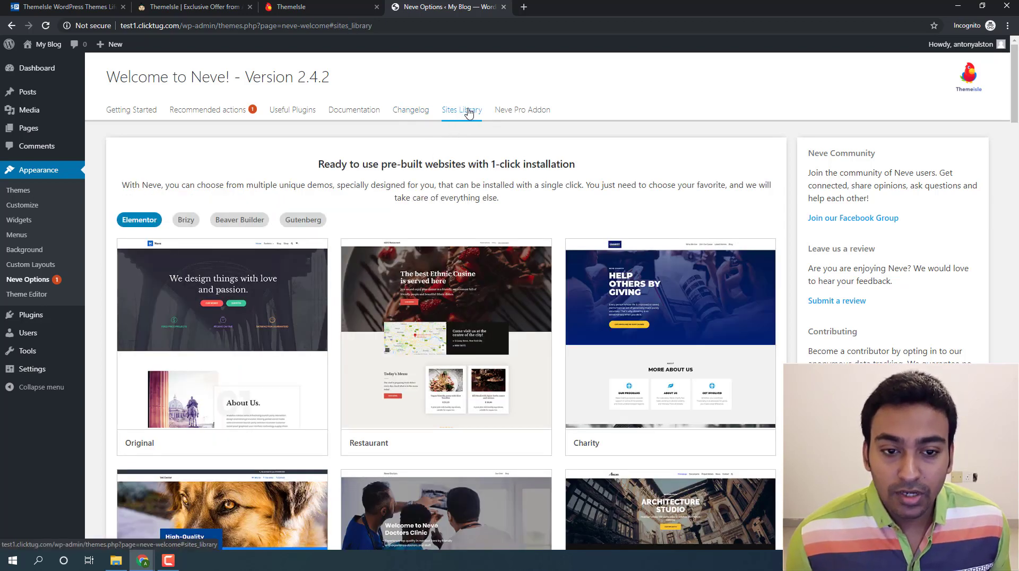
Step: Review the Neve Pro Addon modules and which of them are enabled or unavailable
{"action": "left_click", "coordinate": [504, 115]}
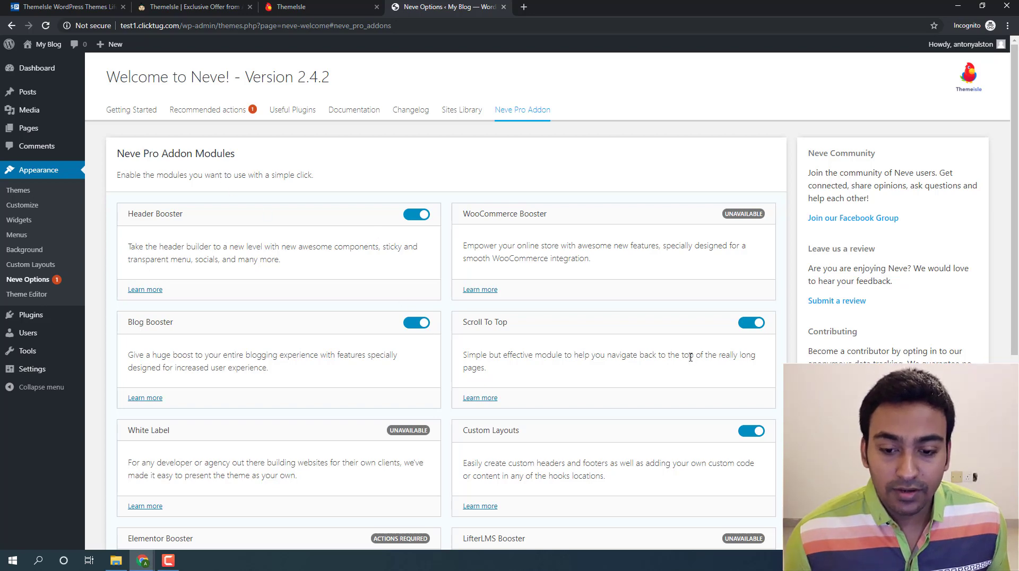
{"action": "scroll", "coordinate": [738, 341], "scroll_direction": "down", "scroll_amount": 1}
{"action": "scroll", "coordinate": [342, 419], "scroll_direction": "down", "scroll_amount": 2}
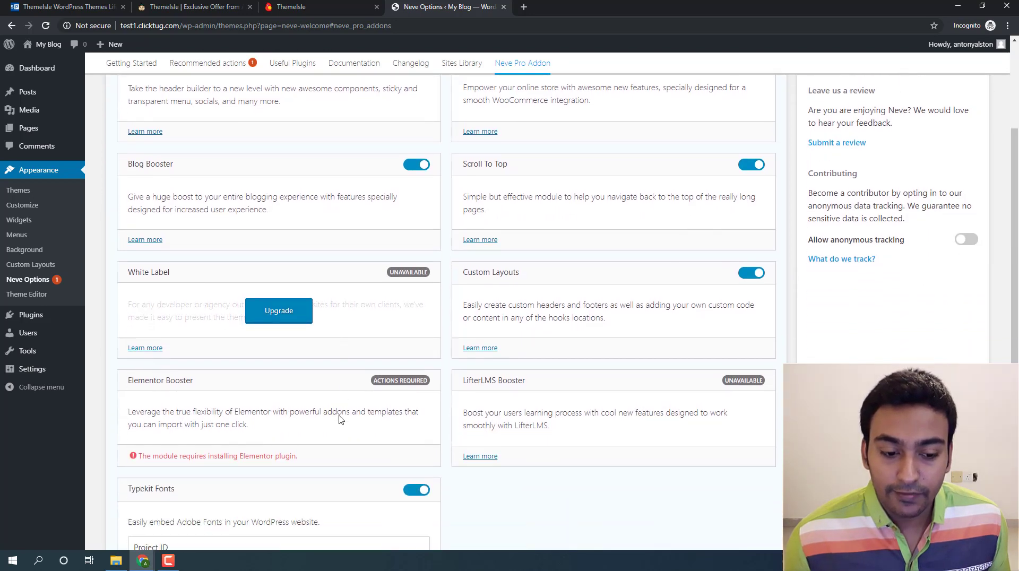
{"action": "scroll", "coordinate": [329, 384], "scroll_direction": "up", "scroll_amount": 3}
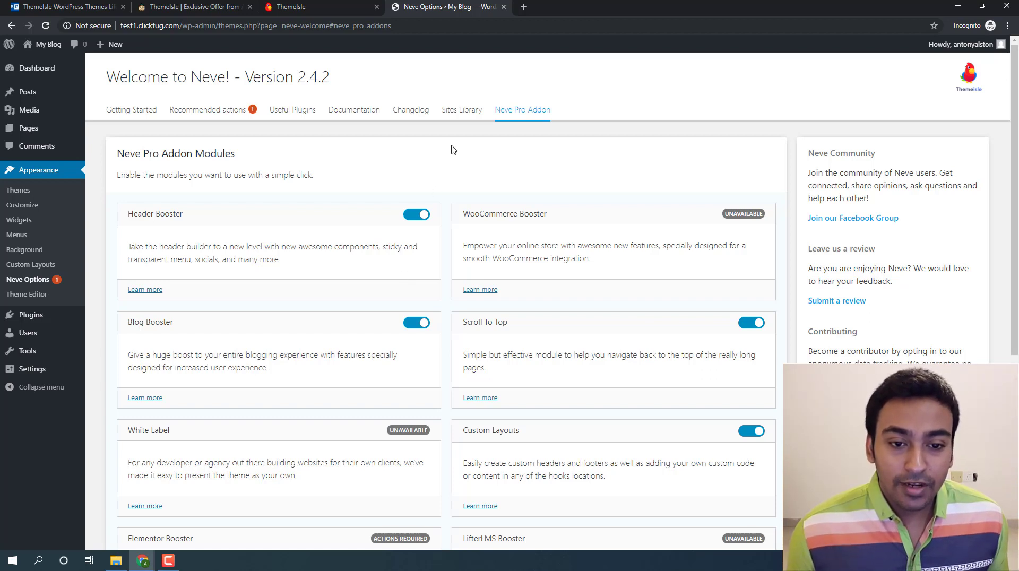
{"action": "mouse_move", "coordinate": [640, 219]}
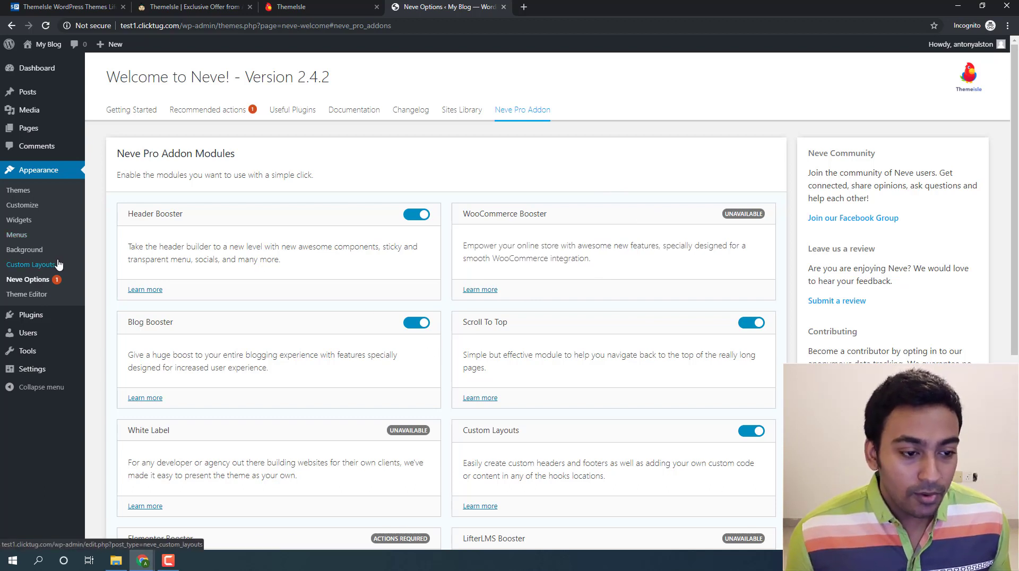
Step: Open the theme customizer and widen the layout container to about 1301 px
{"action": "left_click", "coordinate": [46, 211]}
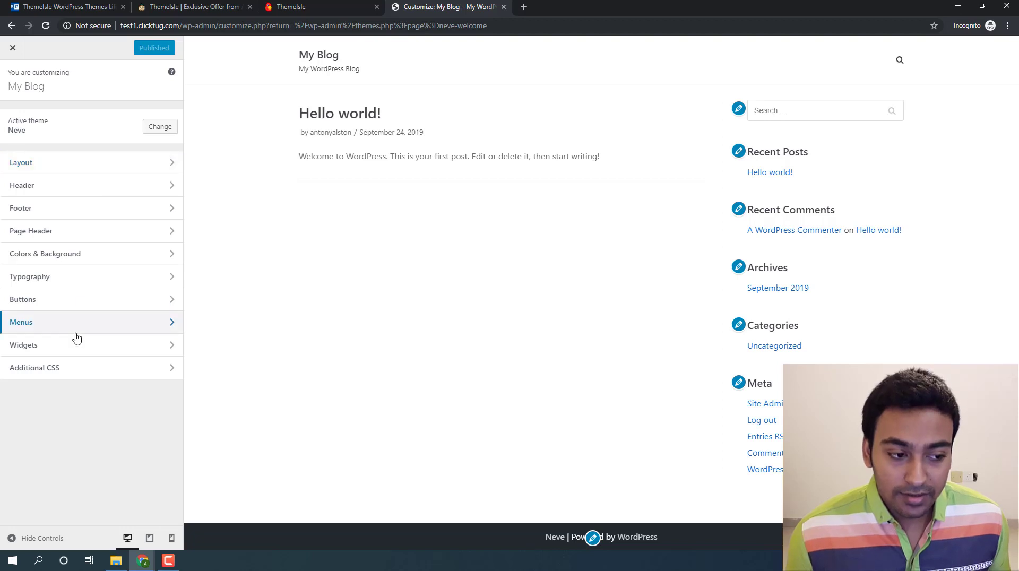
{"action": "left_click", "coordinate": [94, 162]}
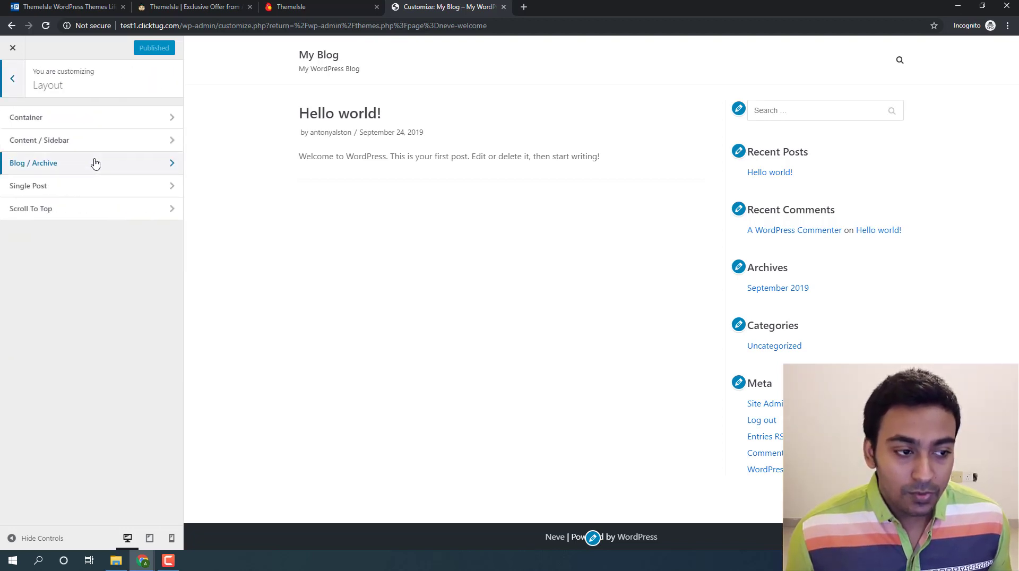
{"action": "left_click", "coordinate": [94, 125]}
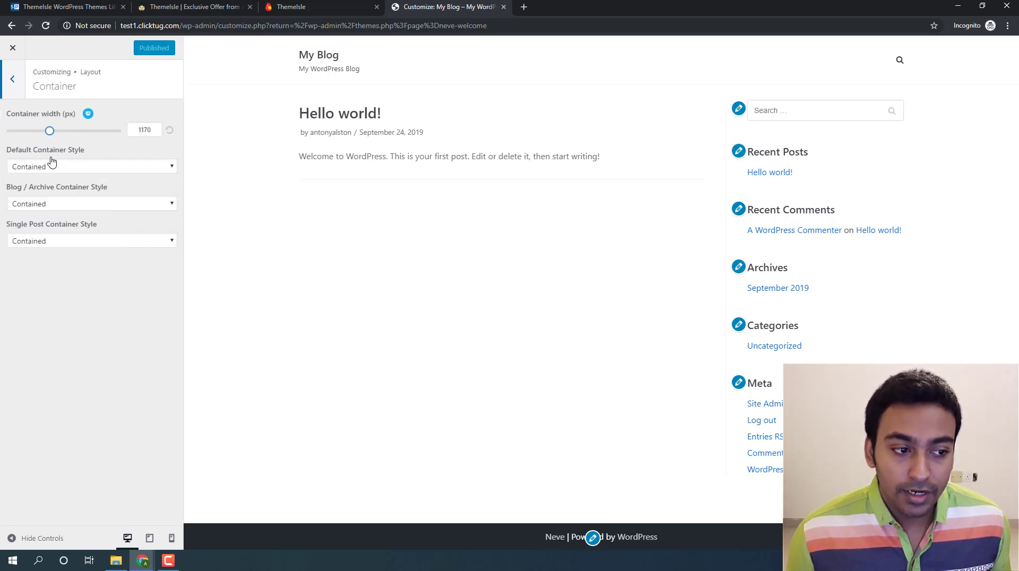
{"action": "mouse_move", "coordinate": [49, 131]}
{"action": "left_mouse_down"}
{"action": "mouse_move", "coordinate": [67, 140]}
{"action": "mouse_move", "coordinate": [58, 144]}
{"action": "left_mouse_up"}
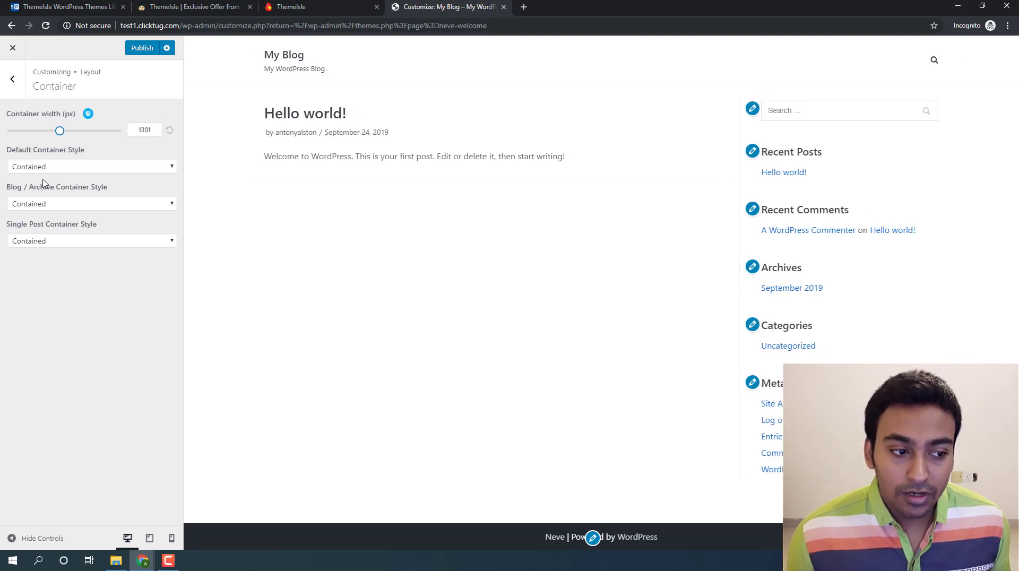
Step: Check the container style choices for the blog/archive and single post pages
{"action": "left_click", "coordinate": [44, 205]}
{"action": "left_click", "coordinate": [45, 207]}
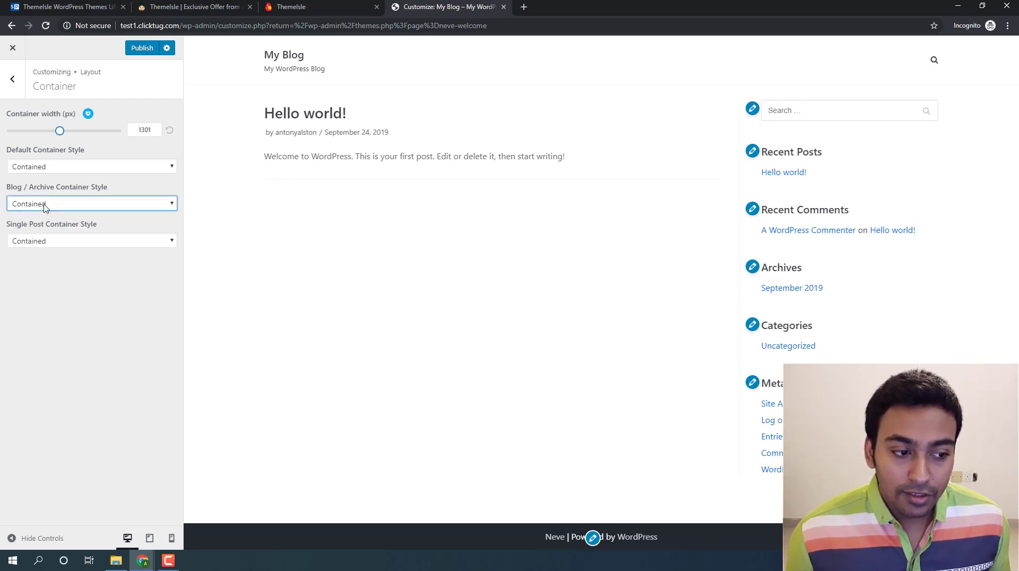
{"action": "left_click", "coordinate": [44, 241]}
{"action": "left_click", "coordinate": [46, 240]}
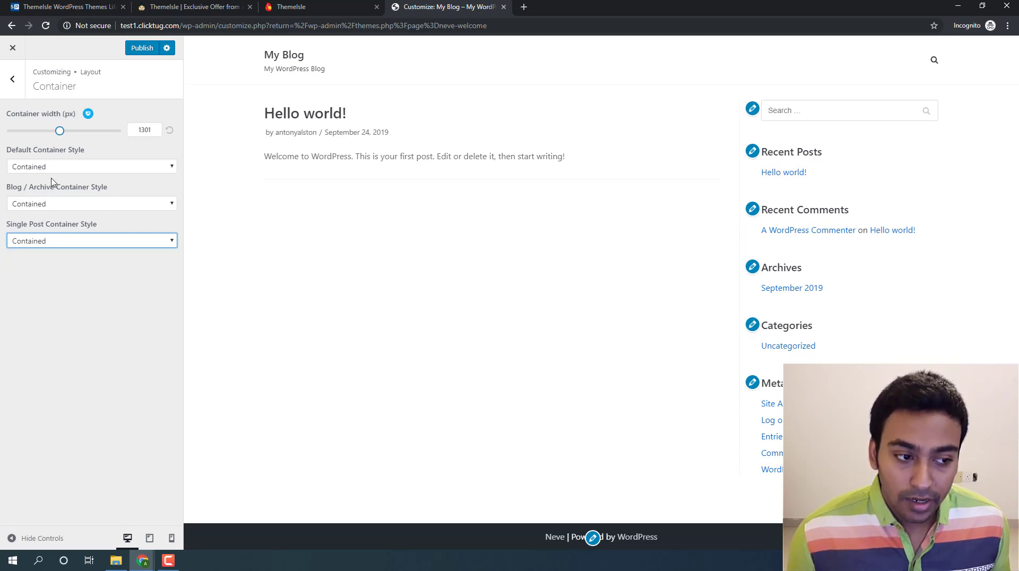
Step: Enable the advanced options in the Content / Sidebar layout, inspect the single post settings and disable the advanced options again
{"action": "left_click", "coordinate": [12, 79]}
{"action": "left_click", "coordinate": [34, 139]}
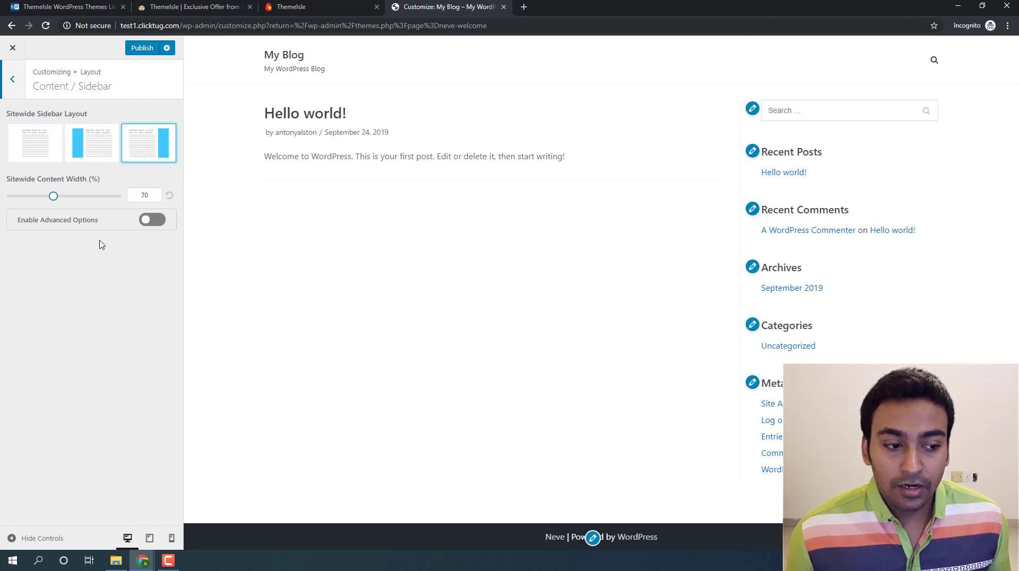
{"action": "left_click", "coordinate": [158, 221]}
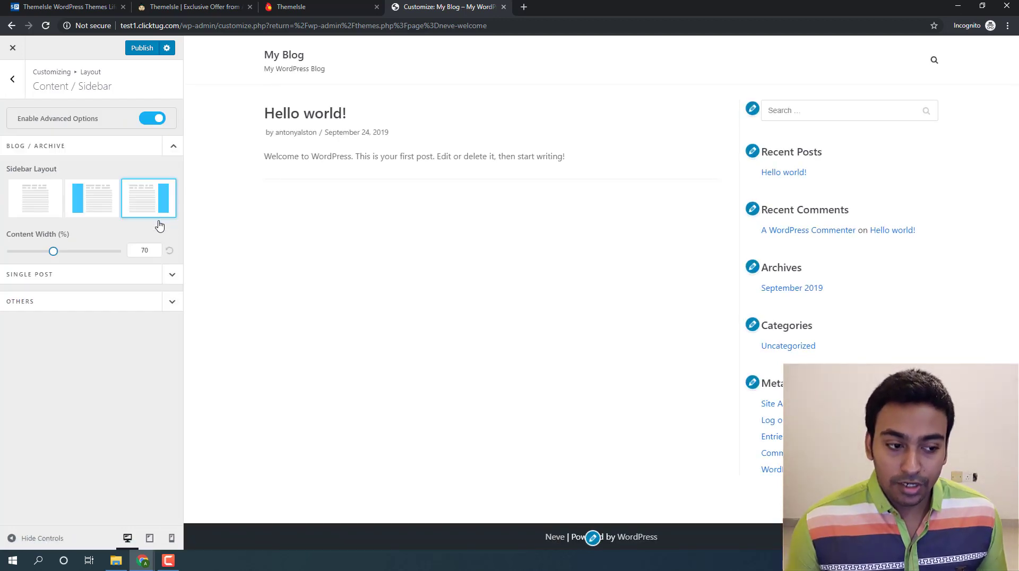
{"action": "left_click", "coordinate": [101, 286]}
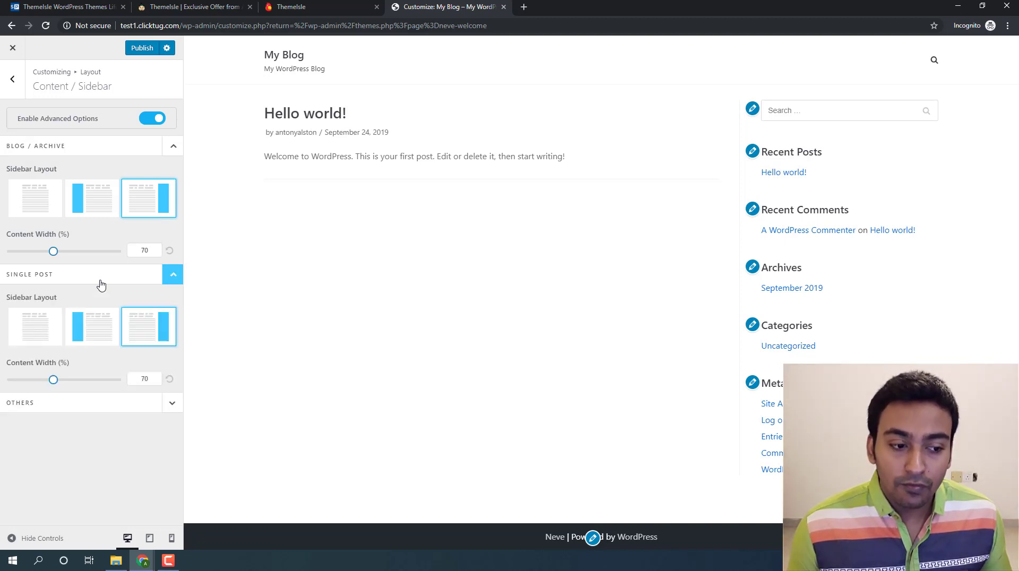
{"action": "left_click", "coordinate": [101, 286]}
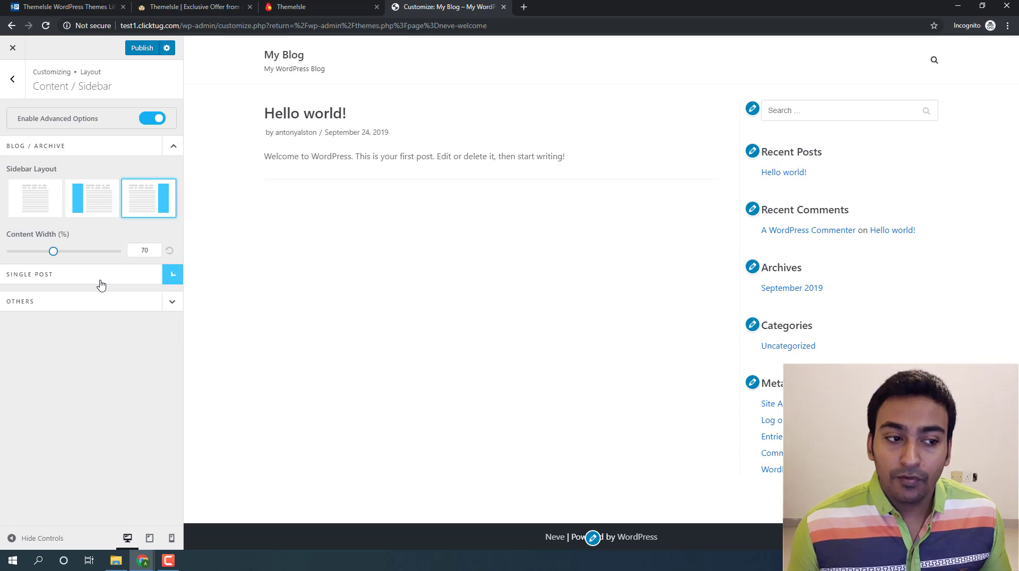
{"action": "left_click", "coordinate": [145, 123]}
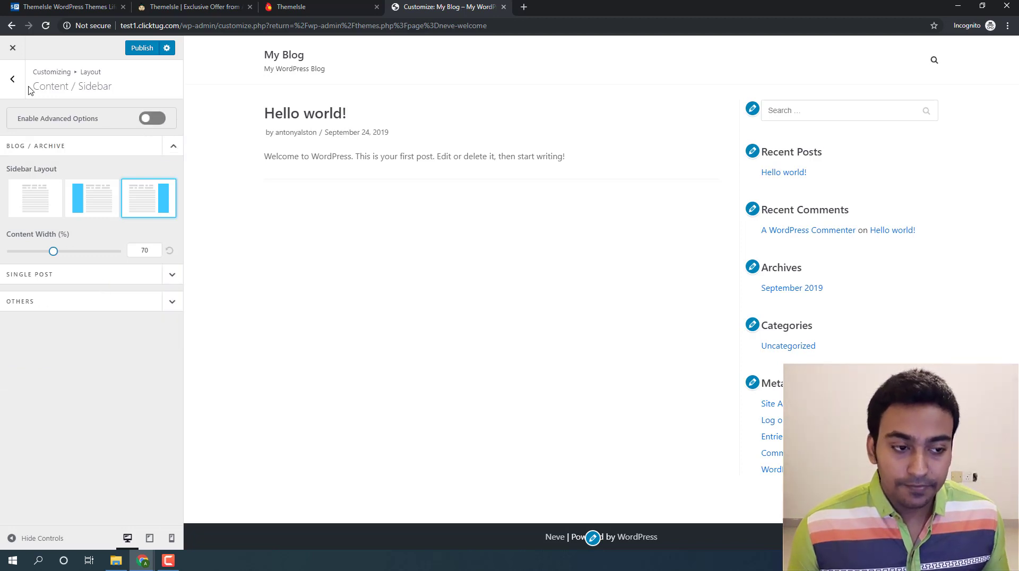
{"action": "left_click", "coordinate": [12, 79]}
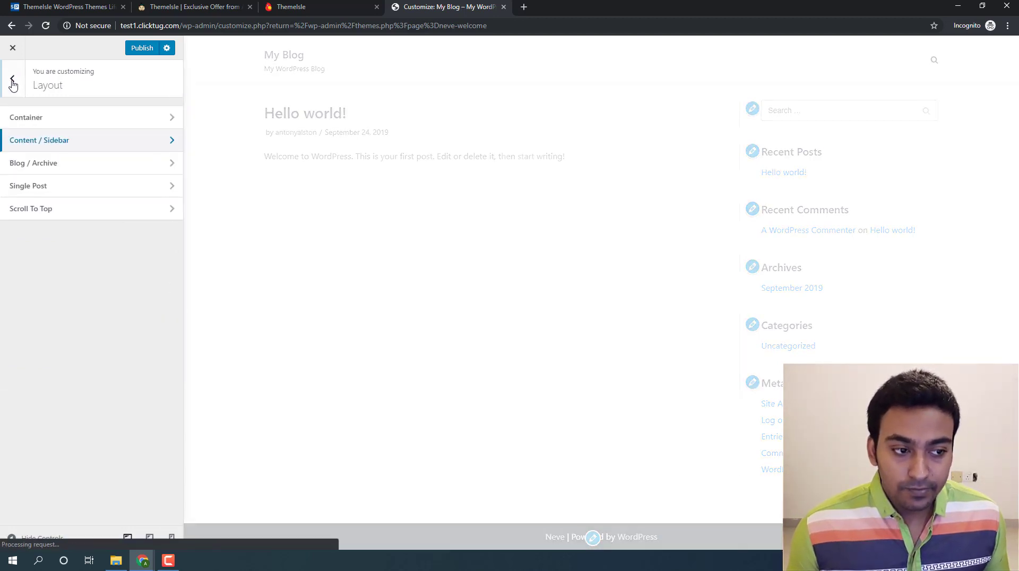
Step: Set the Blog / Archive layout to the list with alternating image sides and check the choices for ordering posts
{"action": "left_click", "coordinate": [45, 161]}
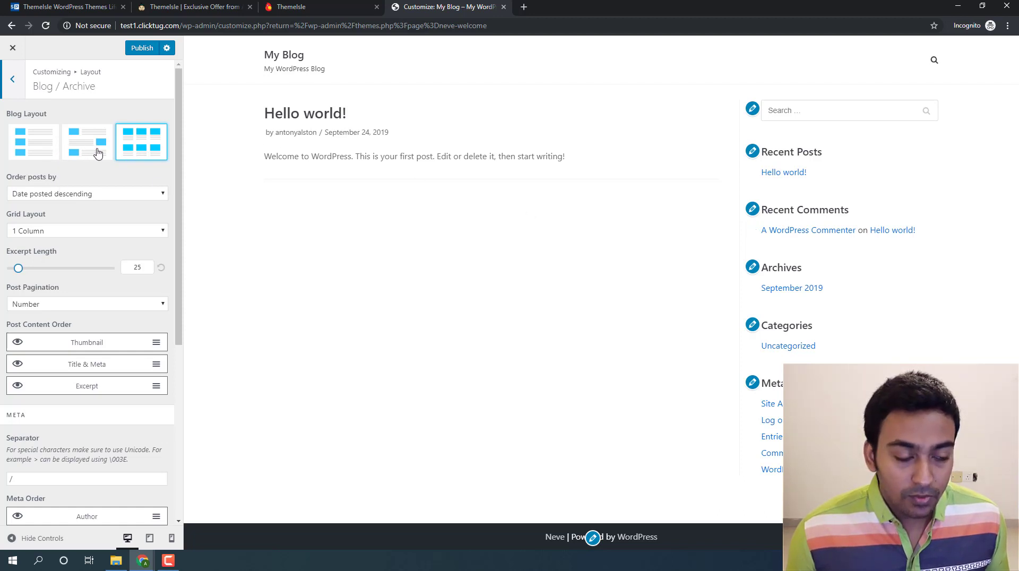
{"action": "left_click", "coordinate": [97, 152]}
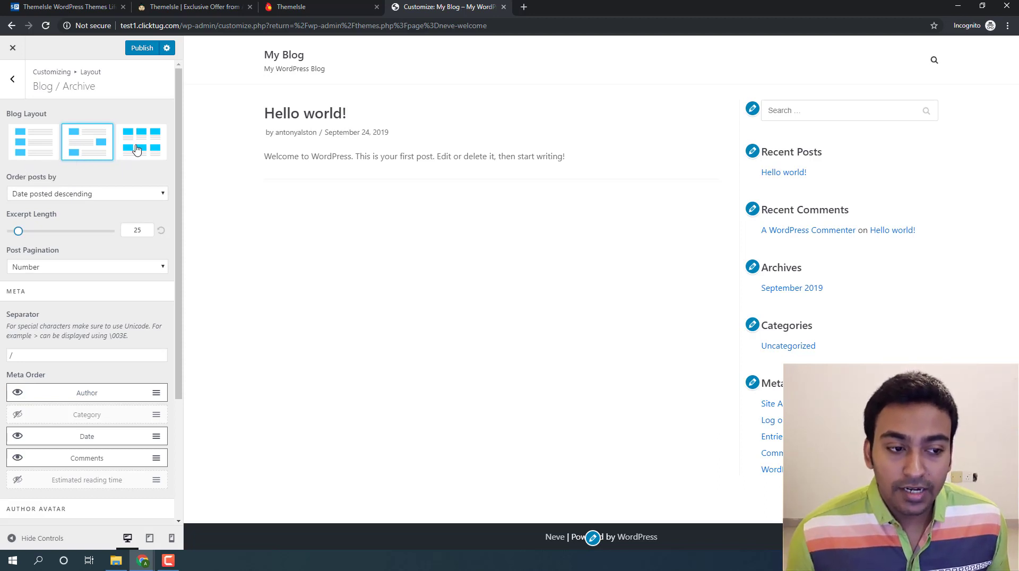
{"action": "left_click", "coordinate": [82, 201]}
{"action": "left_click", "coordinate": [79, 198]}
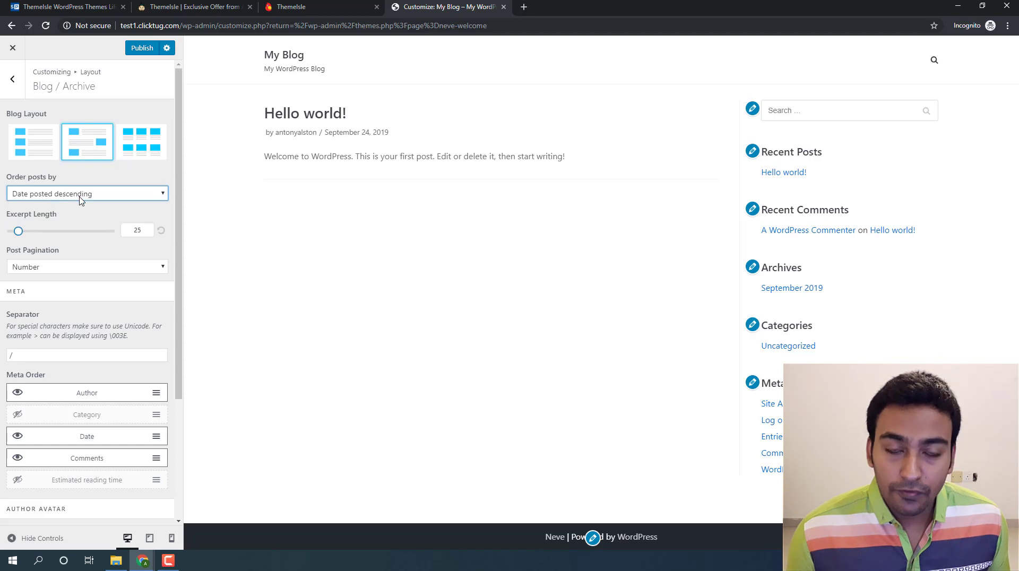
{"action": "left_click", "coordinate": [80, 198]}
{"action": "left_click", "coordinate": [80, 198]}
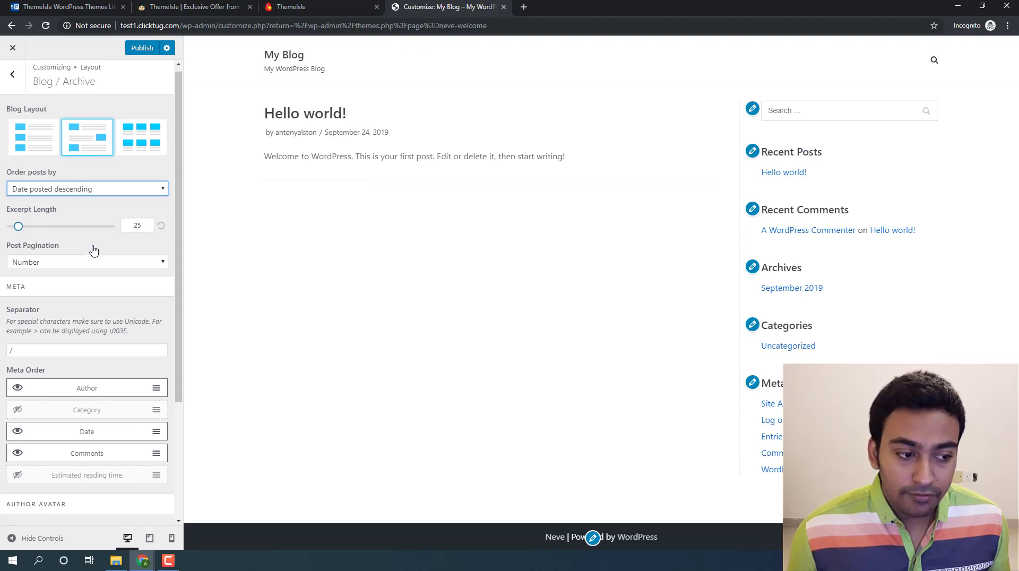
Step: Check the choices for post pagination in the Blog / Archive layout and keep Number selected
{"action": "scroll", "coordinate": [93, 252], "scroll_direction": "down", "scroll_amount": 1}
{"action": "left_click", "coordinate": [72, 215]}
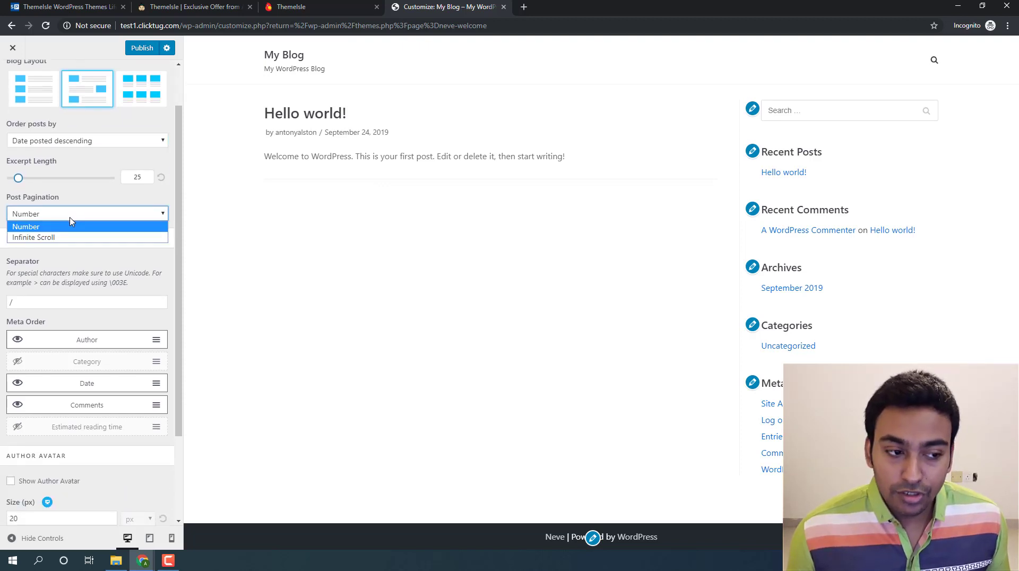
{"action": "left_click", "coordinate": [72, 220]}
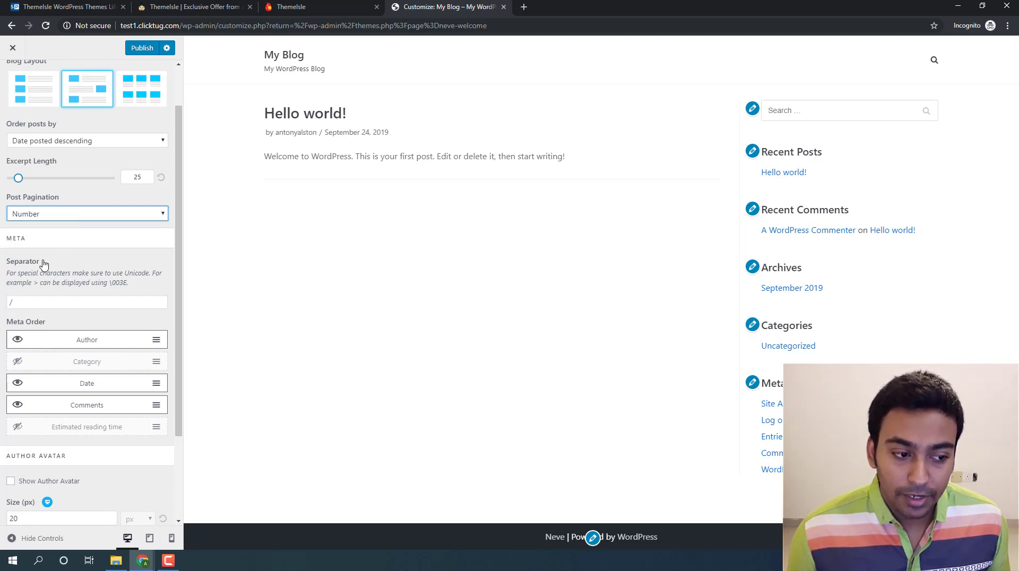
Step: Replace the separator between the post meta items with a hyphen (-)
{"action": "scroll", "coordinate": [35, 284], "scroll_direction": "down", "scroll_amount": 1}
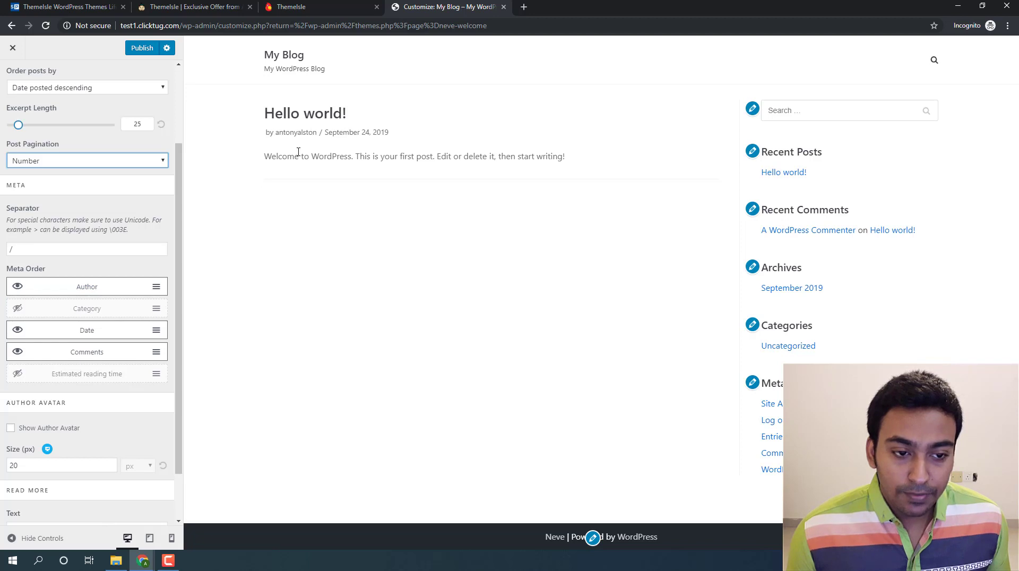
{"action": "double_click", "coordinate": [40, 251]}
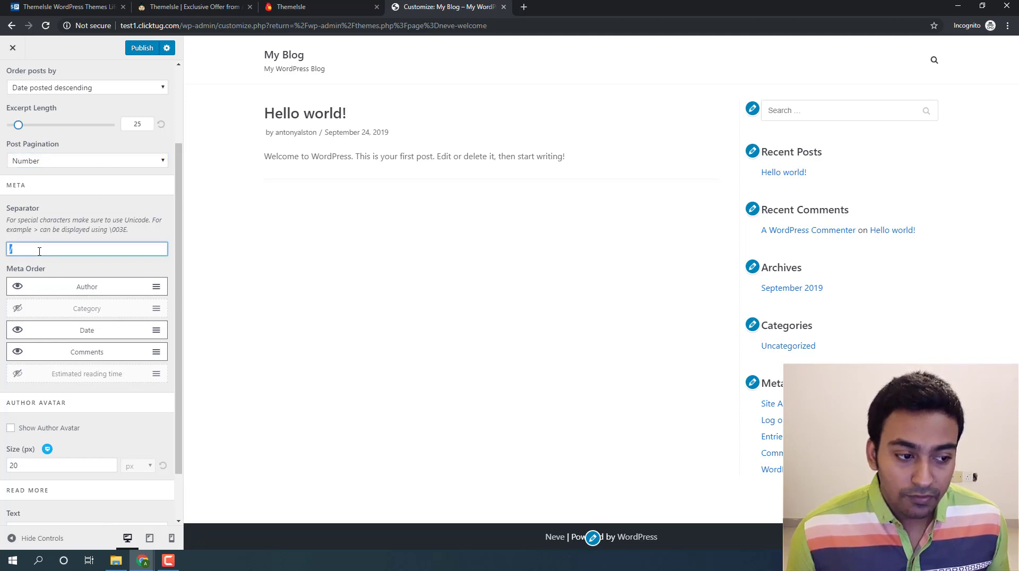
{"action": "left_click_drag", "start_coordinate": [44, 228], "coordinate": [46, 229]}
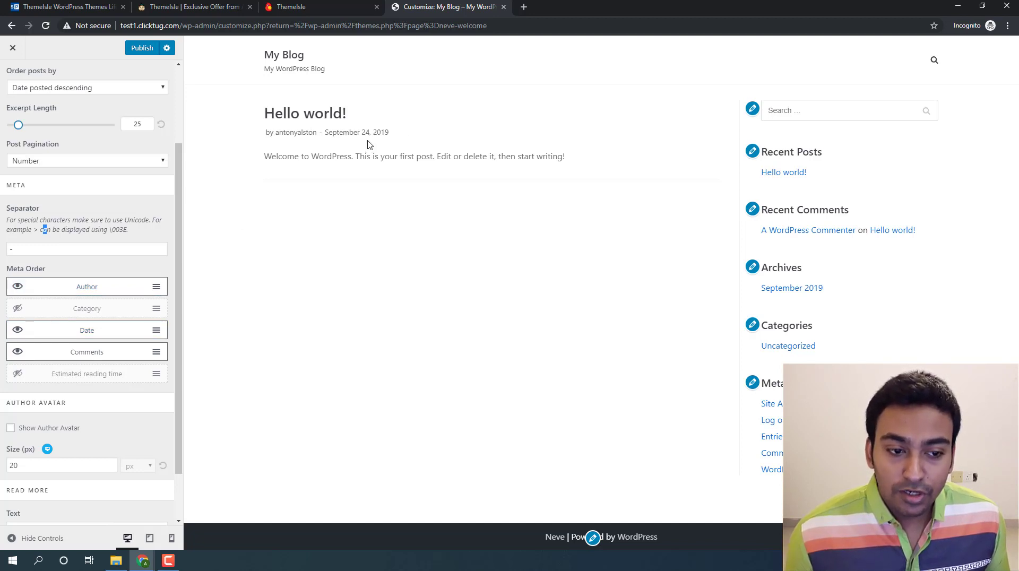
Step: Hide and re-show the date in the meta order and move it to first place, ahead of the author
{"action": "left_click", "coordinate": [19, 332]}
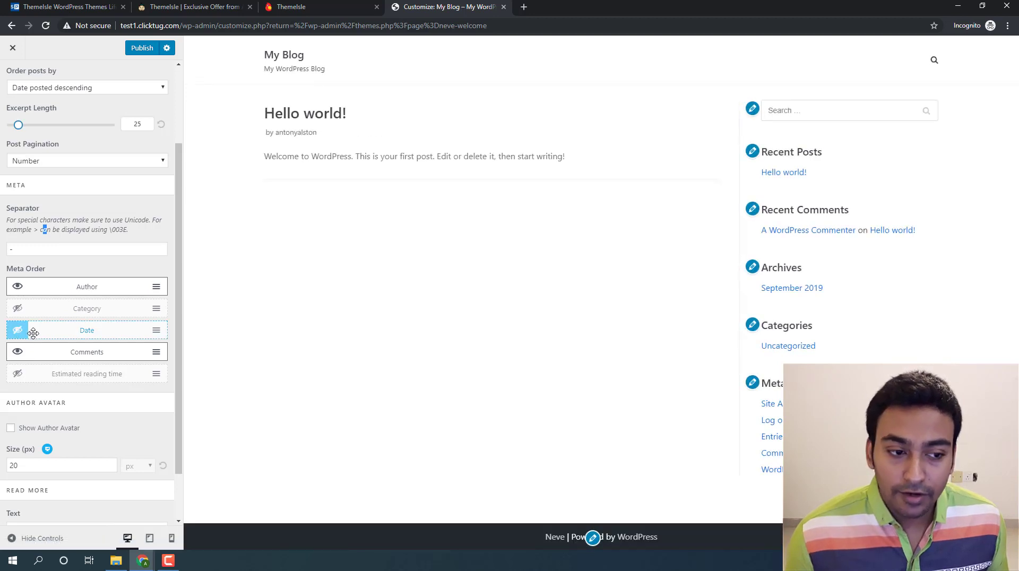
{"action": "left_click", "coordinate": [17, 331]}
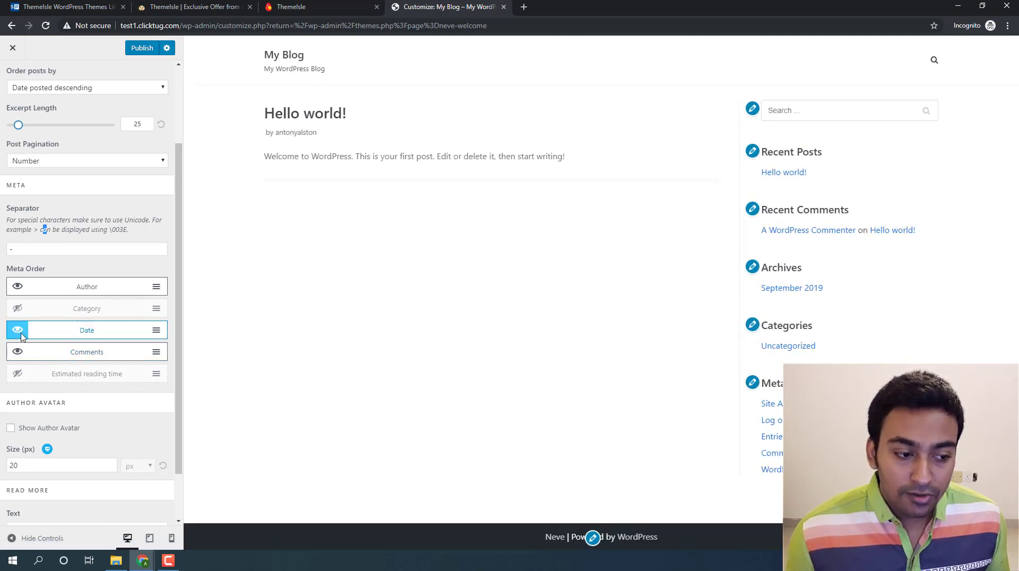
{"action": "mouse_move", "coordinate": [77, 330]}
{"action": "left_mouse_down"}
{"action": "mouse_move", "coordinate": [85, 279]}
{"action": "mouse_move", "coordinate": [85, 321]}
{"action": "left_mouse_up"}
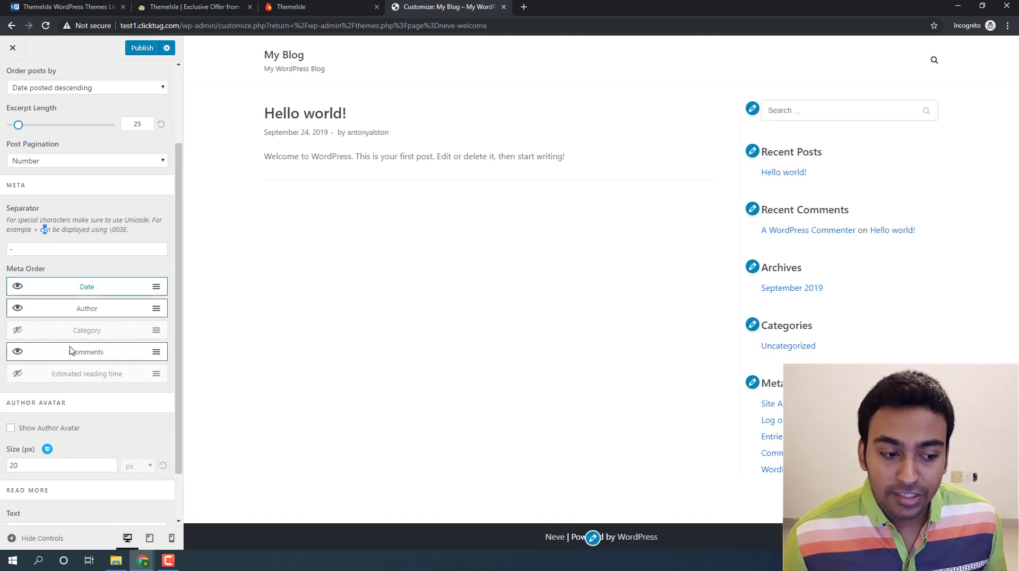
Step: Show the author avatar in the blog post meta and review the remaining Blog / Archive options
{"action": "scroll", "coordinate": [47, 355], "scroll_direction": "down", "scroll_amount": 1}
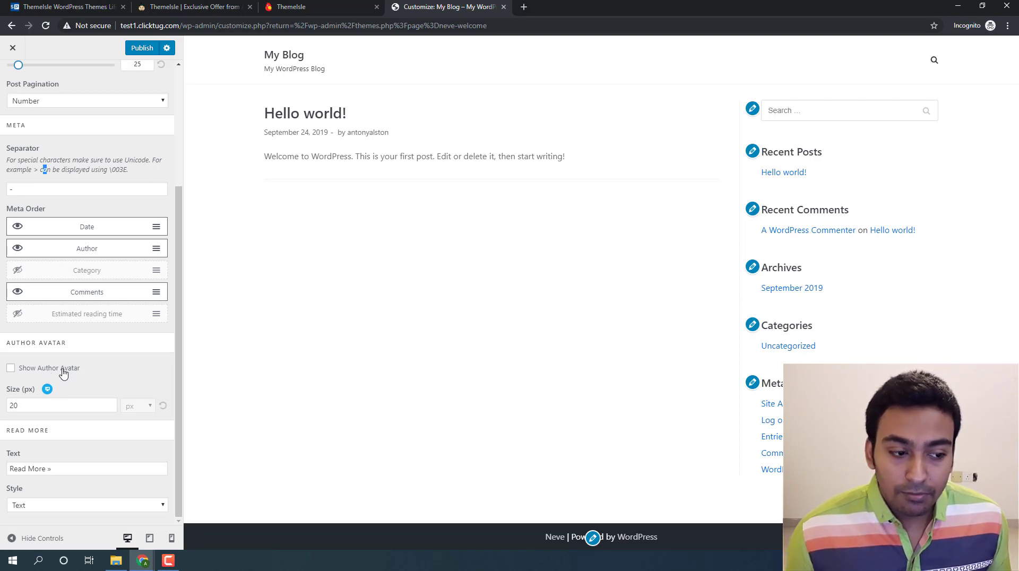
{"action": "left_click", "coordinate": [61, 372]}
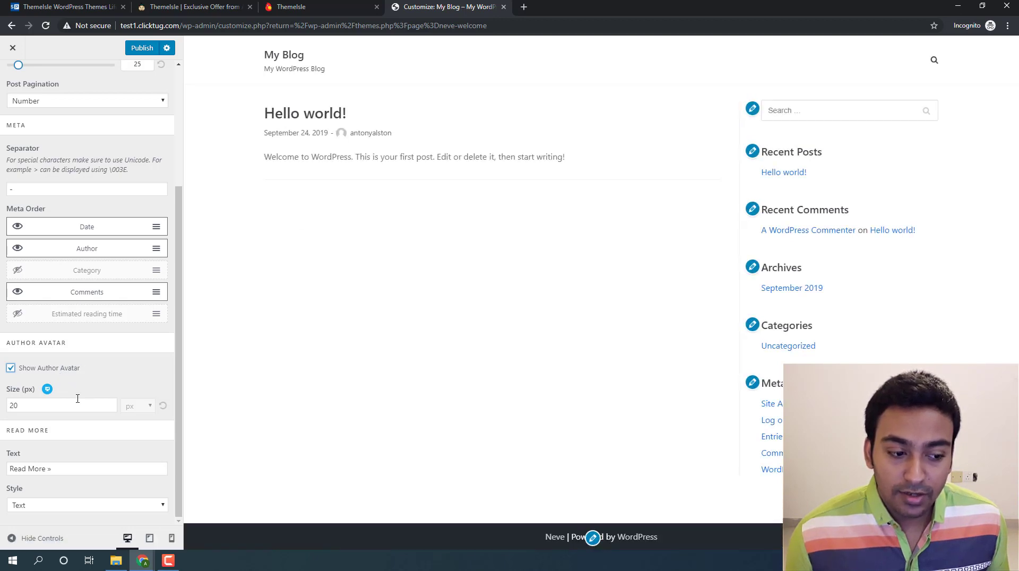
{"action": "scroll", "coordinate": [53, 421], "scroll_direction": "up", "scroll_amount": 1}
{"action": "scroll", "coordinate": [53, 428], "scroll_direction": "down", "scroll_amount": 1}
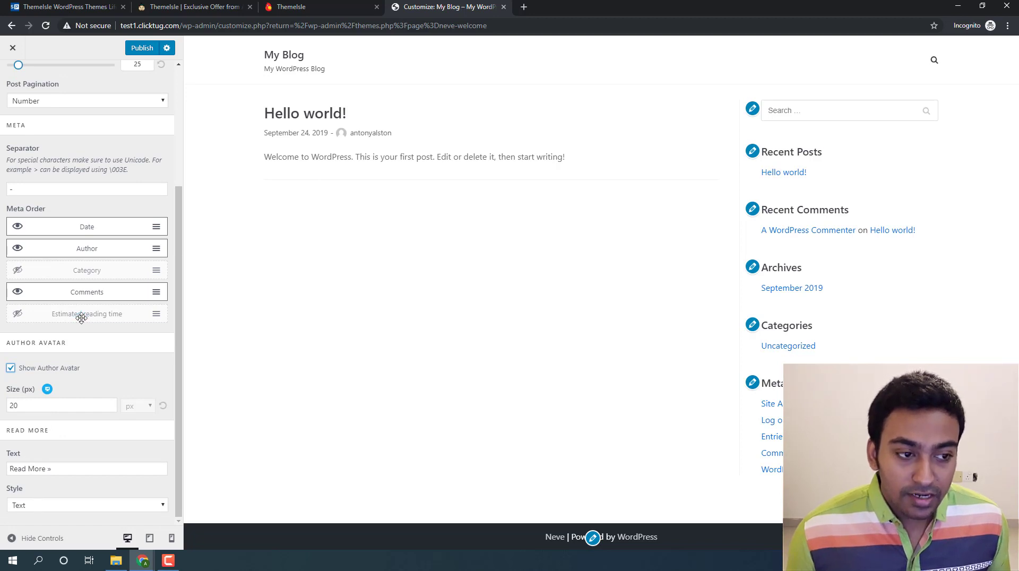
{"action": "scroll", "coordinate": [85, 321], "scroll_direction": "up", "scroll_amount": 3}
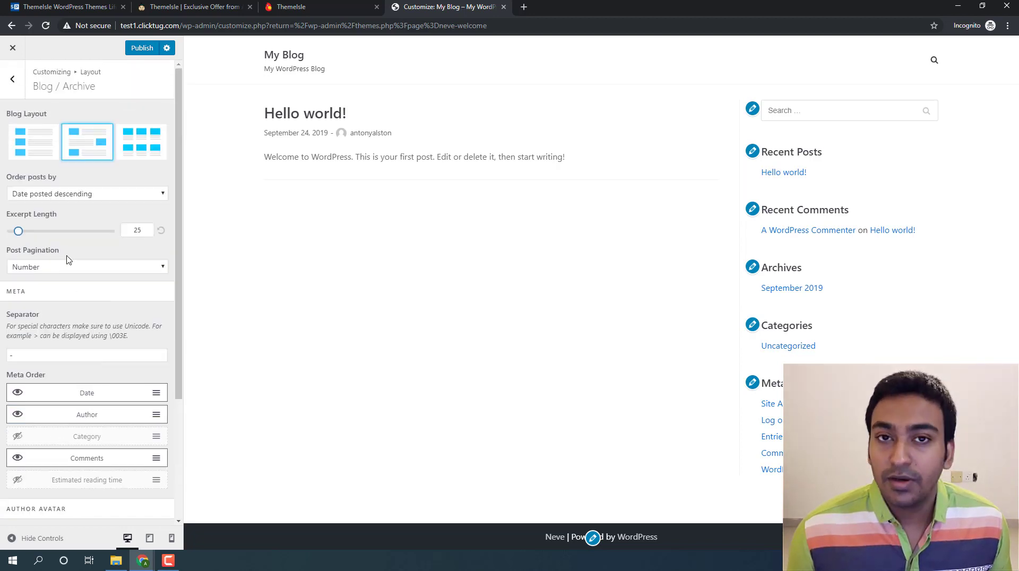
Step: Open the Single Post layout settings and make the sharing icons visible on single posts
{"action": "left_click", "coordinate": [13, 82]}
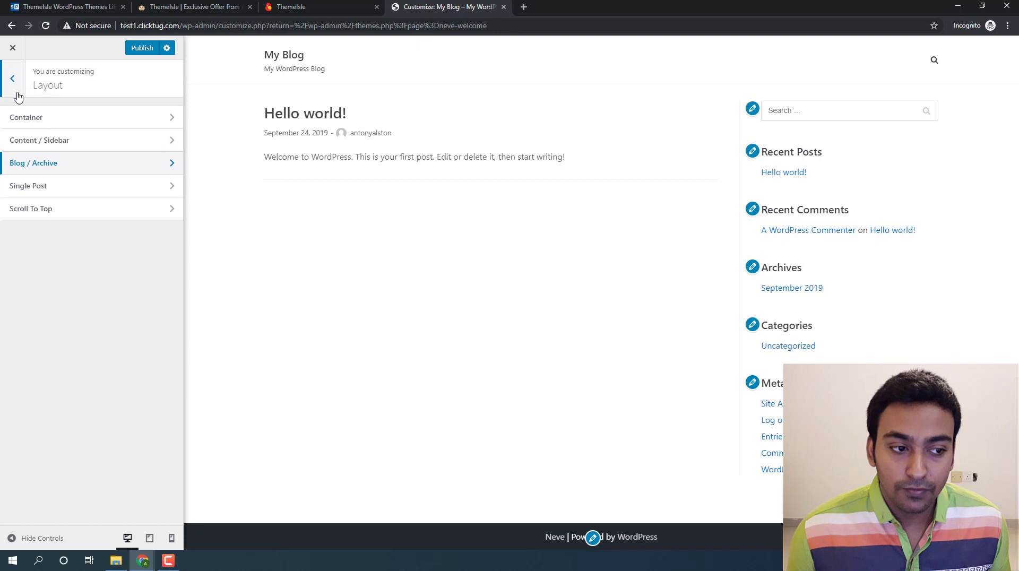
{"action": "left_click", "coordinate": [37, 192]}
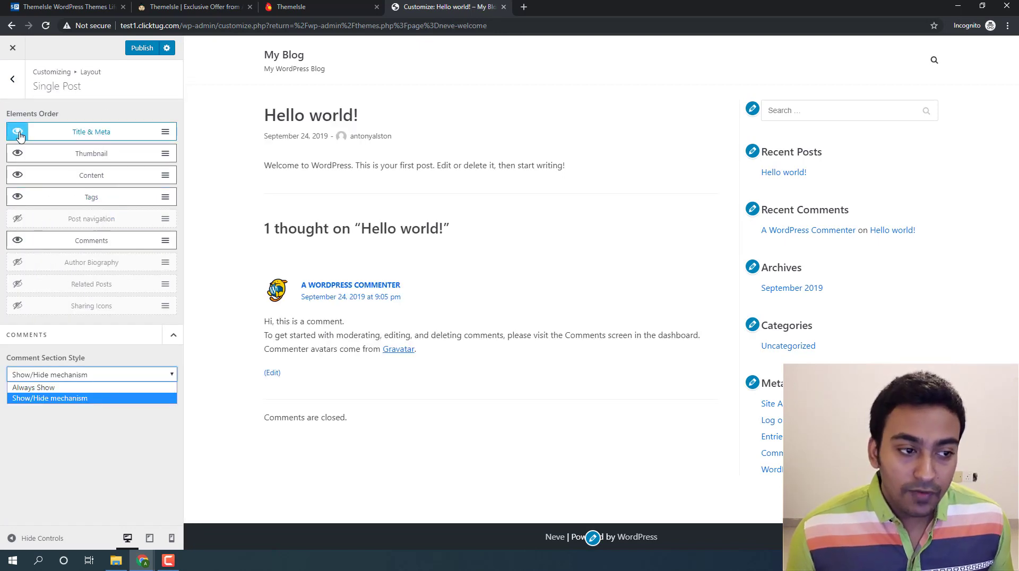
{"action": "left_click", "coordinate": [18, 307]}
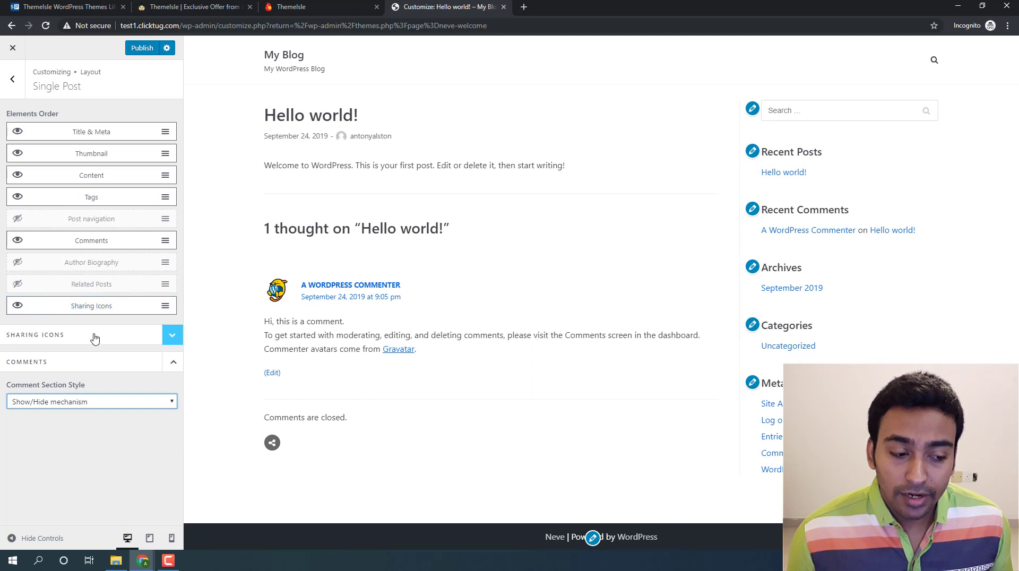
Step: Add a new item to the sharing icons and expand its title and social network options
{"action": "left_click", "coordinate": [93, 336]}
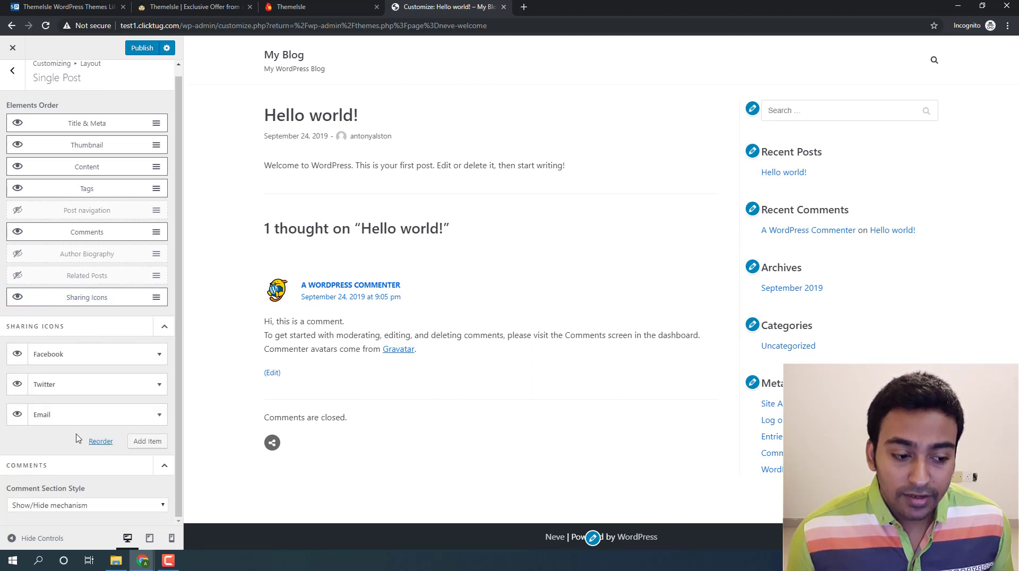
{"action": "left_click", "coordinate": [144, 441]}
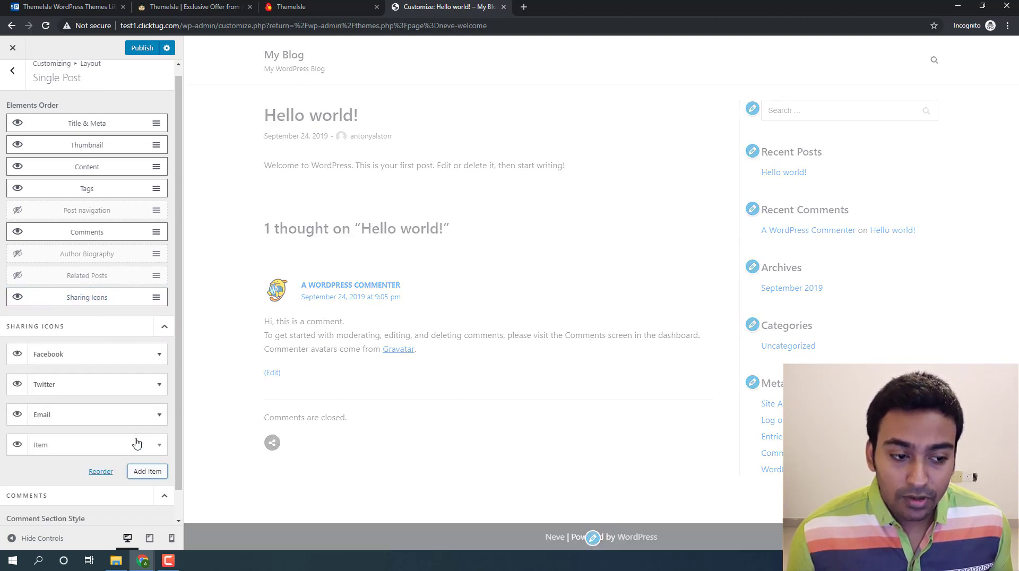
{"action": "left_click", "coordinate": [105, 451]}
{"action": "scroll", "coordinate": [84, 376], "scroll_direction": "down", "scroll_amount": 3}
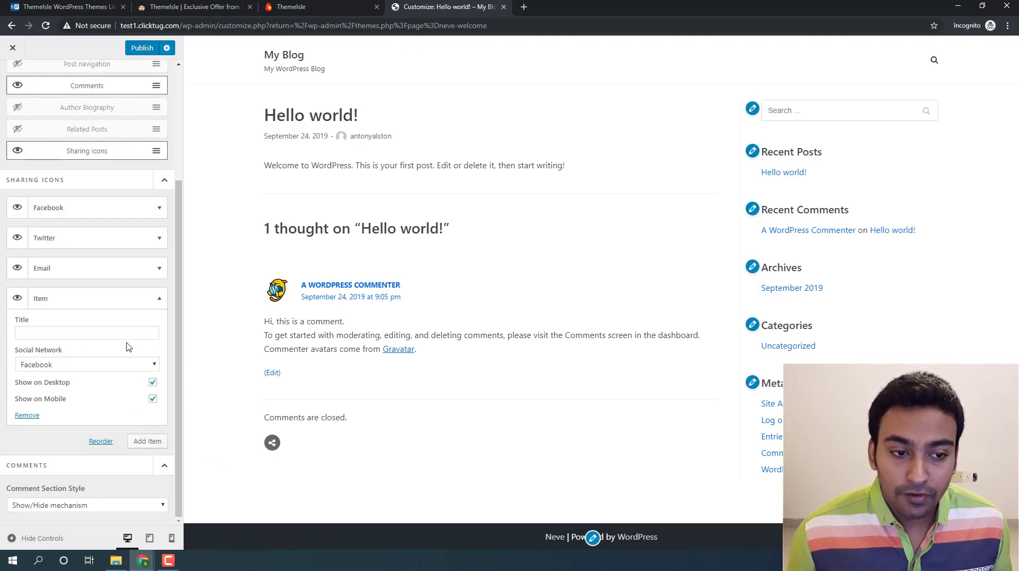
Step: Make the author biography visible in the single post elements
{"action": "scroll", "coordinate": [92, 301], "scroll_direction": "up", "scroll_amount": 1}
{"action": "scroll", "coordinate": [93, 301], "scroll_direction": "up", "scroll_amount": 2}
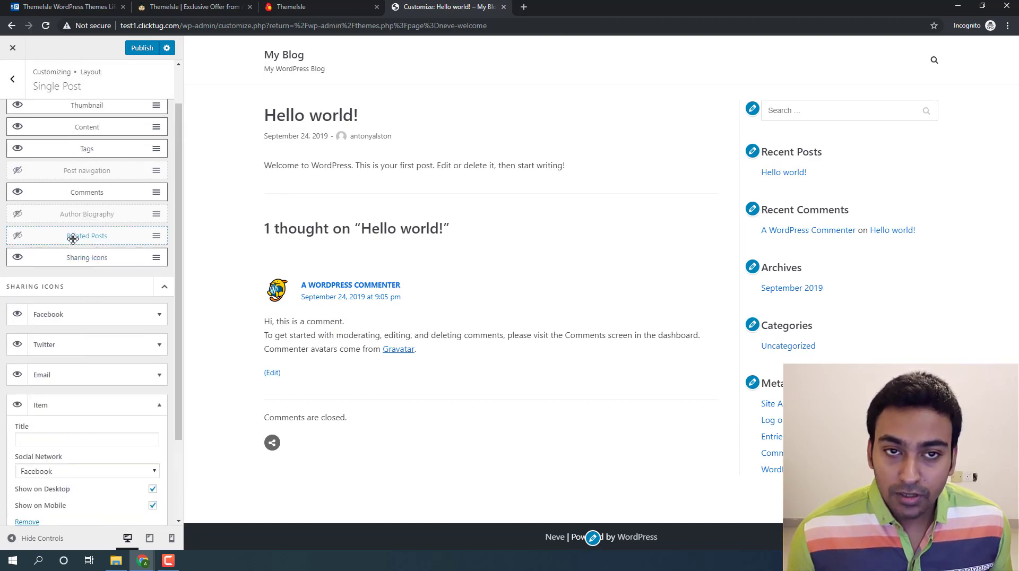
{"action": "left_click", "coordinate": [20, 214]}
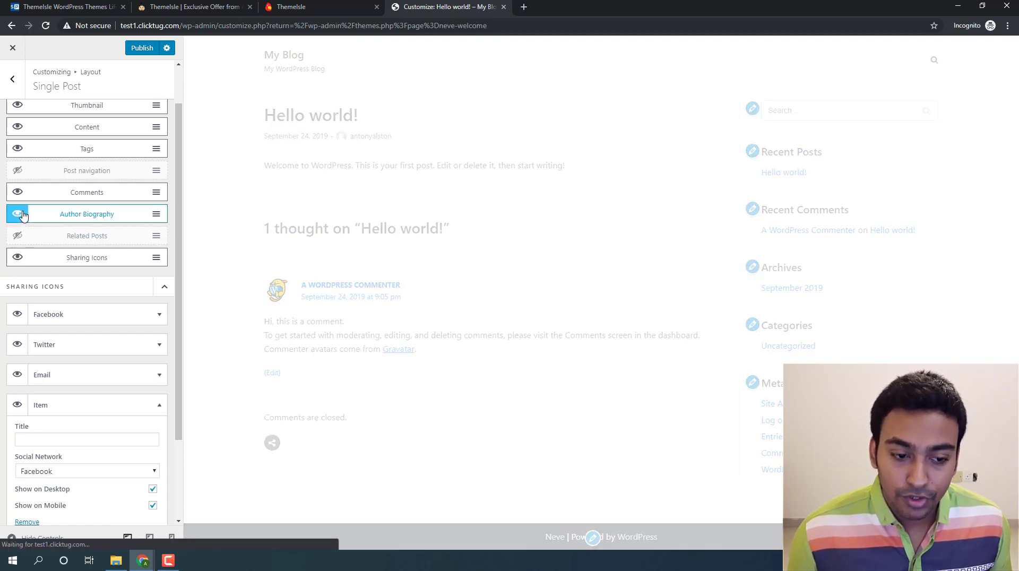
{"action": "scroll", "coordinate": [21, 213], "scroll_direction": "up", "scroll_amount": 1}
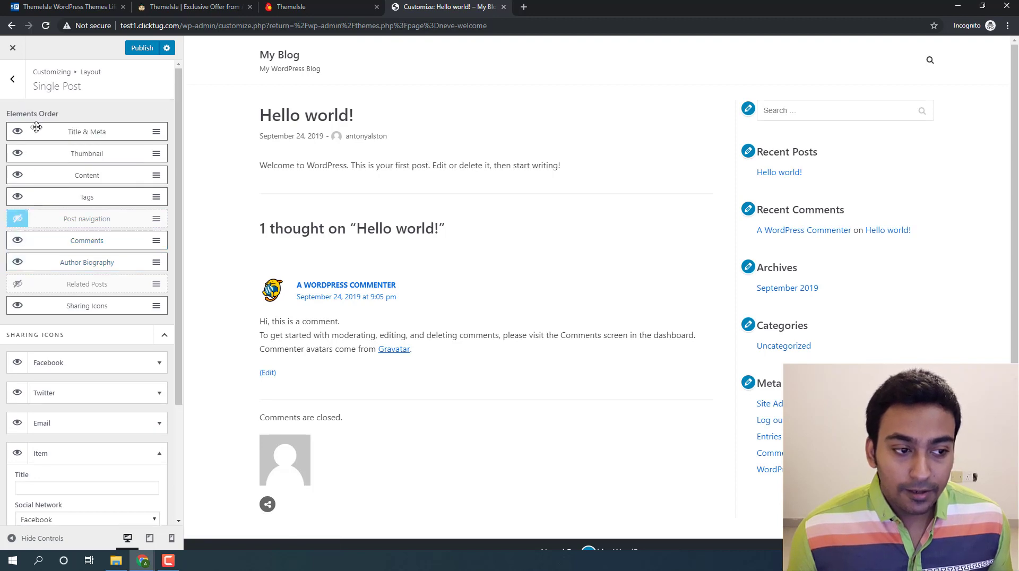
Step: Open the Scroll To Top layout settings and examine the side, offset and style options
{"action": "left_click", "coordinate": [23, 90]}
{"action": "left_click", "coordinate": [25, 208]}
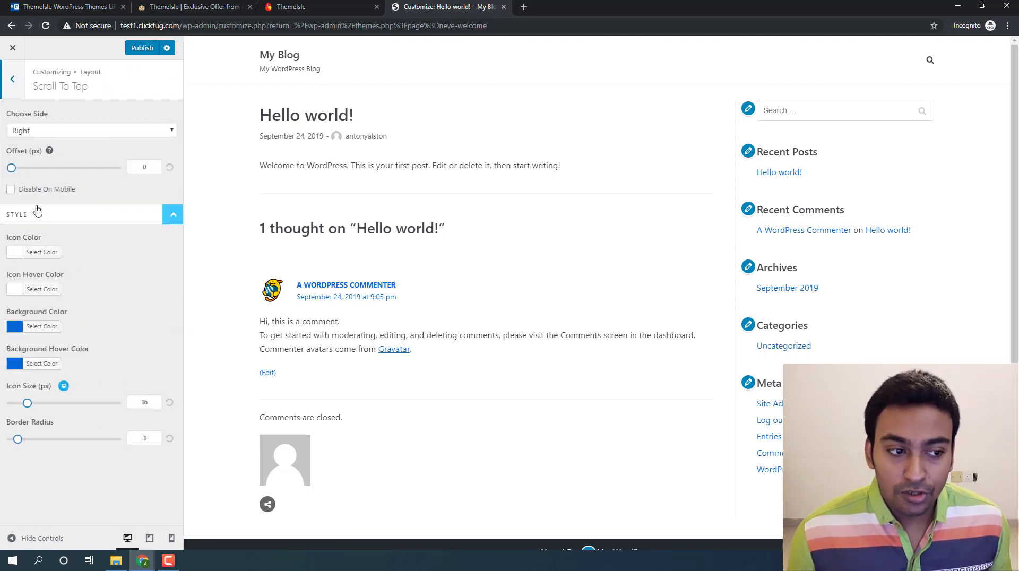
{"action": "scroll", "coordinate": [229, 253], "scroll_direction": "down", "scroll_amount": 2}
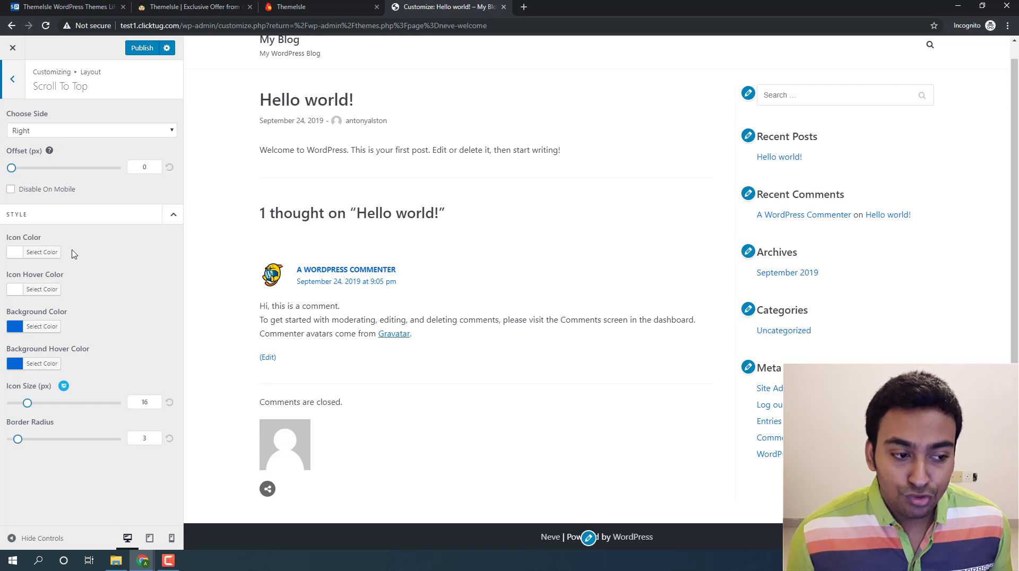
Step: Open the Header builder, check its mobile layout and return to the desktop layout
{"action": "left_click", "coordinate": [17, 83]}
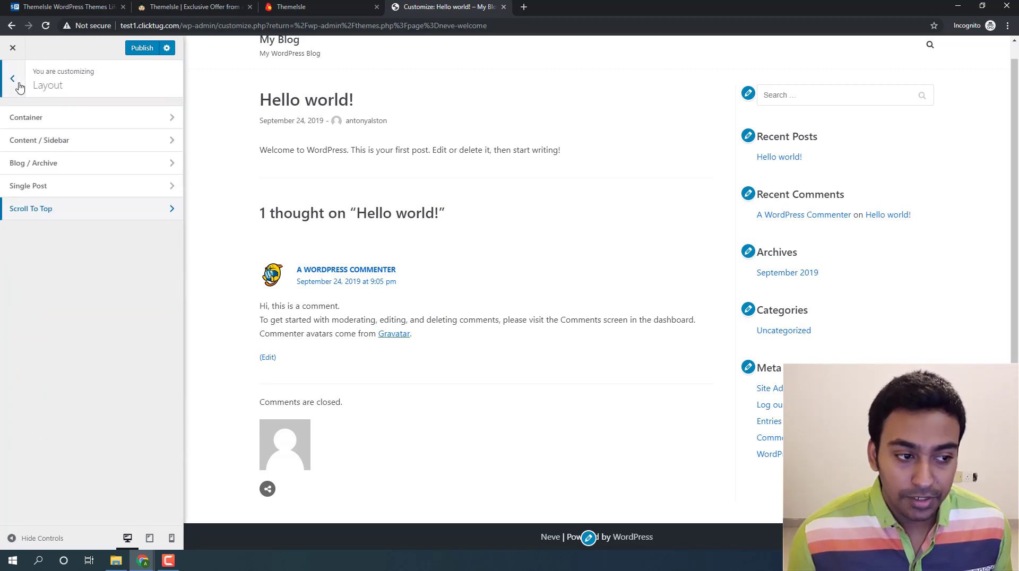
{"action": "left_click", "coordinate": [16, 81]}
{"action": "left_click", "coordinate": [45, 185]}
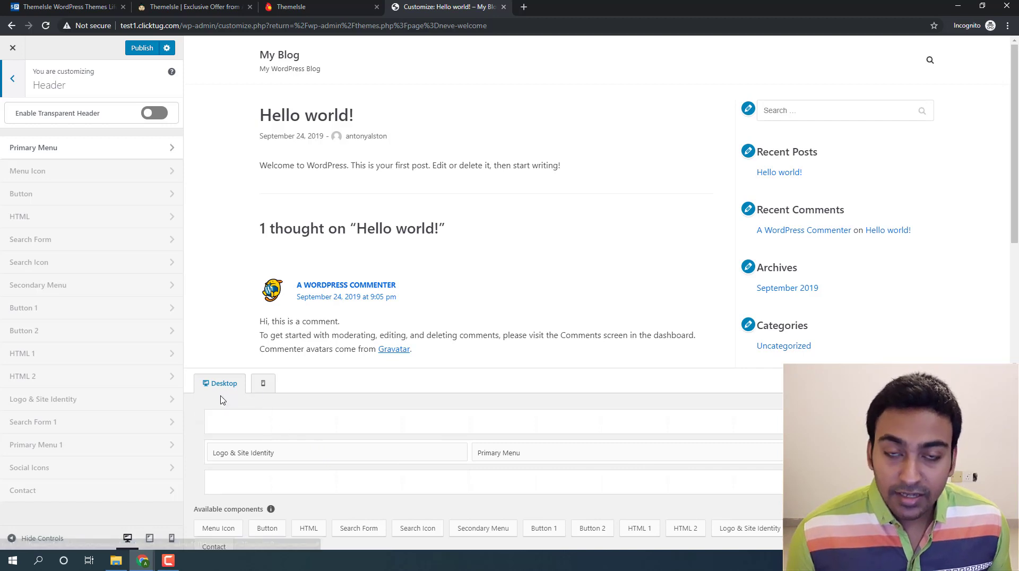
{"action": "left_click", "coordinate": [264, 387]}
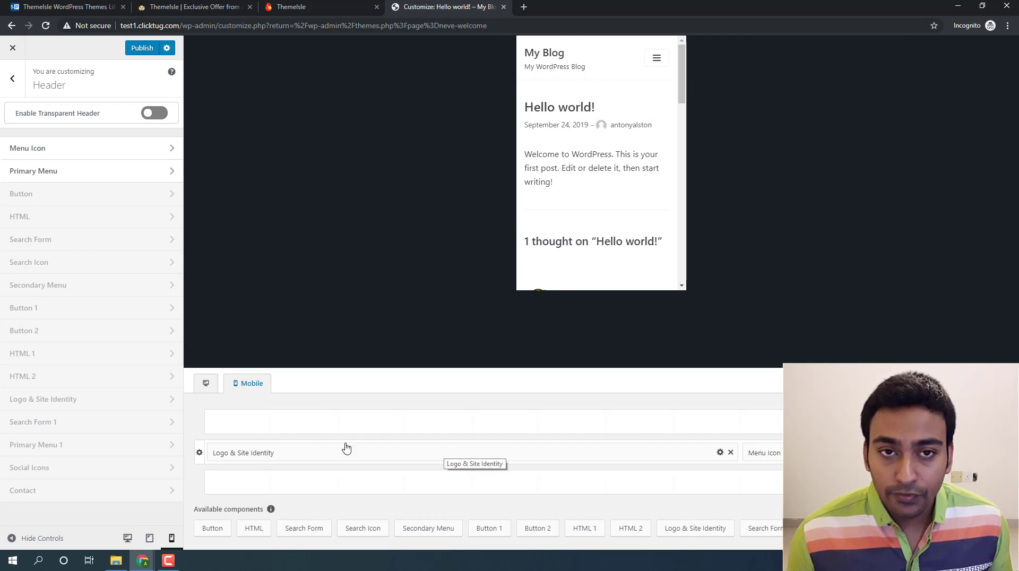
{"action": "left_click", "coordinate": [207, 385]}
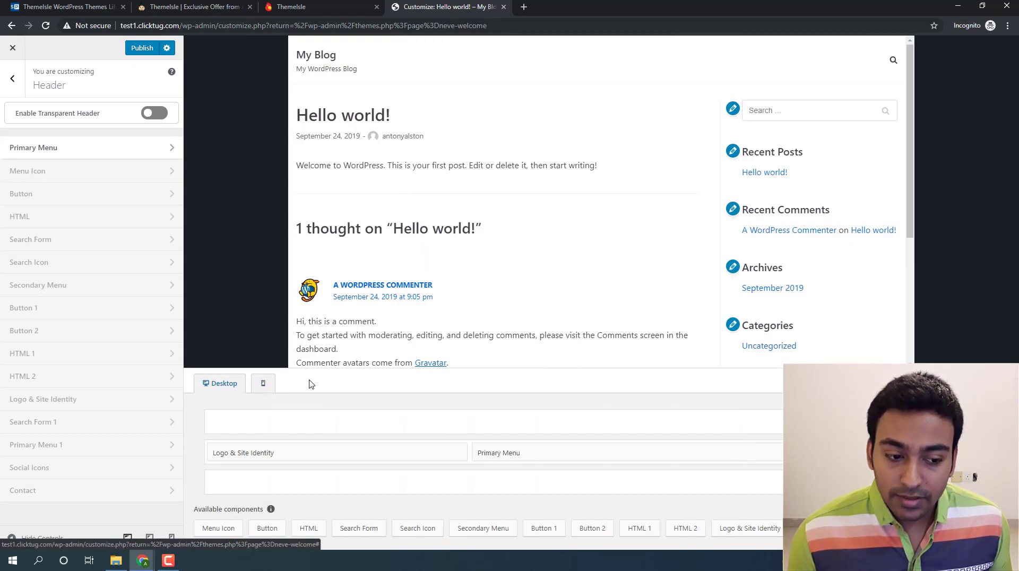
Step: Add the Search Form component to the header's top row and place it at the row's right end
{"action": "scroll", "coordinate": [339, 426], "scroll_direction": "up", "scroll_amount": 1}
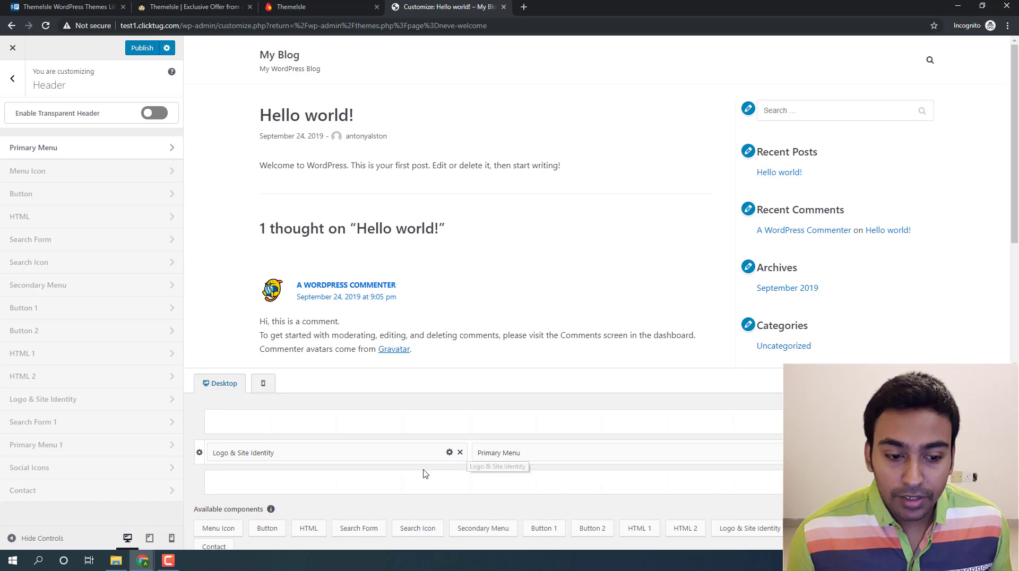
{"action": "scroll", "coordinate": [388, 468], "scroll_direction": "down", "scroll_amount": 1}
{"action": "left_click_drag", "start_coordinate": [366, 511], "coordinate": [504, 421]}
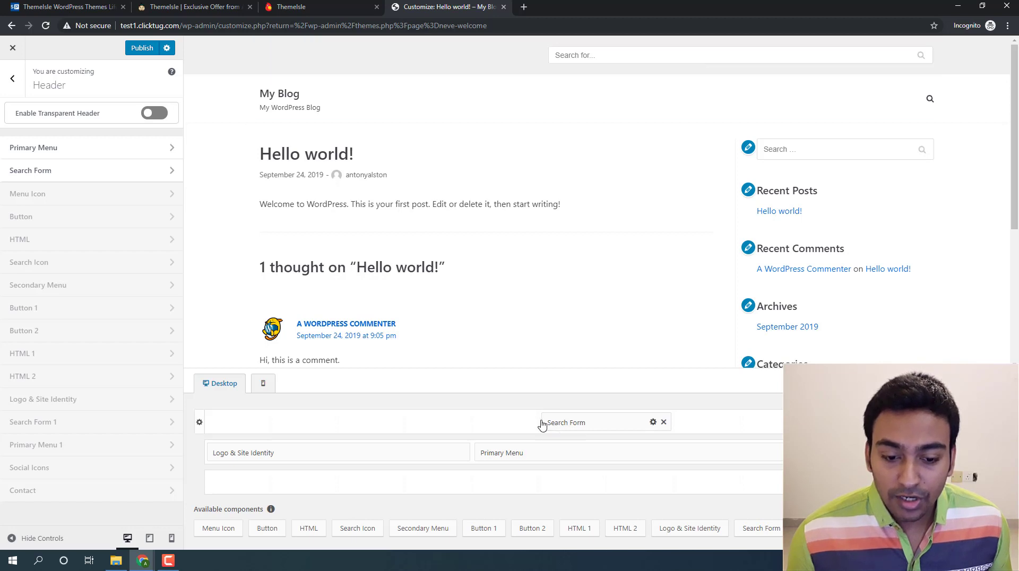
{"action": "left_click_drag", "start_coordinate": [542, 420], "coordinate": [582, 415]}
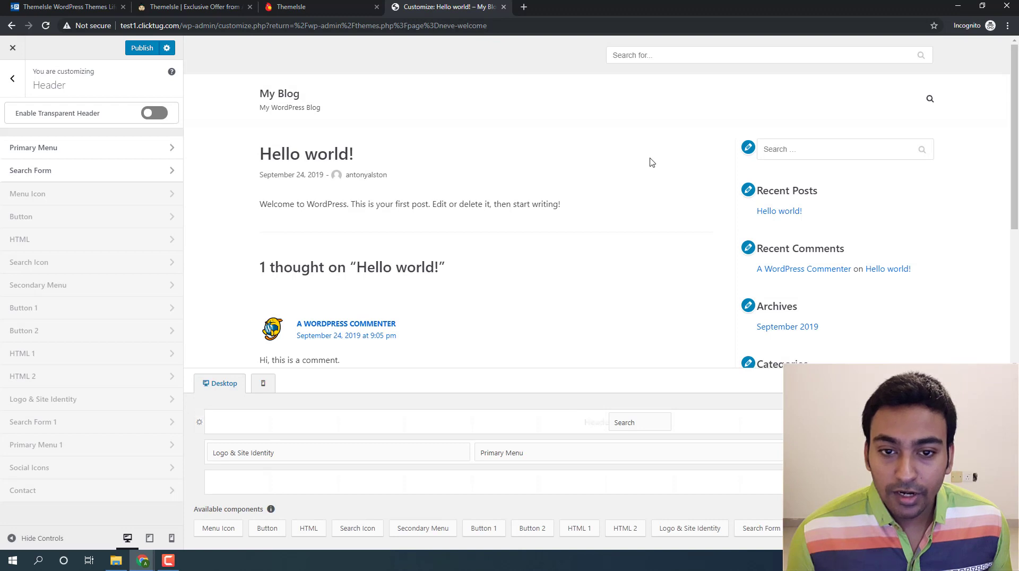
{"action": "left_click_drag", "start_coordinate": [645, 427], "coordinate": [850, 426]}
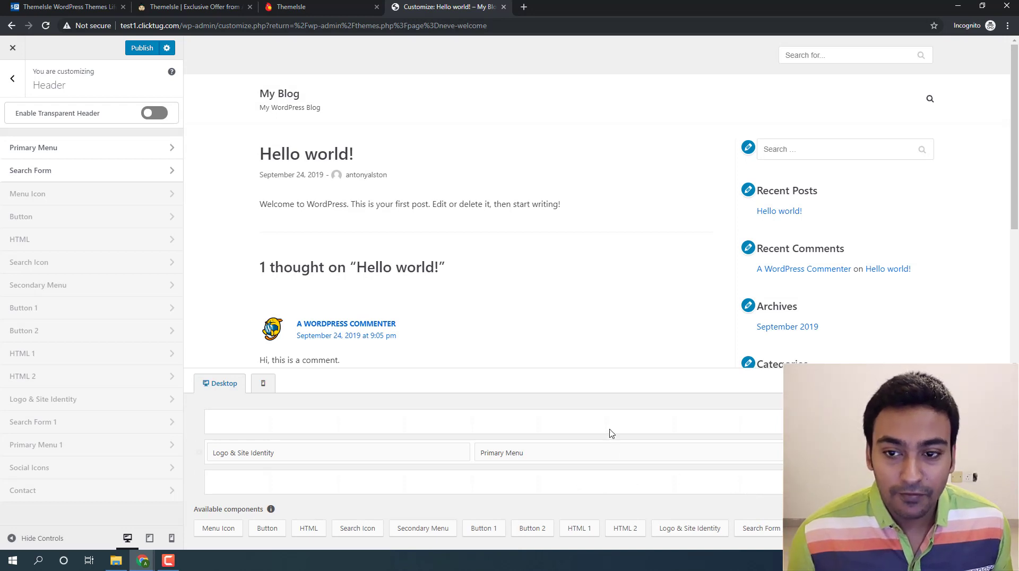
Step: Try the Menu Icon component in the header's top row, remove it and place the Button component in that row, left of the search form
{"action": "left_click", "coordinate": [218, 528]}
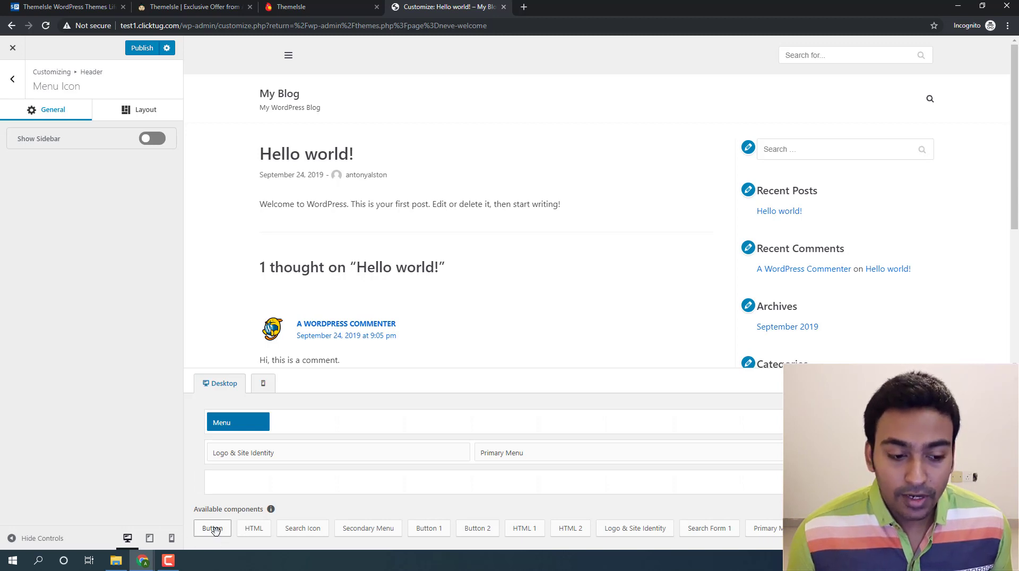
{"action": "left_click", "coordinate": [262, 423]}
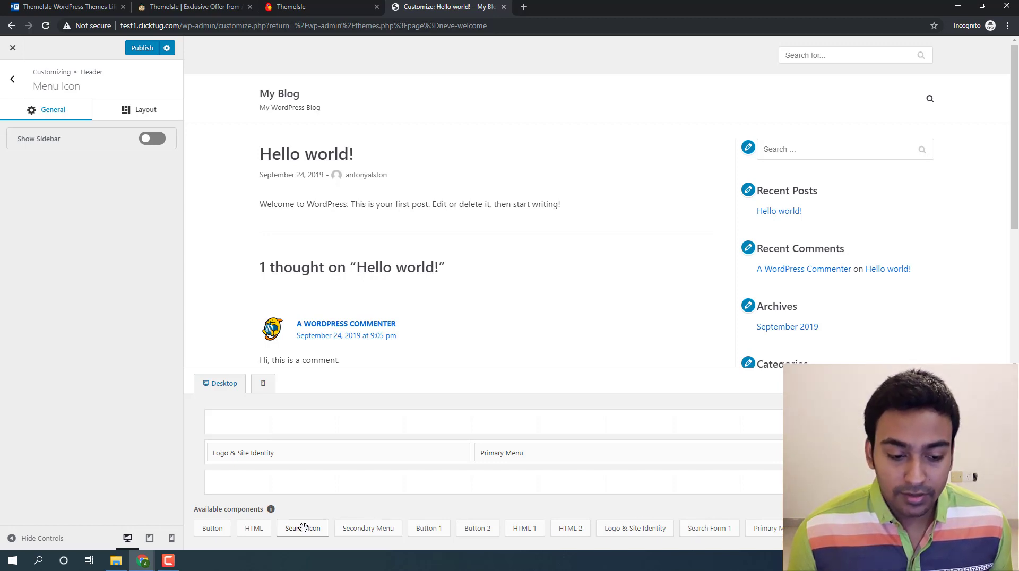
{"action": "left_click_drag", "start_coordinate": [215, 529], "coordinate": [496, 494]}
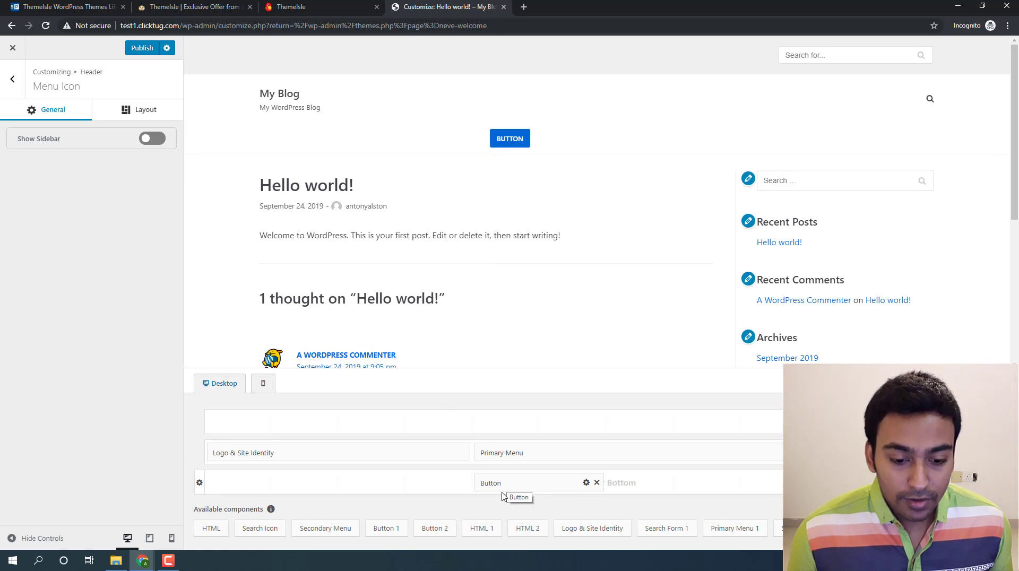
{"action": "left_click_drag", "start_coordinate": [506, 487], "coordinate": [534, 431]}
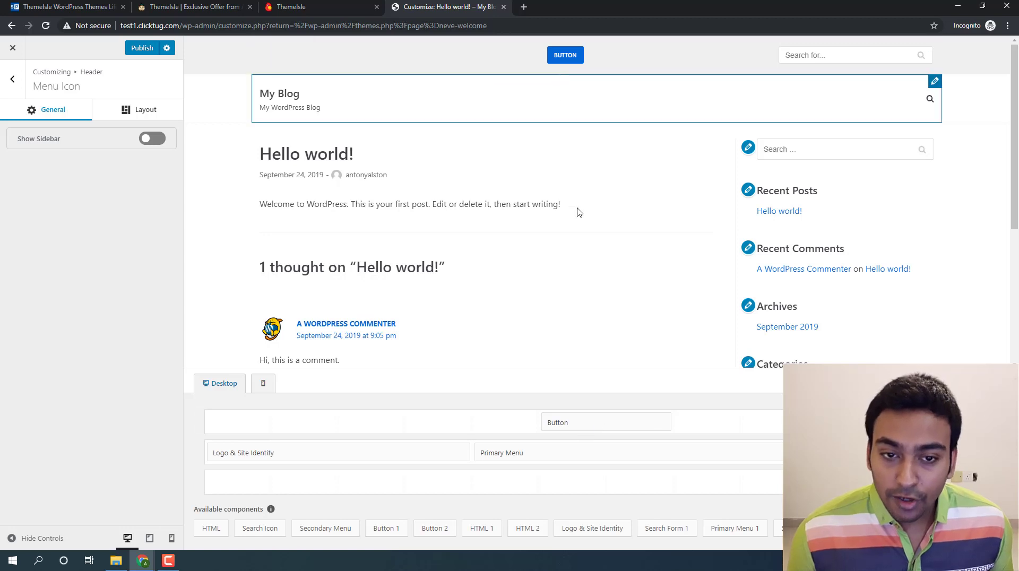
Step: Move the Button component to the left end of the header's top row and return to the desktop Header settings with the sidebar preview closed
{"action": "left_click_drag", "start_coordinate": [603, 421], "coordinate": [270, 423]}
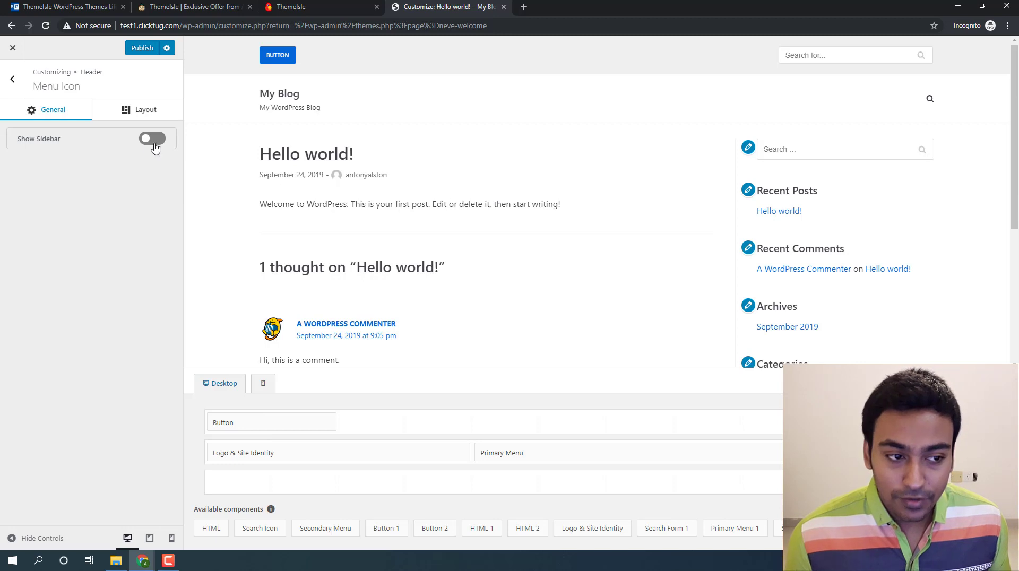
{"action": "left_click", "coordinate": [12, 80]}
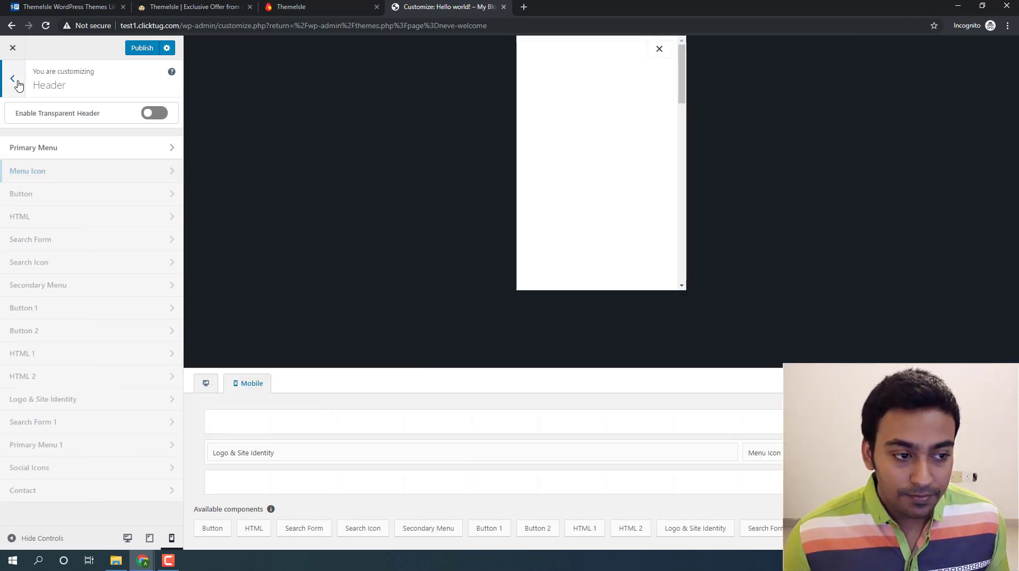
{"action": "left_click", "coordinate": [14, 79]}
{"action": "left_click", "coordinate": [62, 186]}
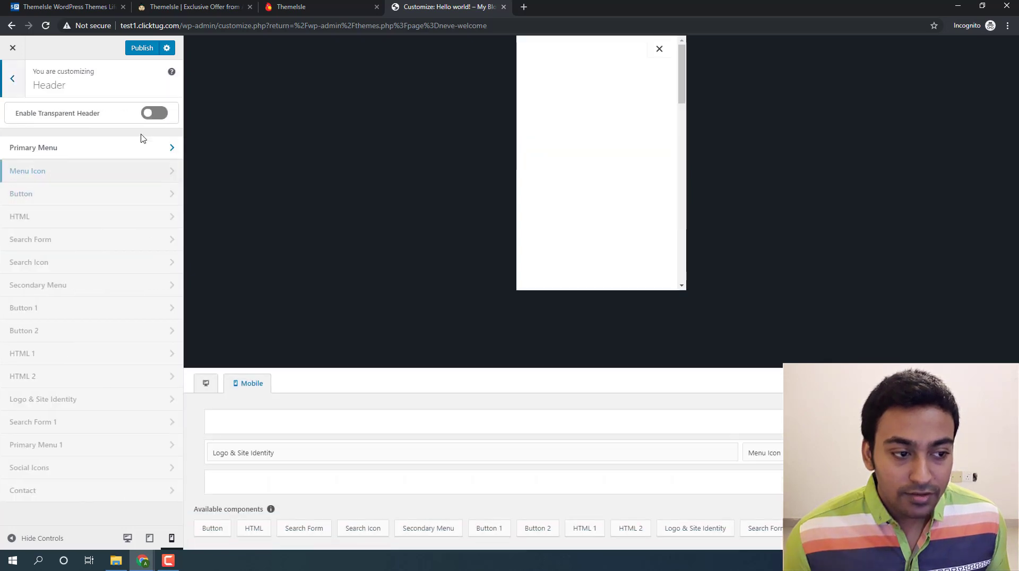
{"action": "left_click", "coordinate": [215, 382]}
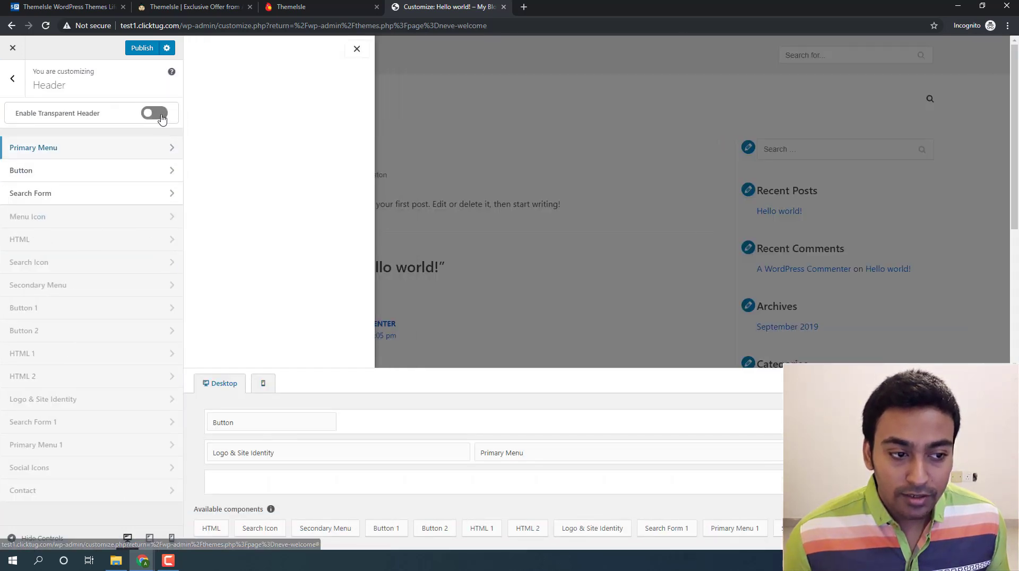
{"action": "left_click", "coordinate": [356, 48]}
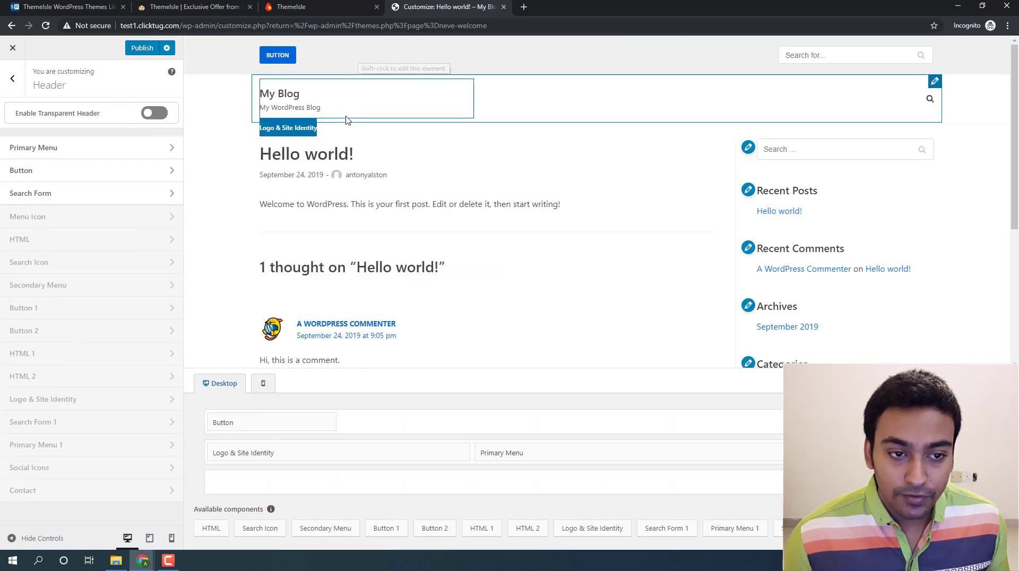
Step: Try the transparent header option, turn it off again and leave the Header settings
{"action": "left_click", "coordinate": [152, 114]}
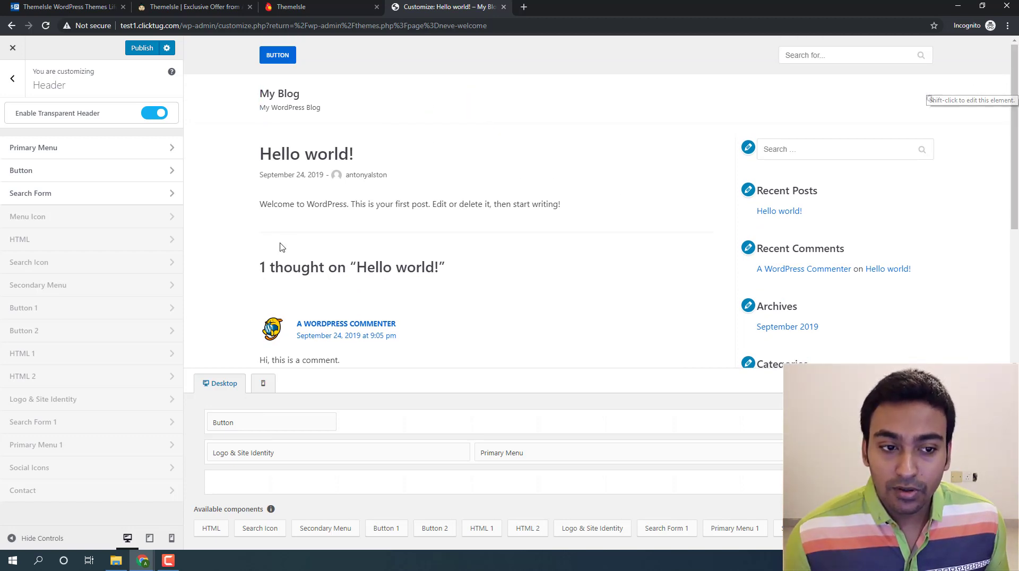
{"action": "left_click", "coordinate": [151, 119]}
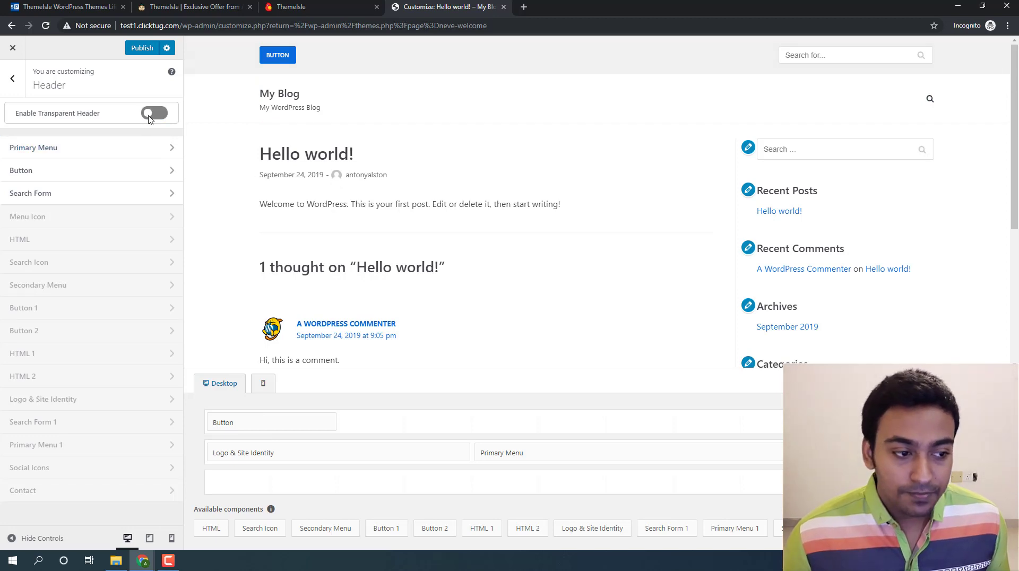
{"action": "left_click", "coordinate": [10, 82]}
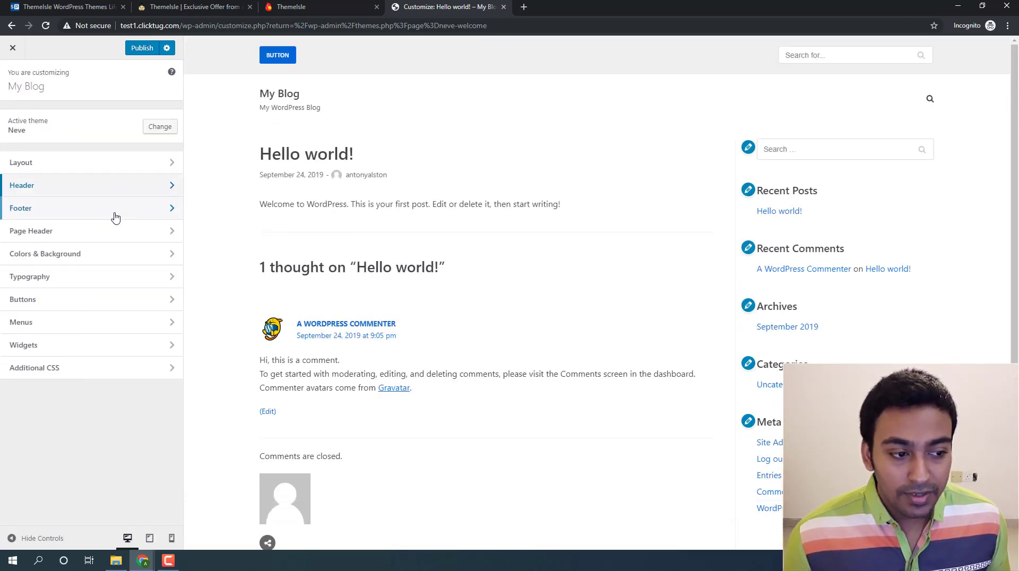
Step: Examine the footer's Copyright content and layout settings and its Footer One component
{"action": "left_click", "coordinate": [116, 218]}
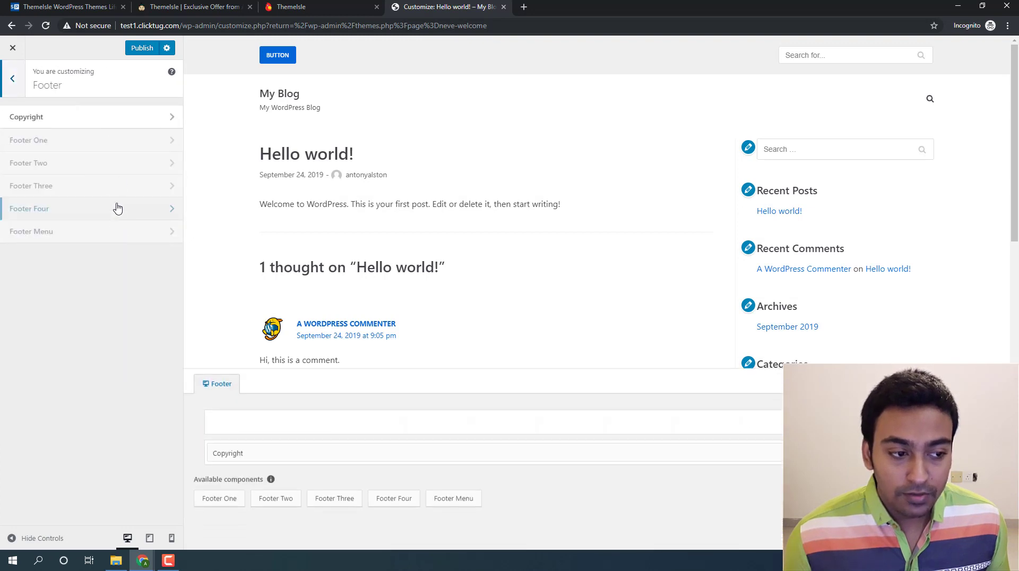
{"action": "left_click", "coordinate": [124, 123]}
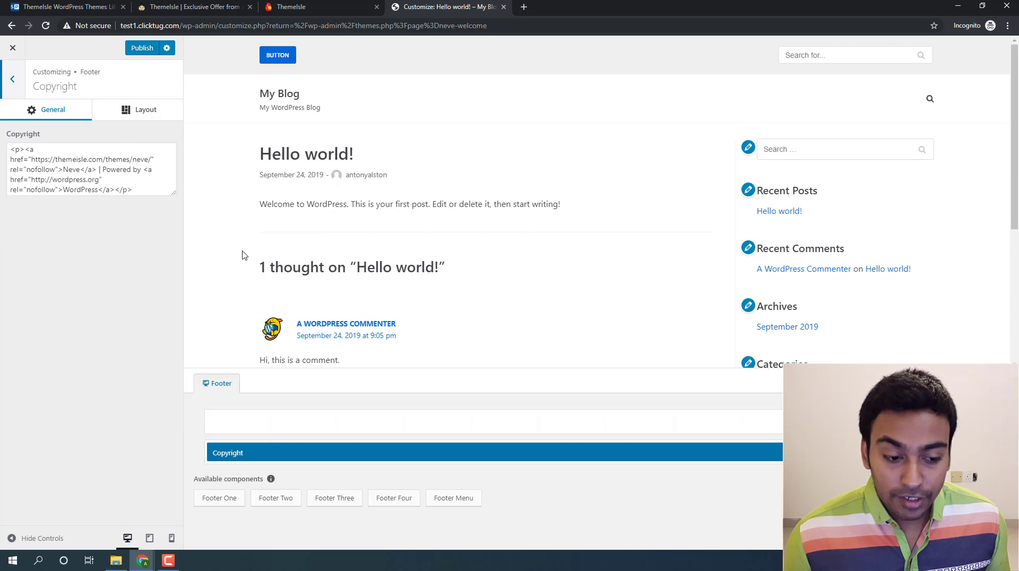
{"action": "scroll", "coordinate": [473, 337], "scroll_direction": "down", "scroll_amount": 10}
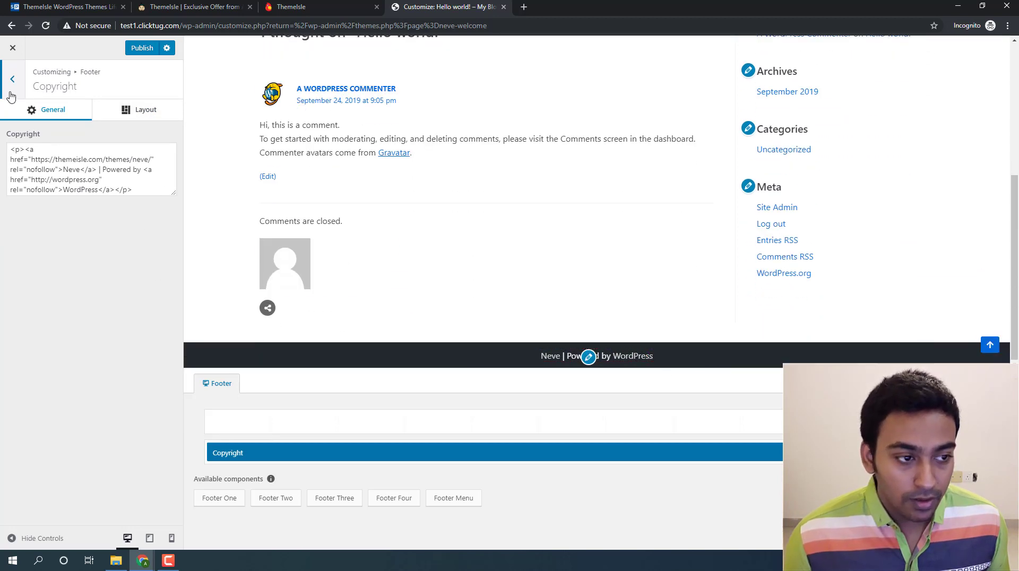
{"action": "left_click", "coordinate": [128, 109]}
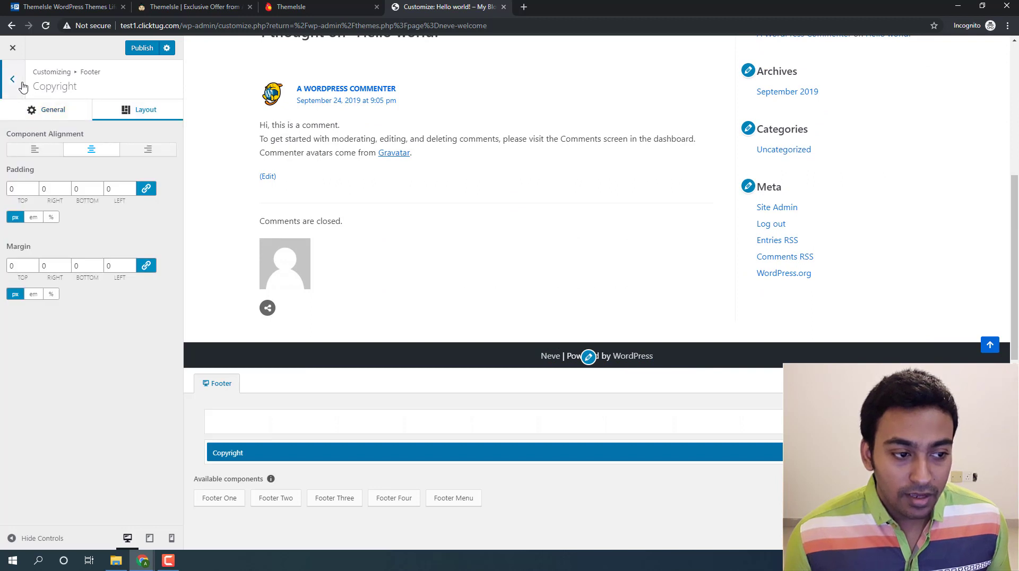
{"action": "left_click", "coordinate": [19, 79]}
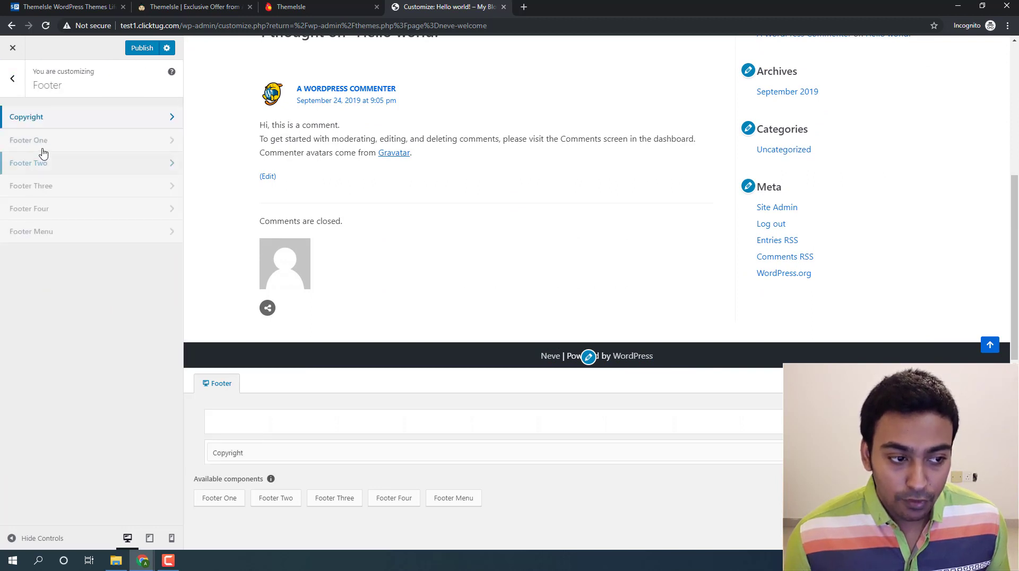
{"action": "left_click", "coordinate": [43, 151]}
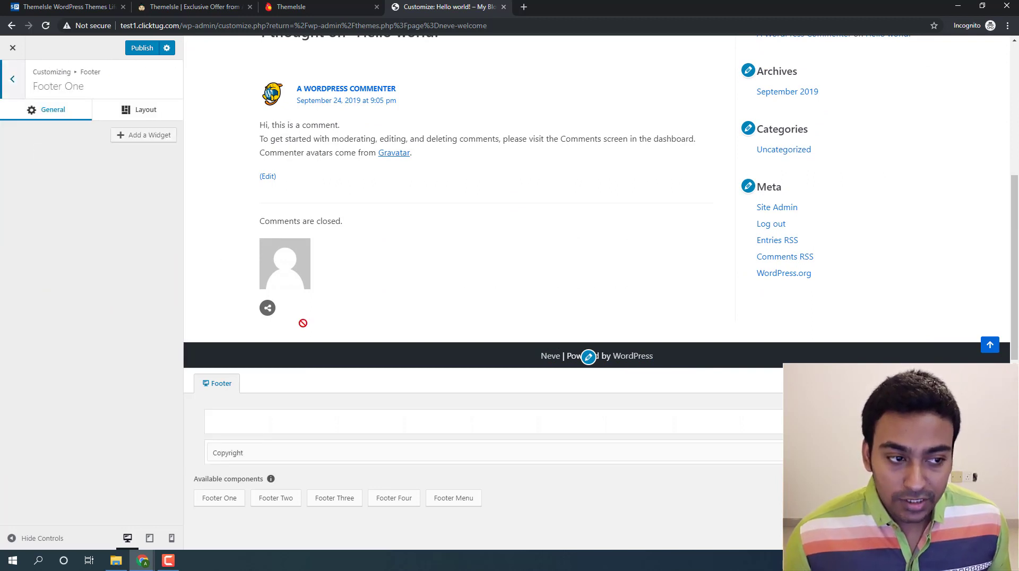
{"action": "left_click", "coordinate": [18, 94]}
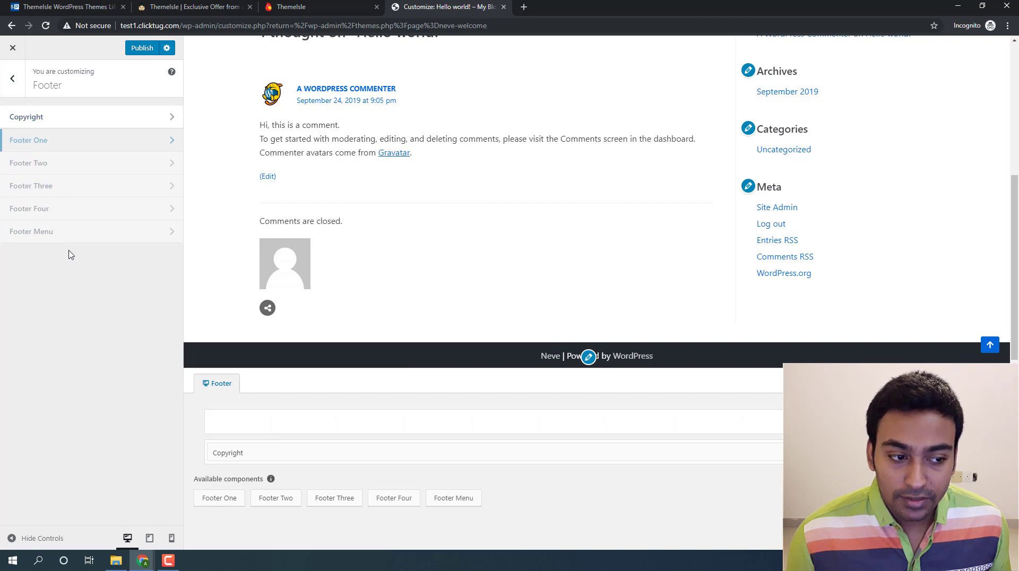
Step: Examine the Colors & Background settings for link, text and background colors and the background image
{"action": "left_click", "coordinate": [12, 80]}
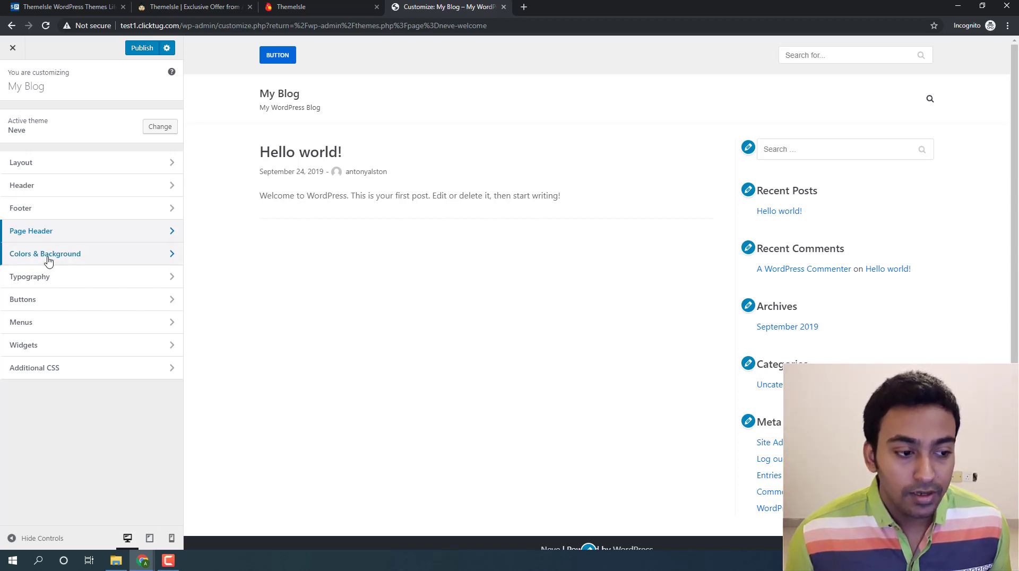
{"action": "left_click", "coordinate": [43, 264]}
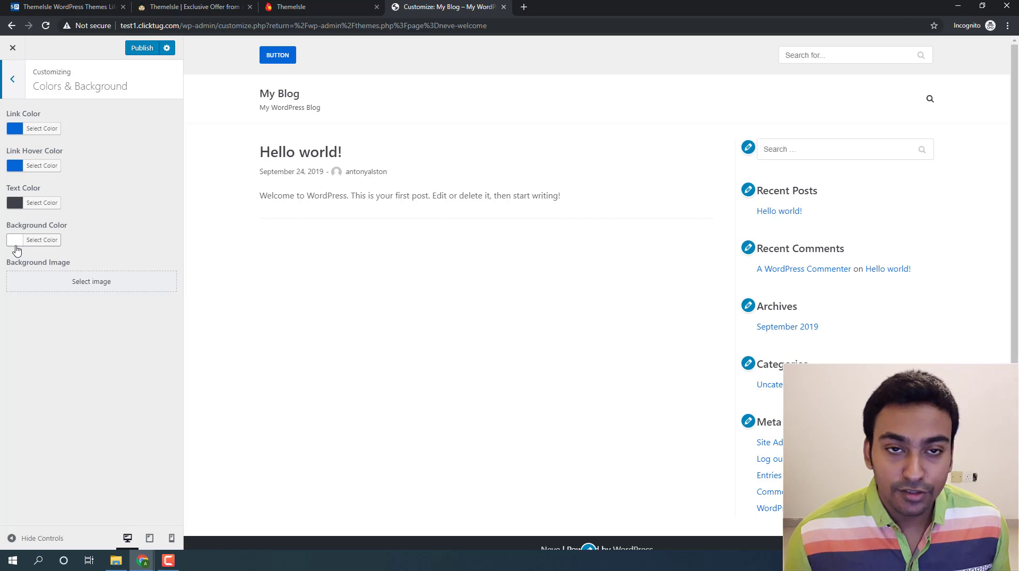
{"action": "left_click", "coordinate": [11, 82]}
Step: Set the general typography font size to 18 px
{"action": "left_click", "coordinate": [61, 280]}
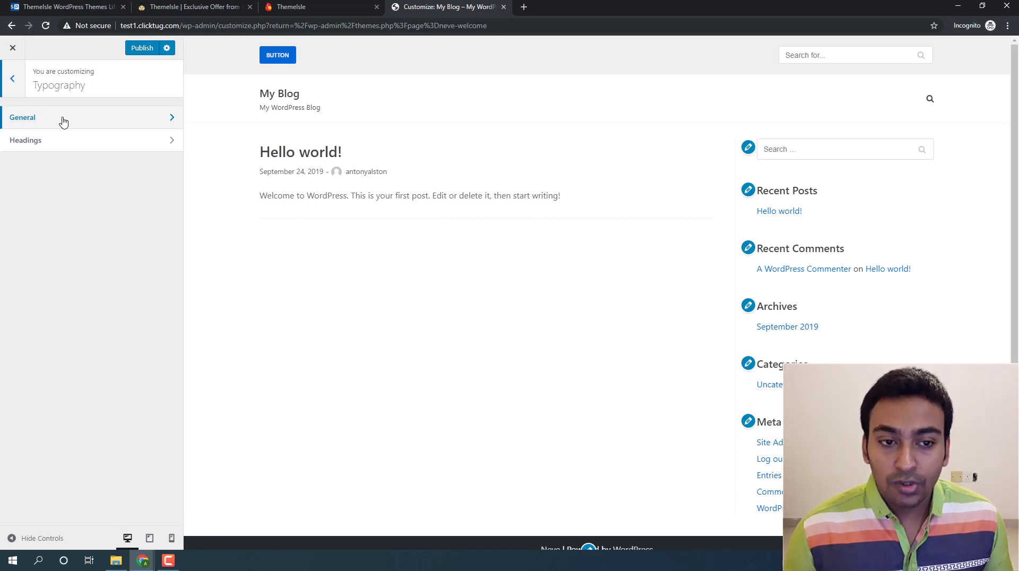
{"action": "left_click", "coordinate": [103, 128]}
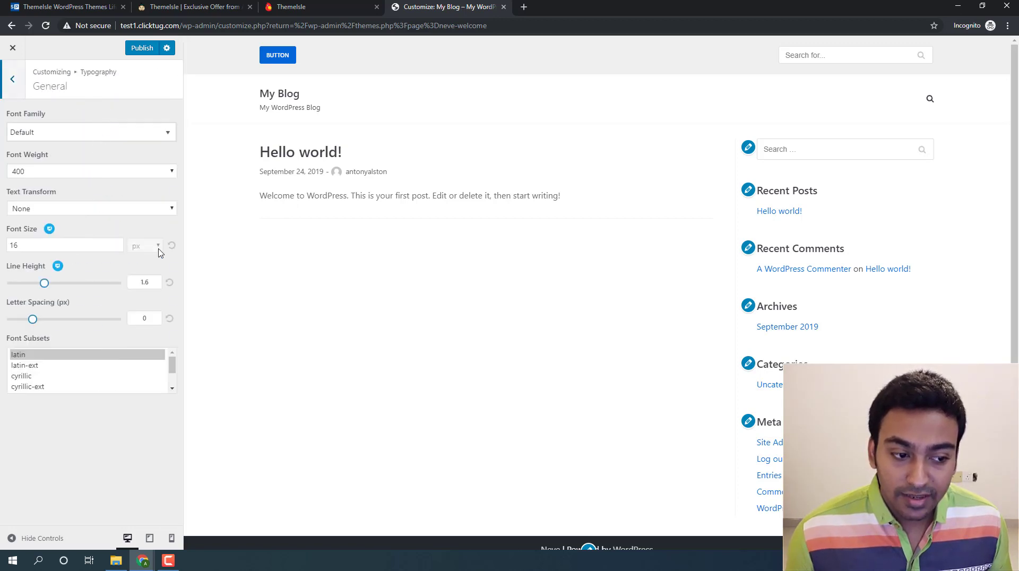
{"action": "left_click", "coordinate": [99, 246]}
{"action": "left_click", "coordinate": [116, 243]}
{"action": "left_click", "coordinate": [116, 243]}
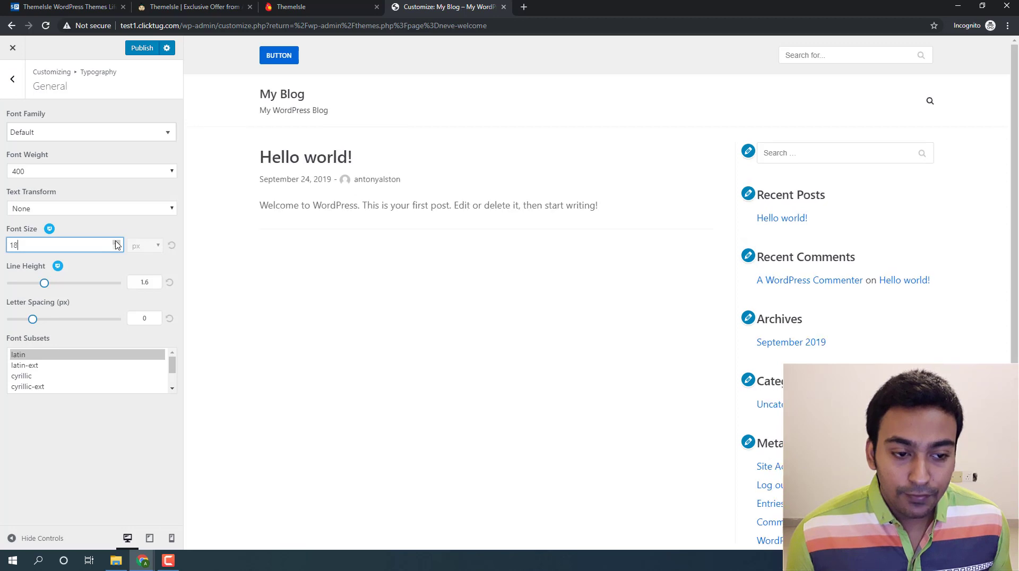
{"action": "left_click", "coordinate": [12, 79]}
Step: Examine the Headings typography settings, including font sizes and line heights from H1 to H6
{"action": "left_click", "coordinate": [24, 138]}
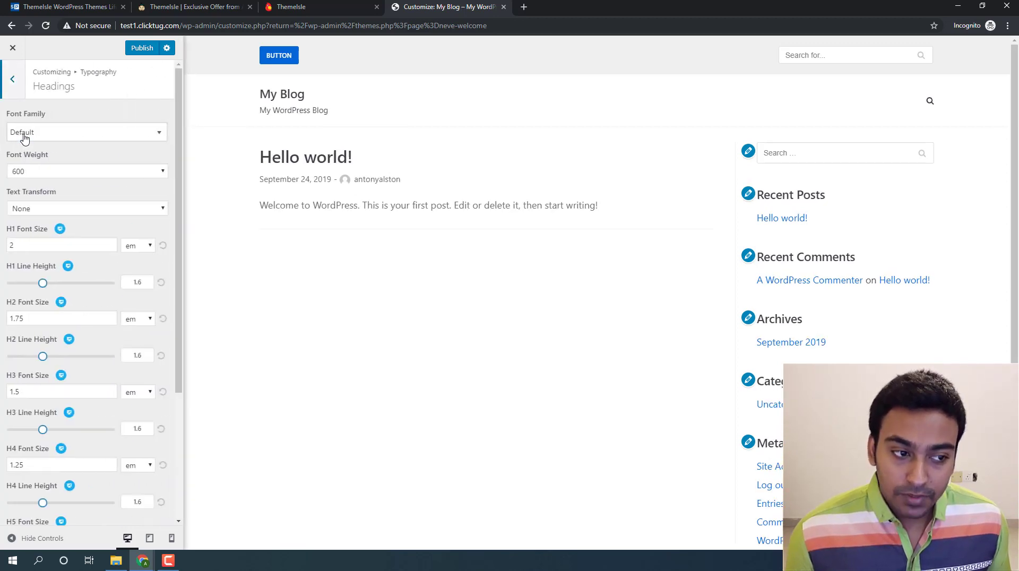
{"action": "scroll", "coordinate": [77, 179], "scroll_direction": "down", "scroll_amount": 1}
{"action": "scroll", "coordinate": [77, 179], "scroll_direction": "down", "scroll_amount": 3}
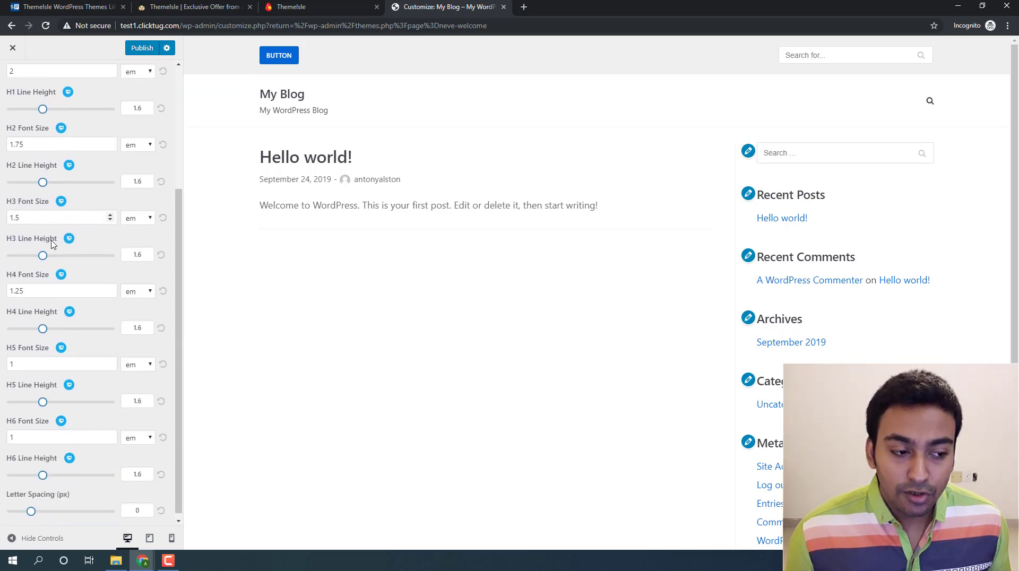
{"action": "scroll", "coordinate": [69, 425], "scroll_direction": "up", "scroll_amount": 5}
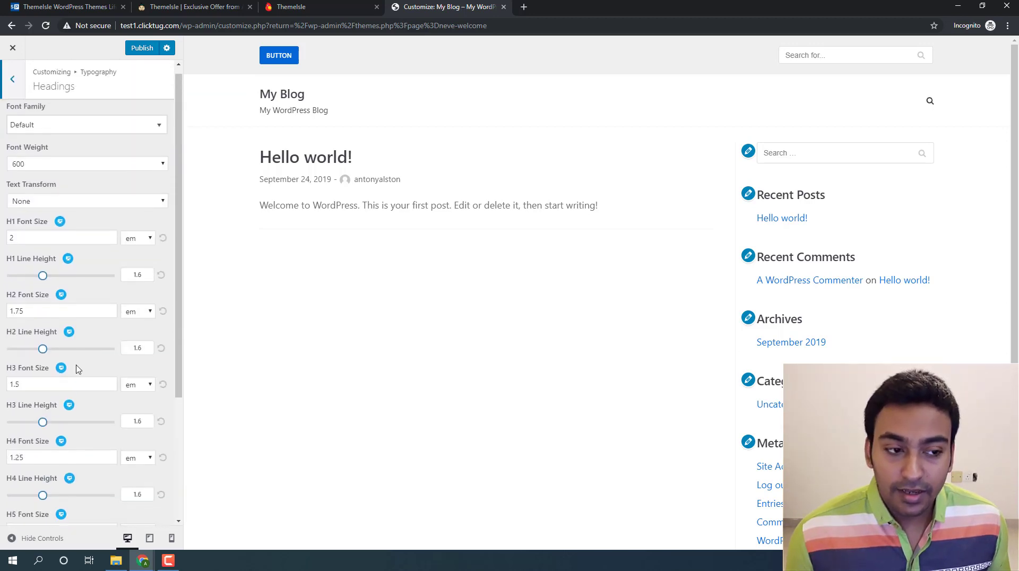
{"action": "left_click", "coordinate": [14, 83]}
{"action": "left_click", "coordinate": [14, 82]}
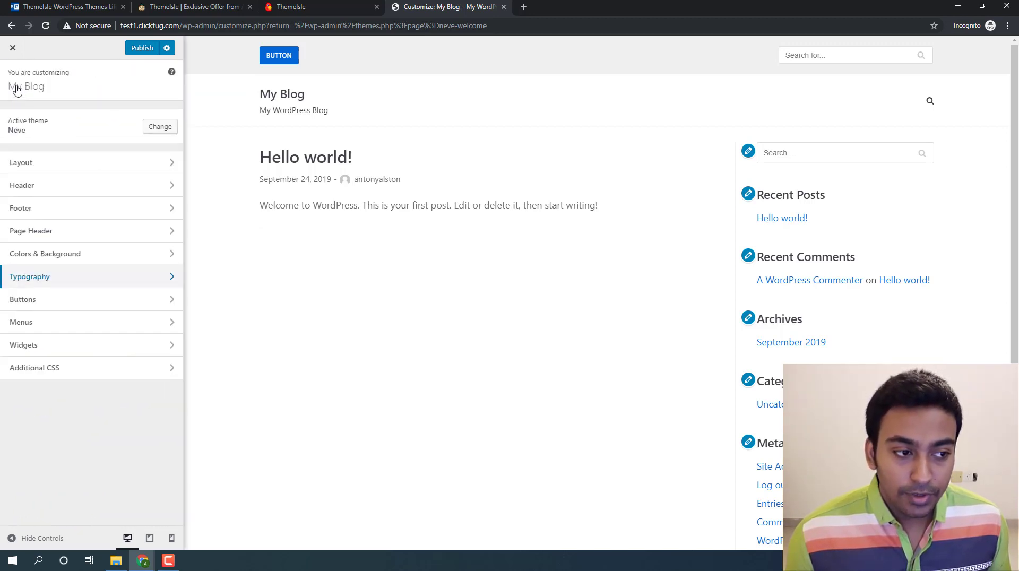
Step: Examine the primary button style settings and open the Additional CSS editor
{"action": "left_click", "coordinate": [88, 301]}
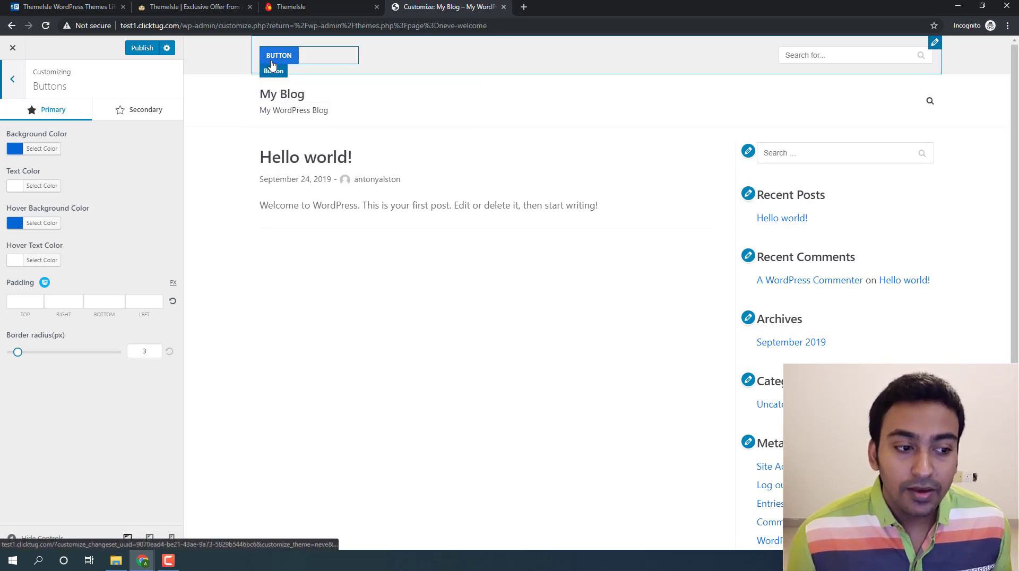
{"action": "left_click", "coordinate": [16, 80]}
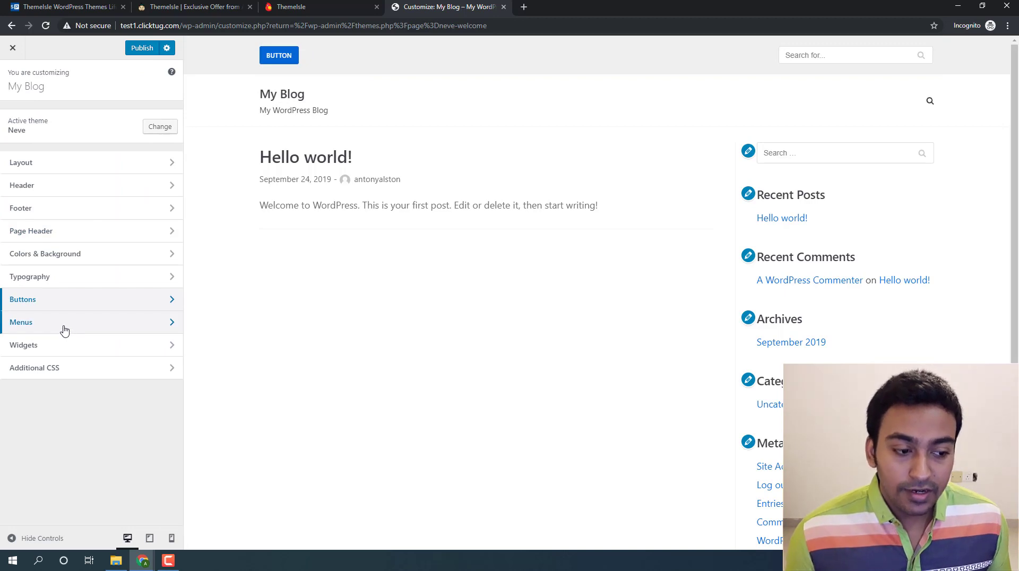
{"action": "left_click", "coordinate": [58, 368]}
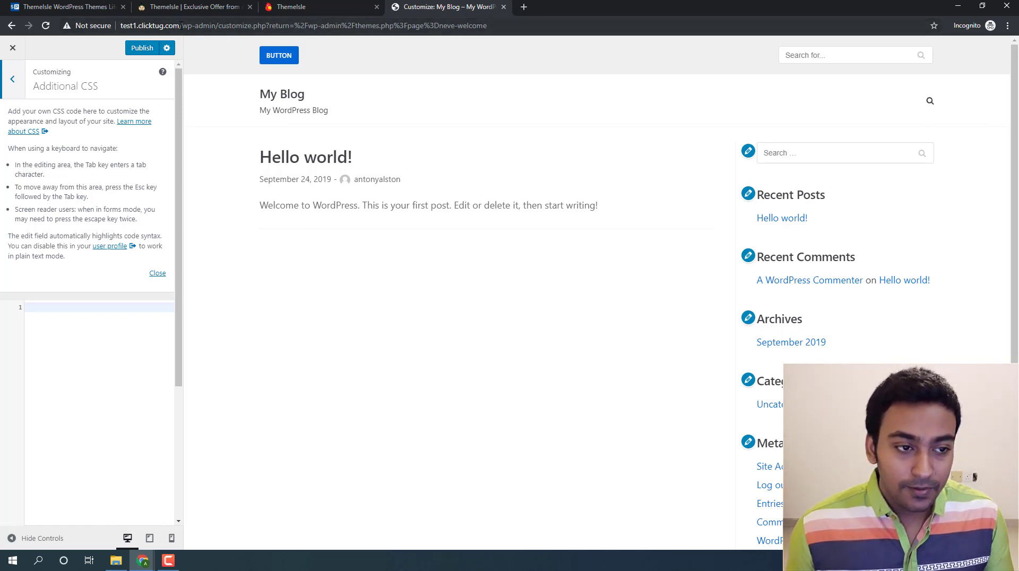
Step: Leave the customizer for the test site's wp-admin dashboard, discarding the unsaved changes
{"action": "left_click_drag", "start_coordinate": [181, 25], "coordinate": [489, 28]}
{"action": "left_click", "coordinate": [280, 28]}
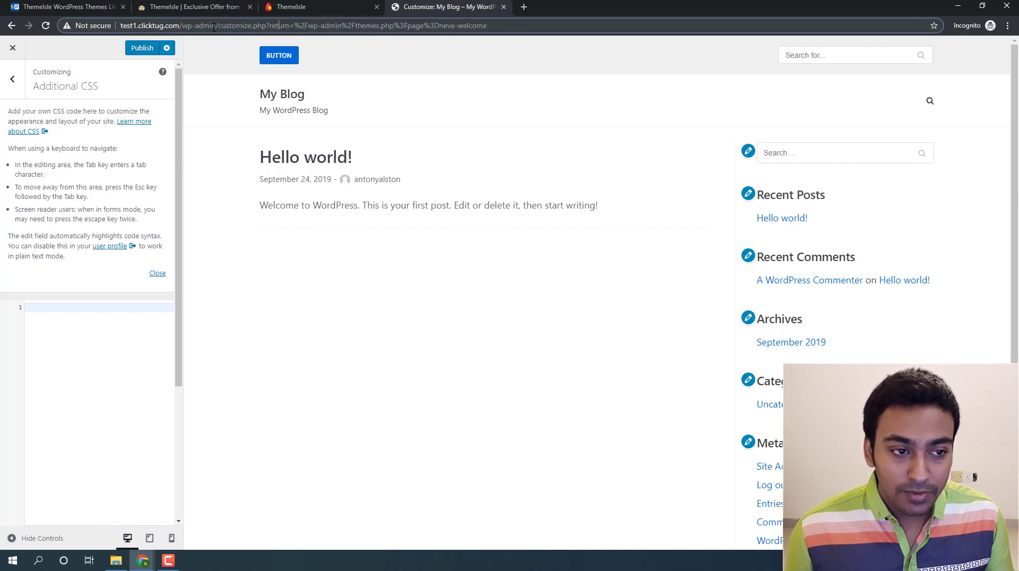
{"action": "left_click_drag", "start_coordinate": [218, 27], "coordinate": [584, 32]}
{"action": "key", "text": "BackSpace"}
{"action": "key", "text": "Return"}
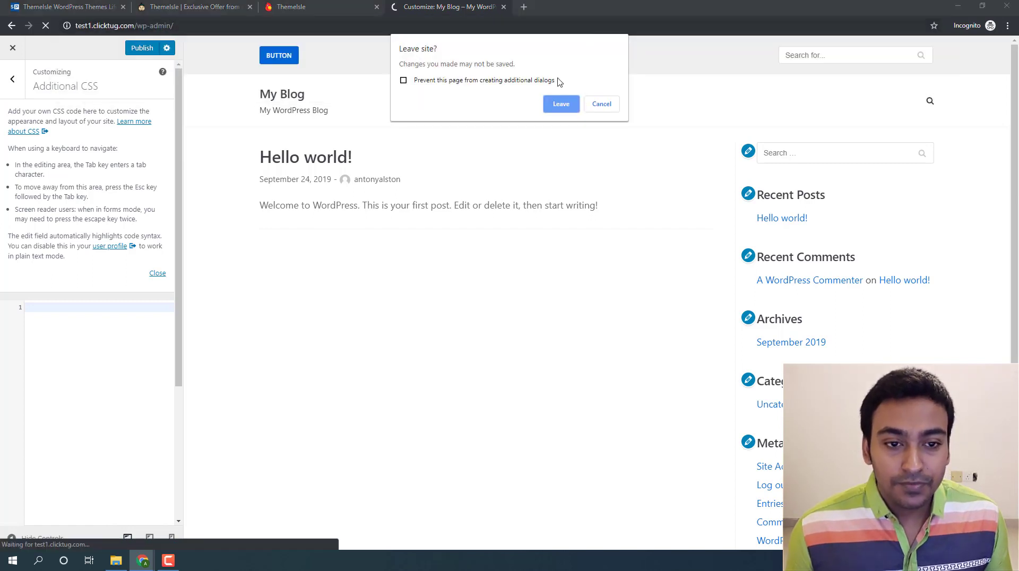
{"action": "left_click", "coordinate": [551, 104]}
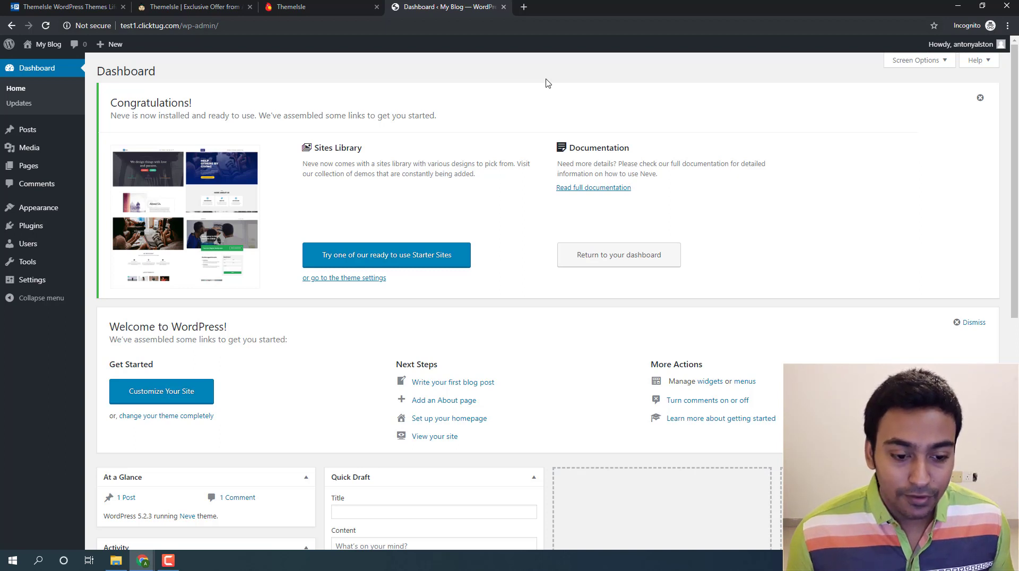
Step: Open Custom Layouts in a new tab and start a new custom layout of the Header type
{"action": "mouse_move", "coordinate": [24, 208]}
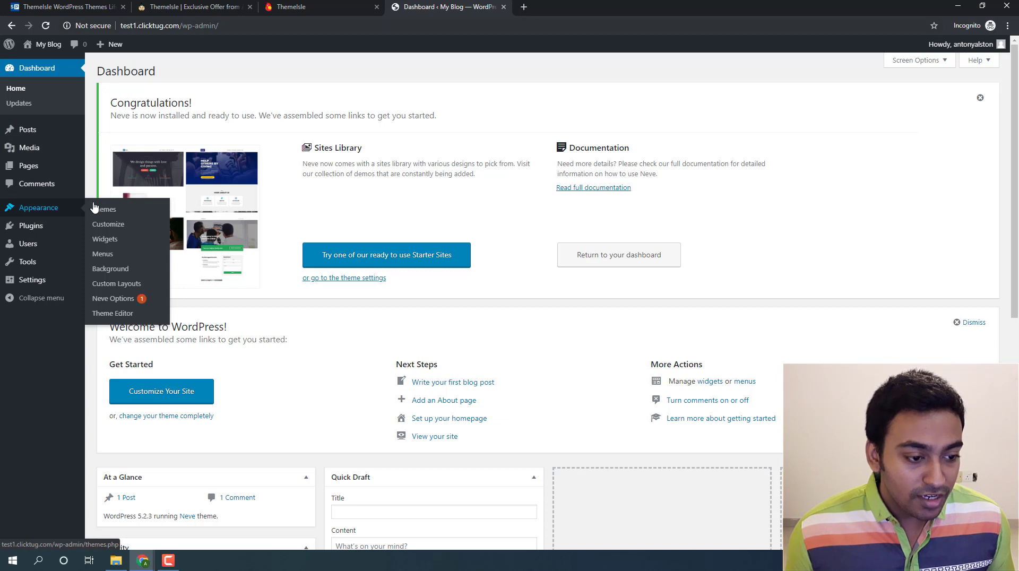
{"action": "middle_click", "coordinate": [113, 287]}
{"action": "left_click", "coordinate": [562, 8]}
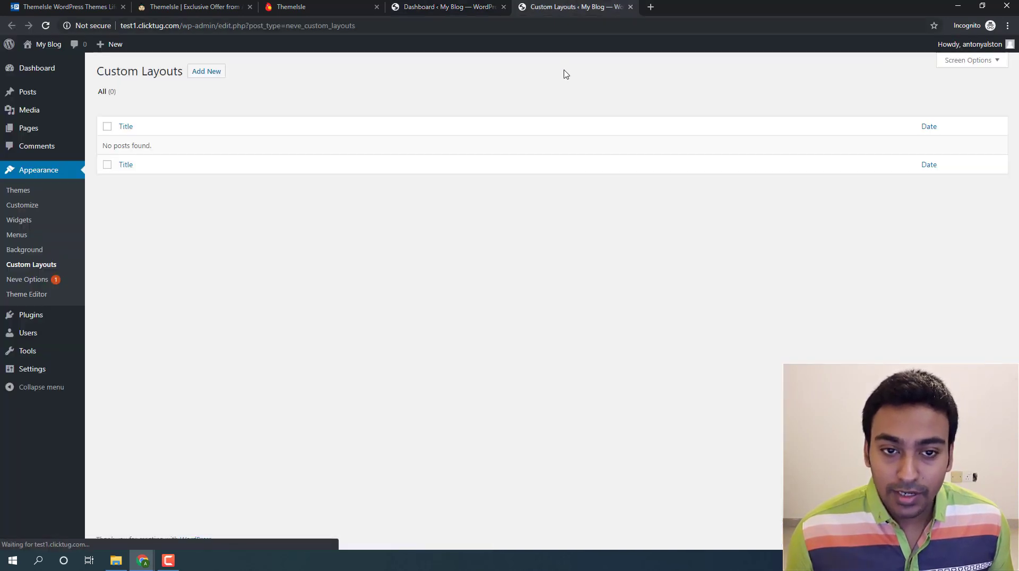
{"action": "left_click", "coordinate": [203, 72]}
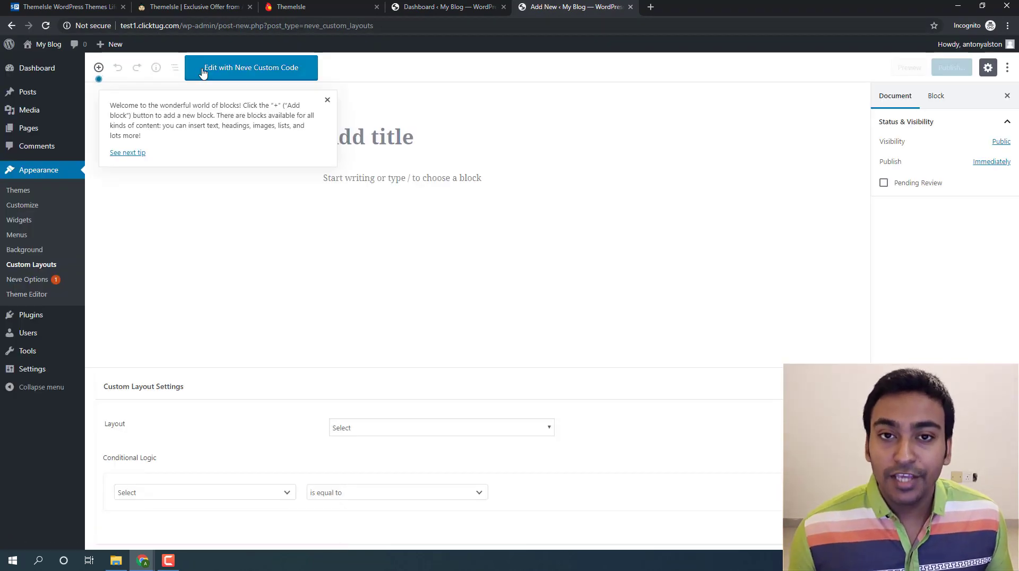
{"action": "left_click", "coordinate": [363, 429]}
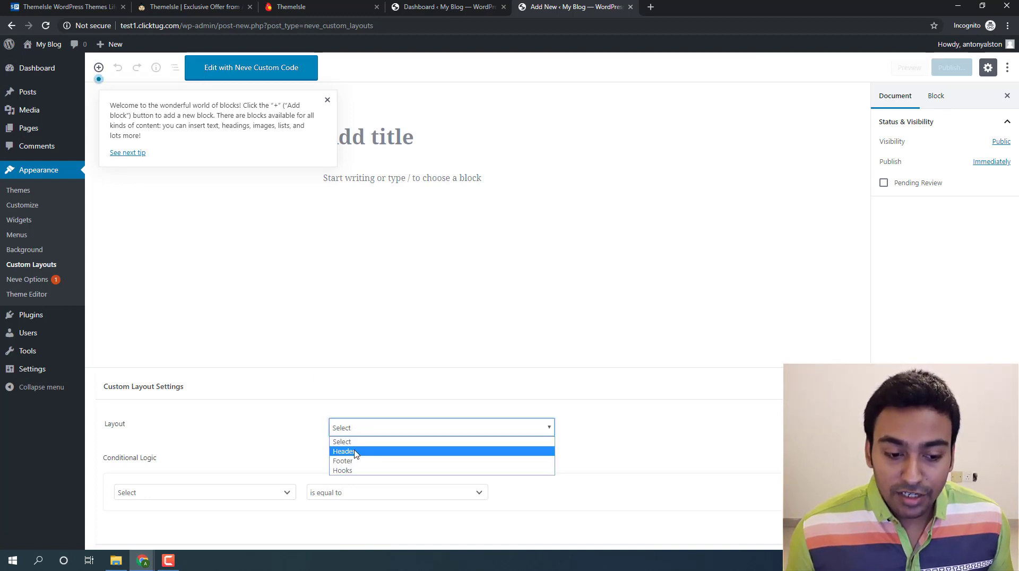
{"action": "left_click", "coordinate": [355, 452]}
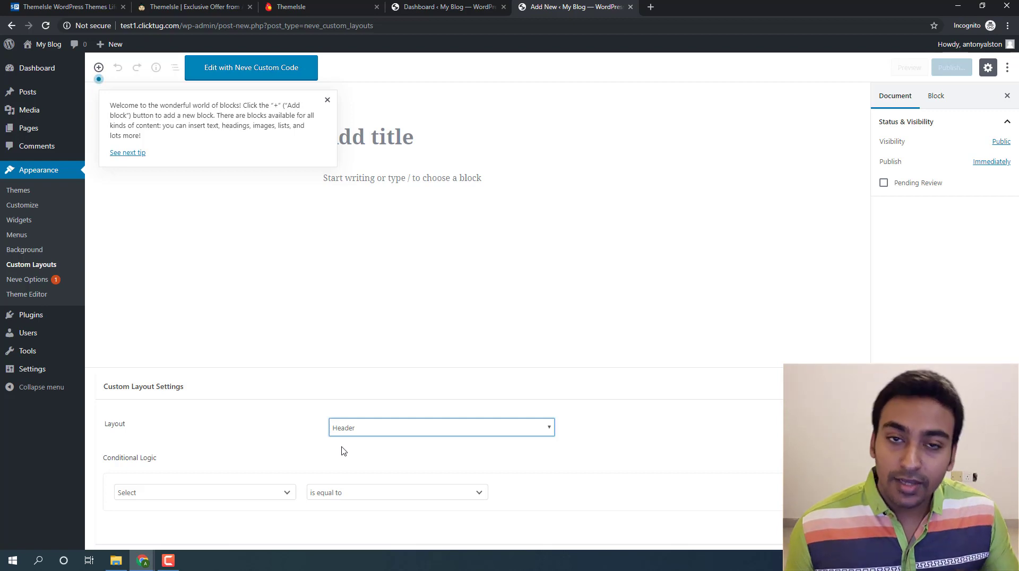
Step: Set the header layout's conditional logic to Post is equal to, and view the posts offered for the condition
{"action": "left_click", "coordinate": [264, 492]}
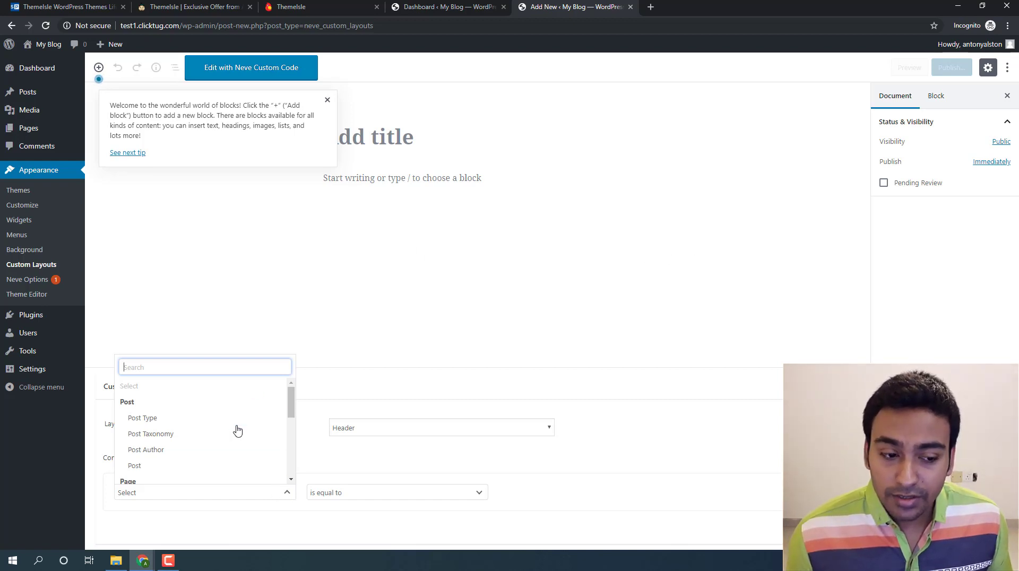
{"action": "scroll", "coordinate": [291, 407], "scroll_direction": "down", "scroll_amount": 1}
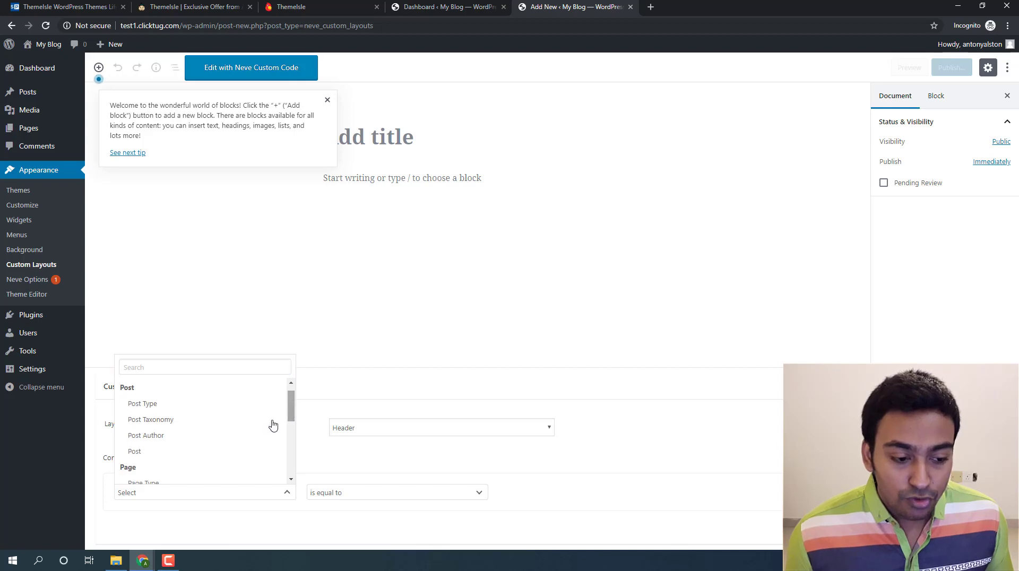
{"action": "left_click", "coordinate": [205, 455]}
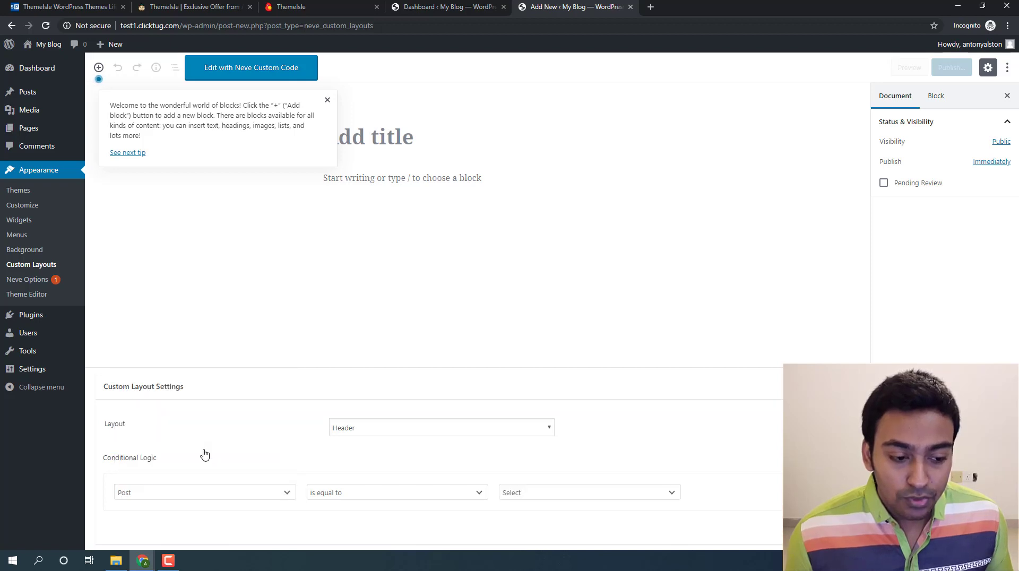
{"action": "left_click", "coordinate": [564, 492]}
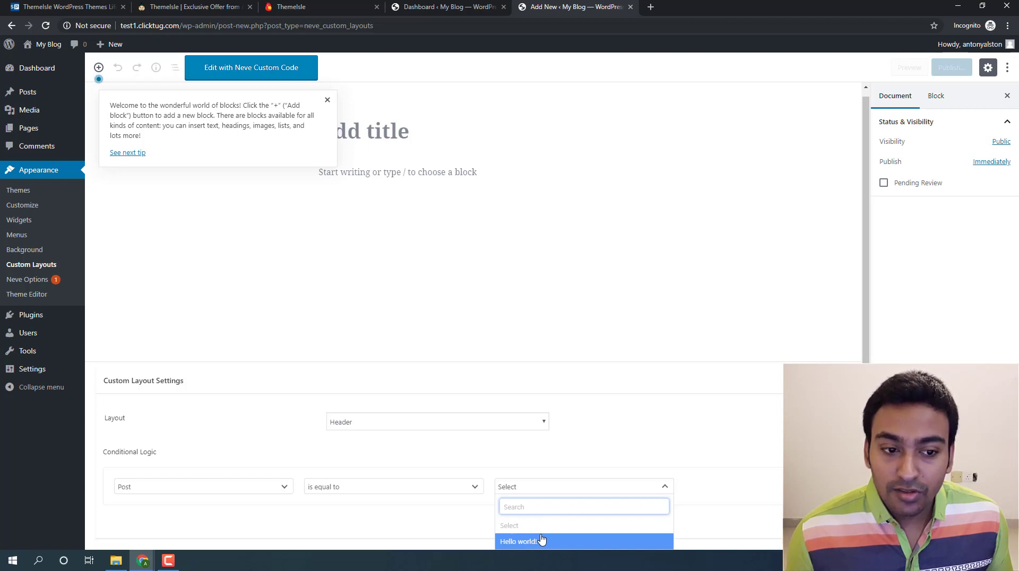
{"action": "left_click", "coordinate": [445, 520]}
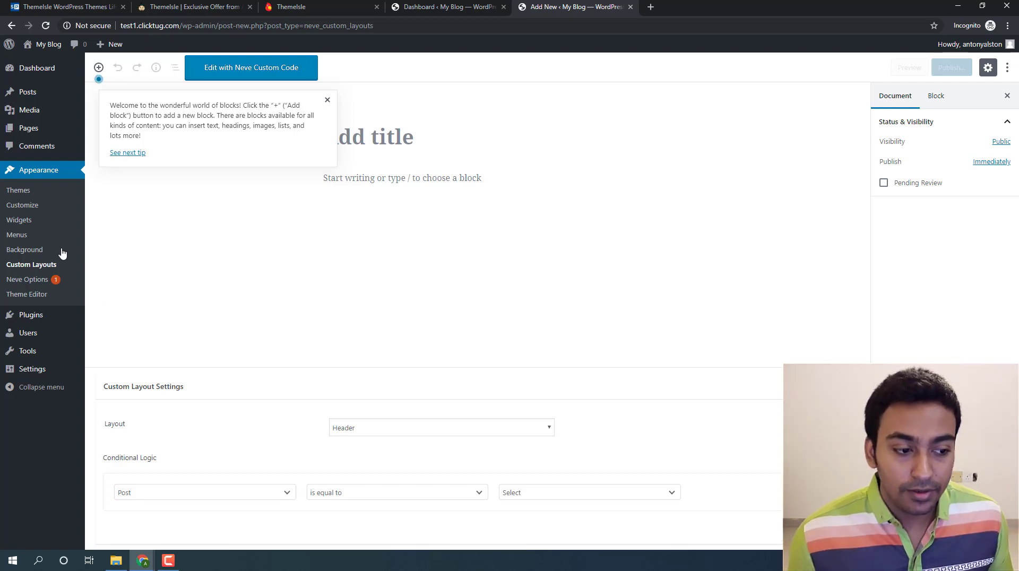
Step: Open the Sites Library in Neve Options and view the starter sites for Brizy, Beaver Builder and Gutenberg
{"action": "left_click", "coordinate": [40, 282]}
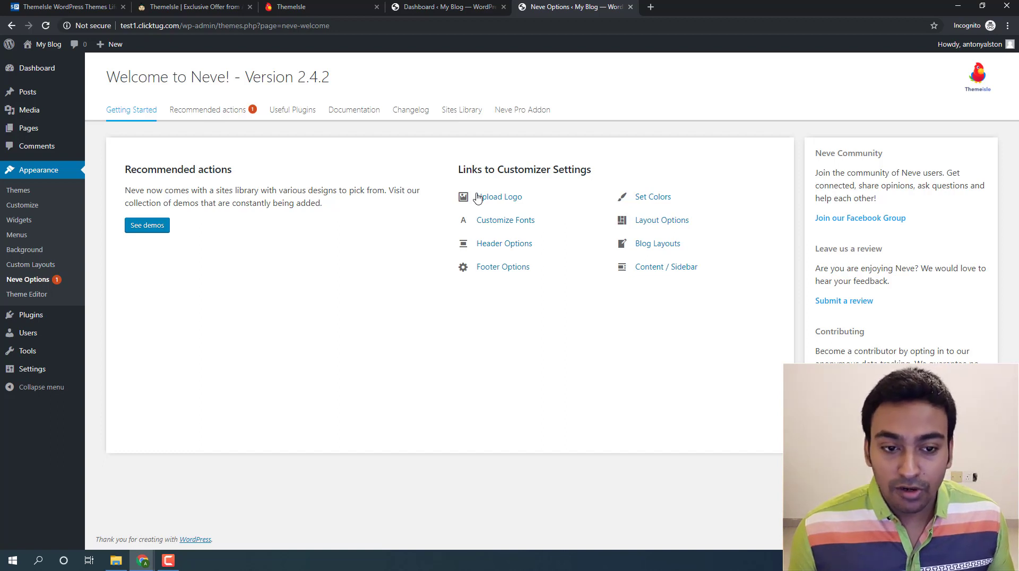
{"action": "left_click", "coordinate": [454, 114]}
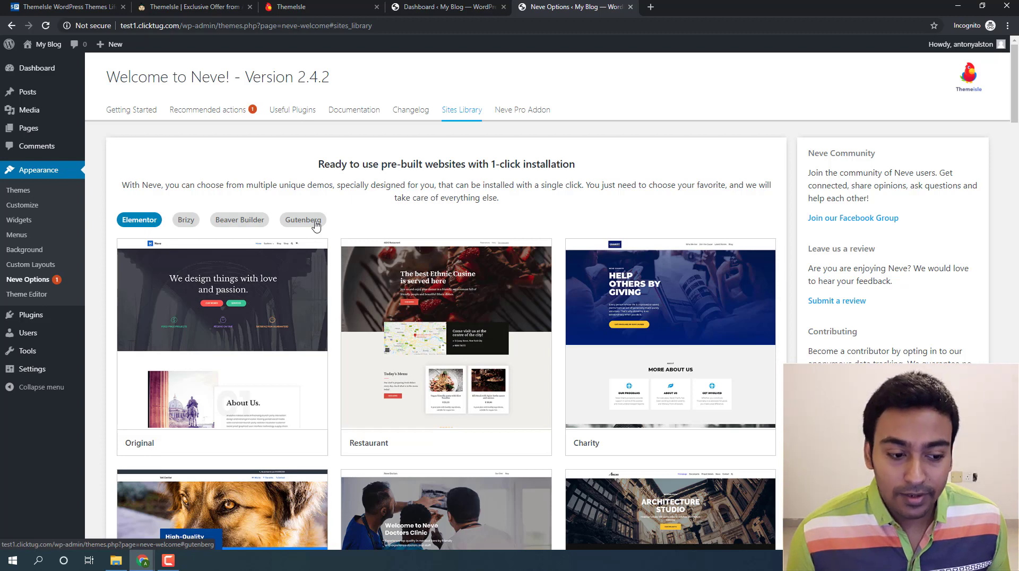
{"action": "scroll", "coordinate": [198, 222], "scroll_direction": "down", "scroll_amount": 1}
{"action": "left_click", "coordinate": [187, 145]}
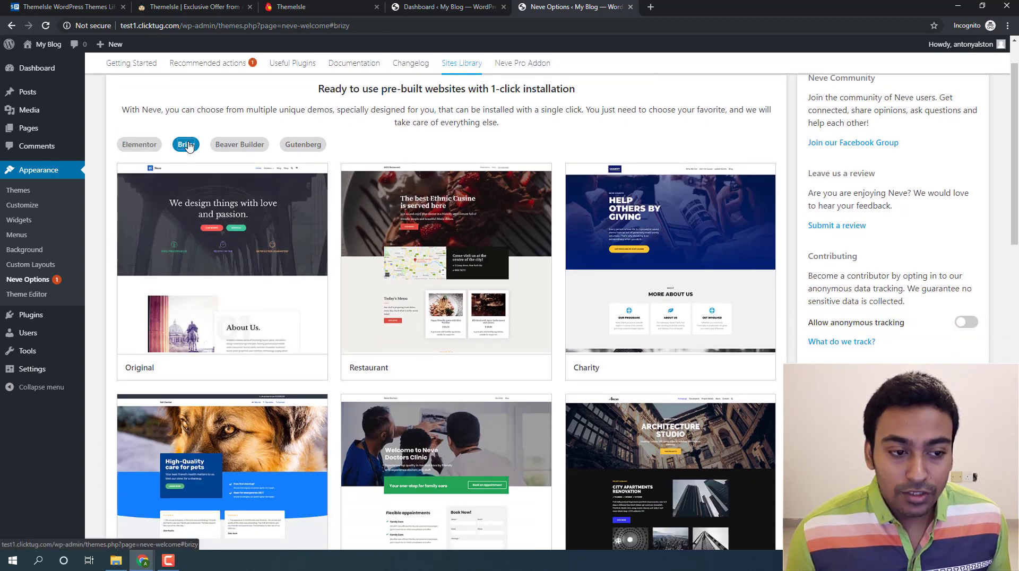
{"action": "left_click", "coordinate": [240, 145]}
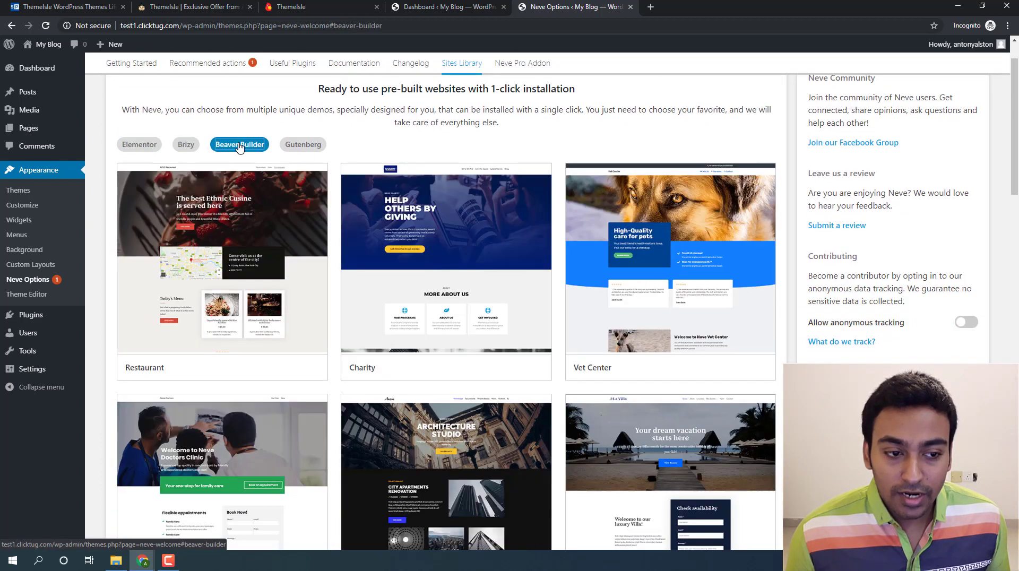
{"action": "left_click", "coordinate": [297, 148]}
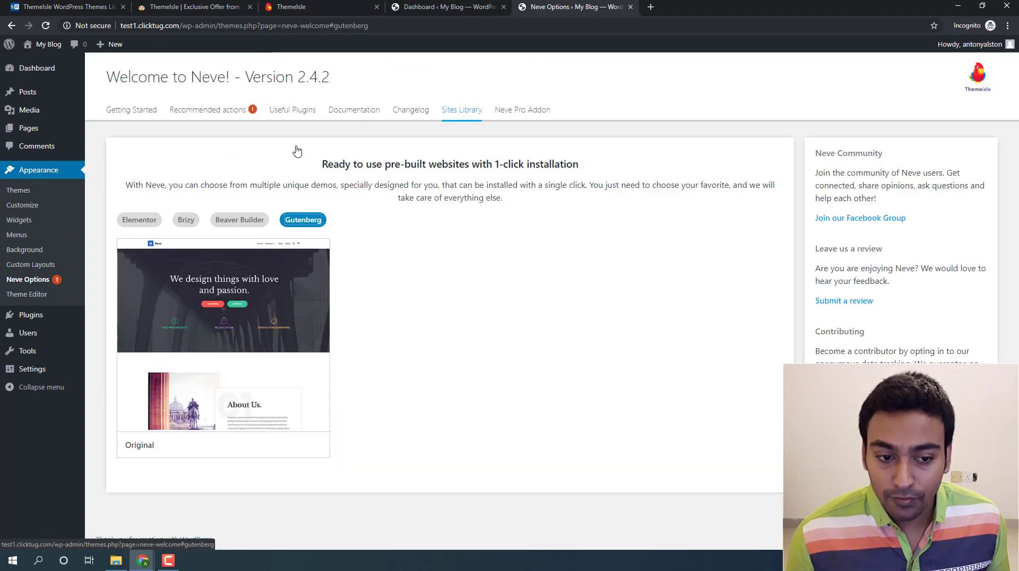
Step: Find the Travel Agency template among the Elementor starter sites and preview its page down to the inquiry form and map
{"action": "left_click", "coordinate": [137, 219]}
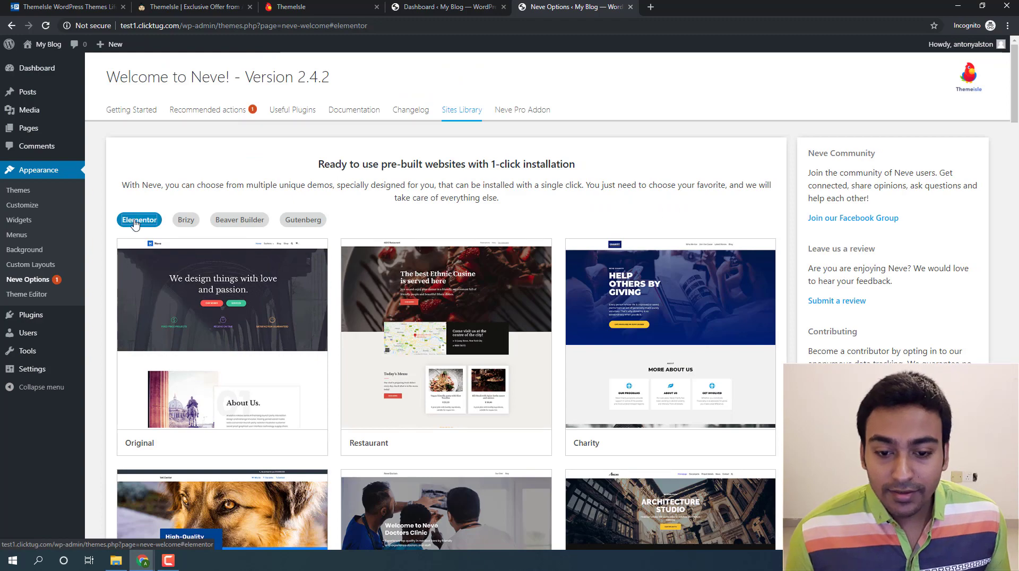
{"action": "scroll", "coordinate": [252, 235], "scroll_direction": "down", "scroll_amount": 3}
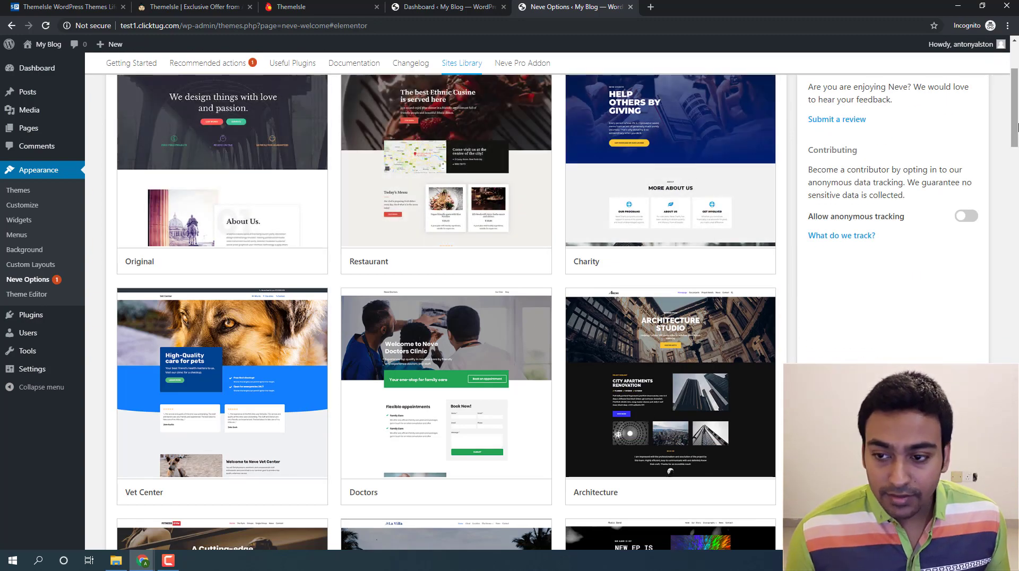
{"action": "left_click_drag", "start_coordinate": [1015, 129], "coordinate": [1003, 355]}
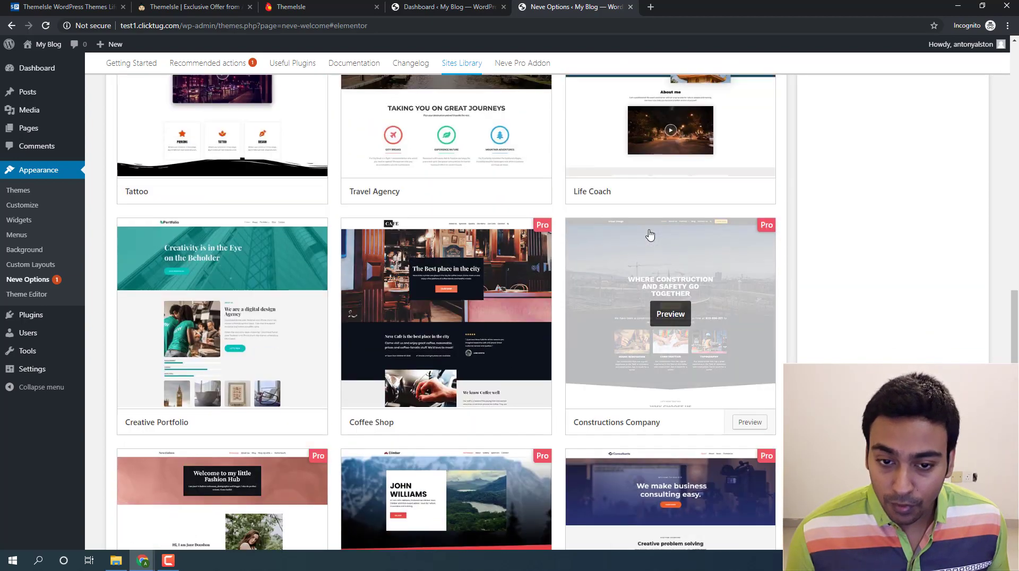
{"action": "scroll", "coordinate": [645, 234], "scroll_direction": "up", "scroll_amount": 4}
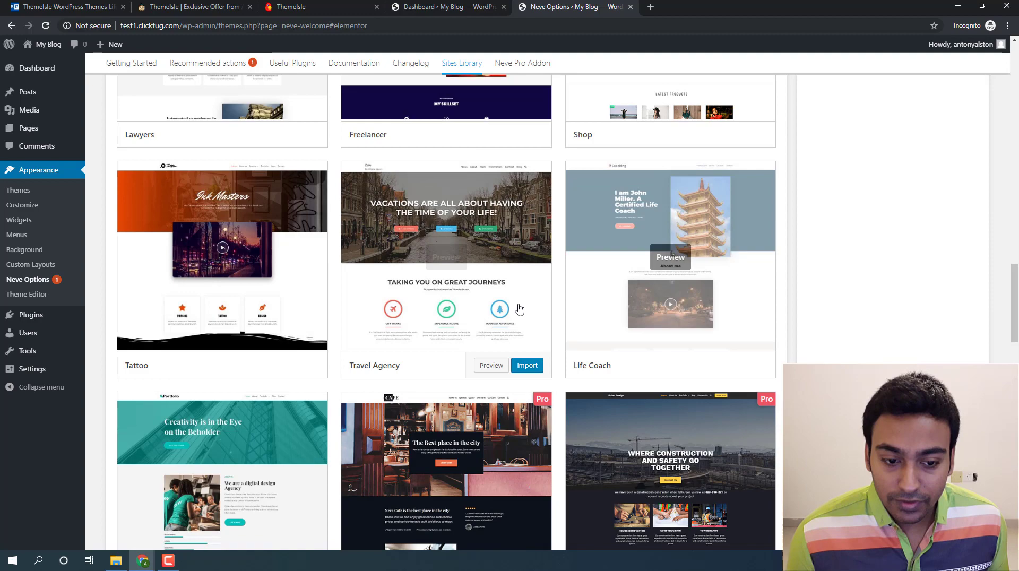
{"action": "left_click", "coordinate": [485, 368]}
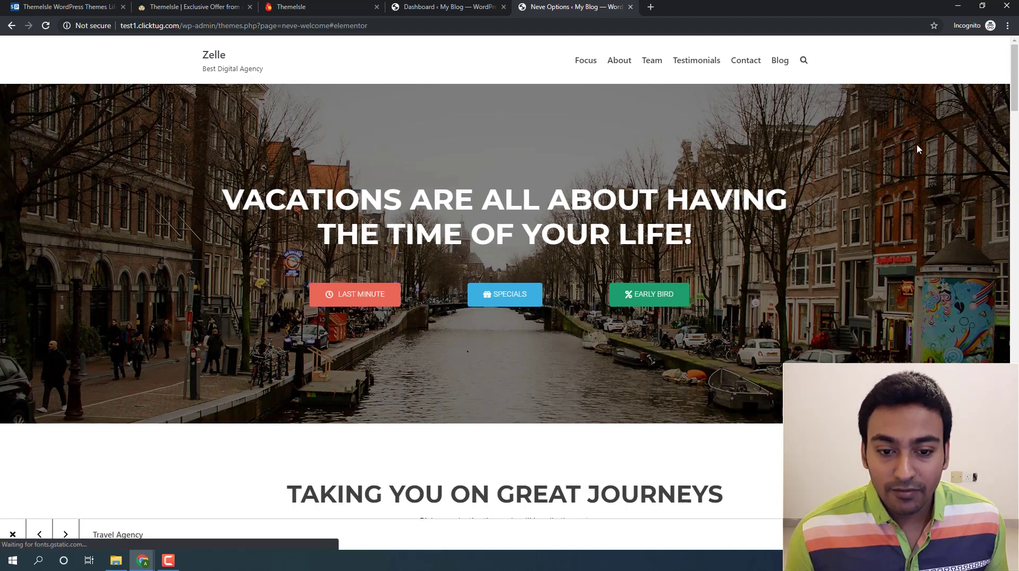
{"action": "scroll", "coordinate": [1016, 192], "scroll_direction": "down", "scroll_amount": 2}
{"action": "scroll", "coordinate": [1017, 193], "scroll_direction": "down", "scroll_amount": 20}
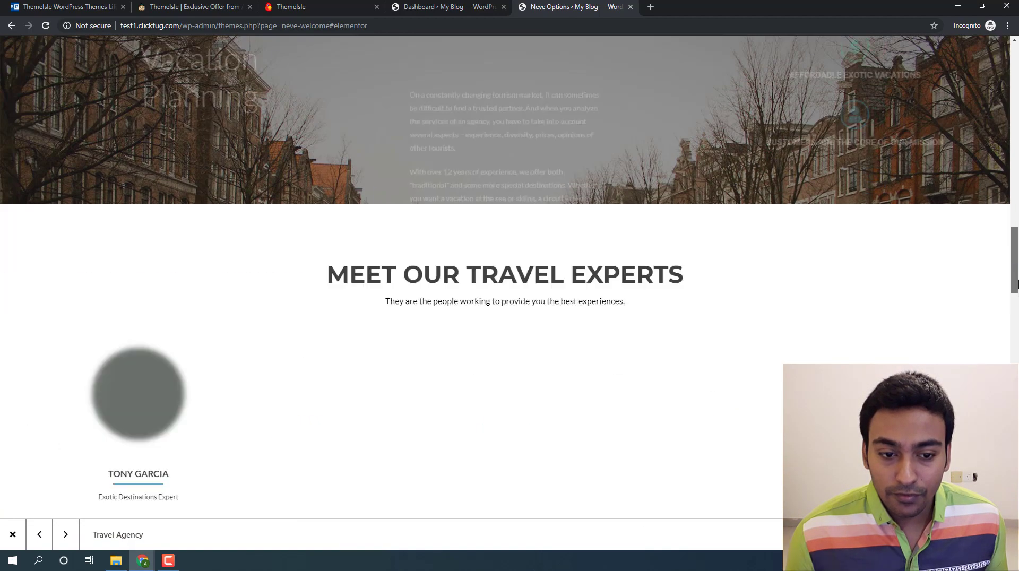
{"action": "scroll", "coordinate": [505, 276], "scroll_direction": "down", "scroll_amount": 5}
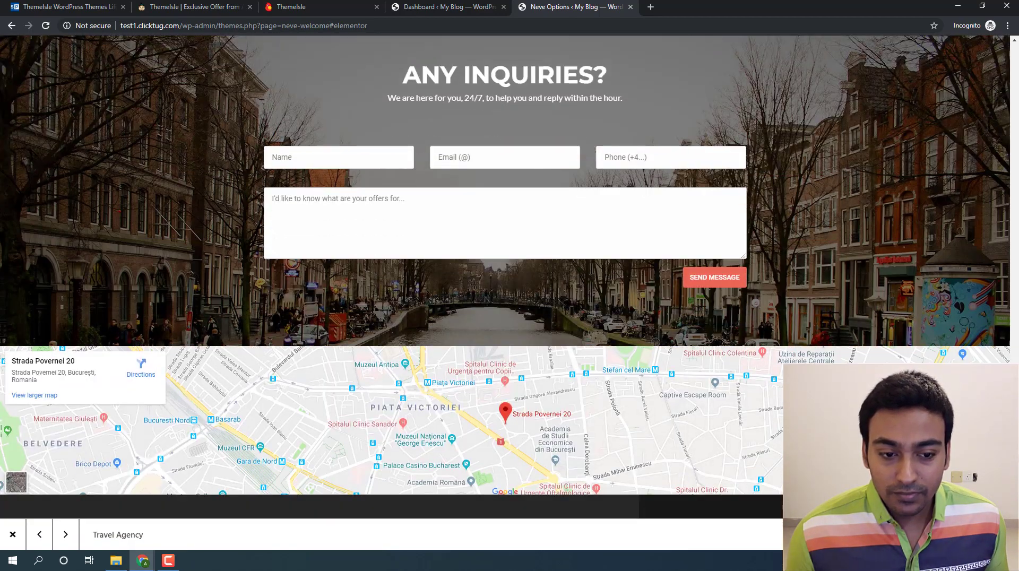
Step: Try to go back from the Travel Agency preview to the starter site library
{"action": "left_click", "coordinate": [8, 27]}
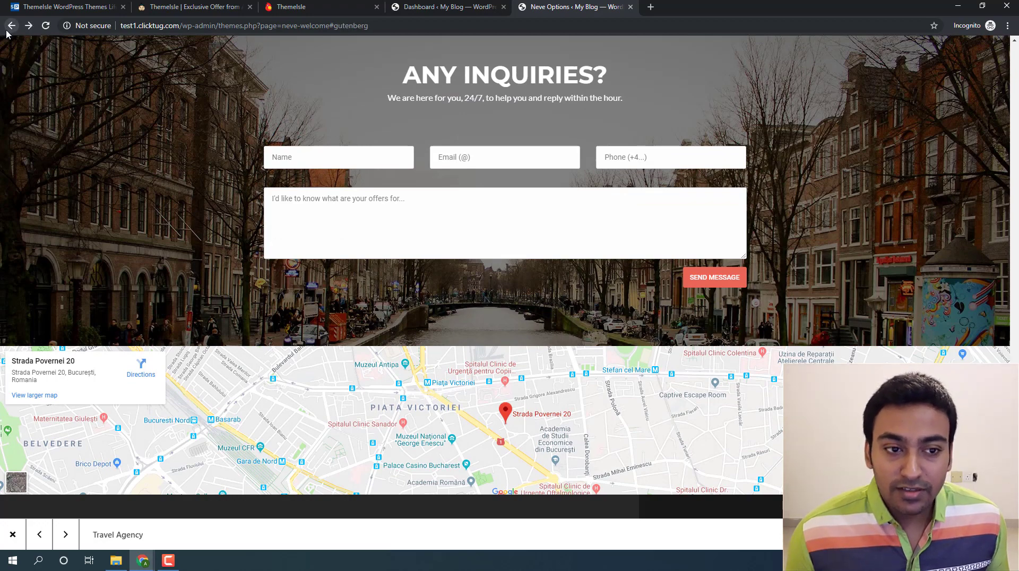
{"action": "left_click", "coordinate": [10, 25]}
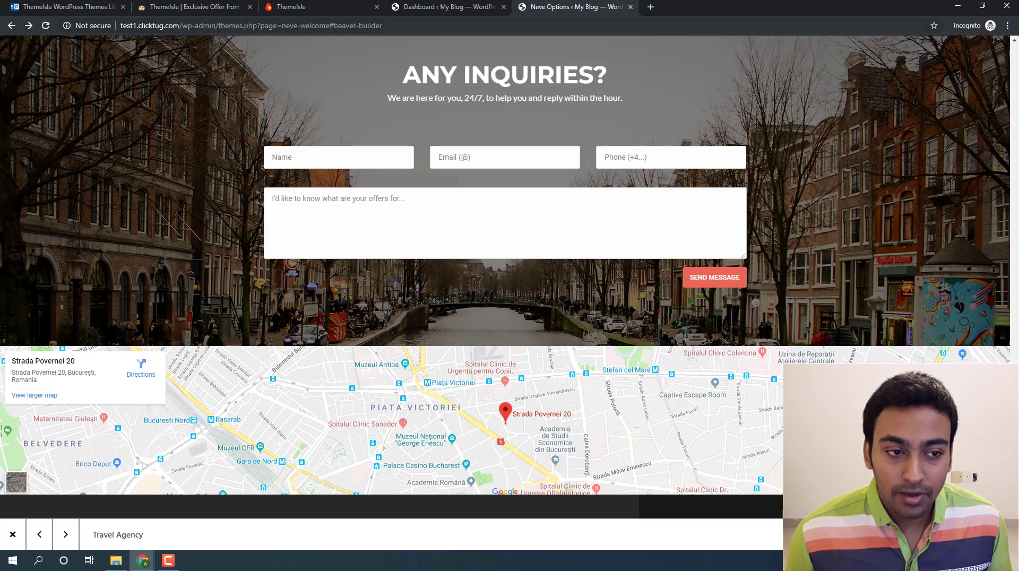
{"action": "left_click_drag", "start_coordinate": [221, 28], "coordinate": [382, 25]}
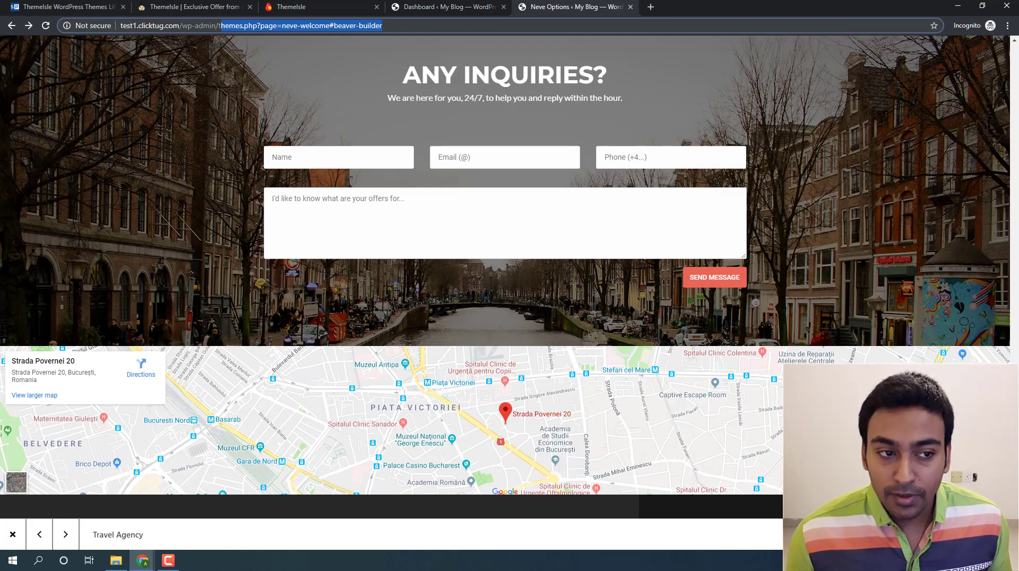
Step: Import the Travel Agency starter site with Content, Customizer and Widgets enabled, and view the resulting website
{"action": "left_click", "coordinate": [989, 535]}
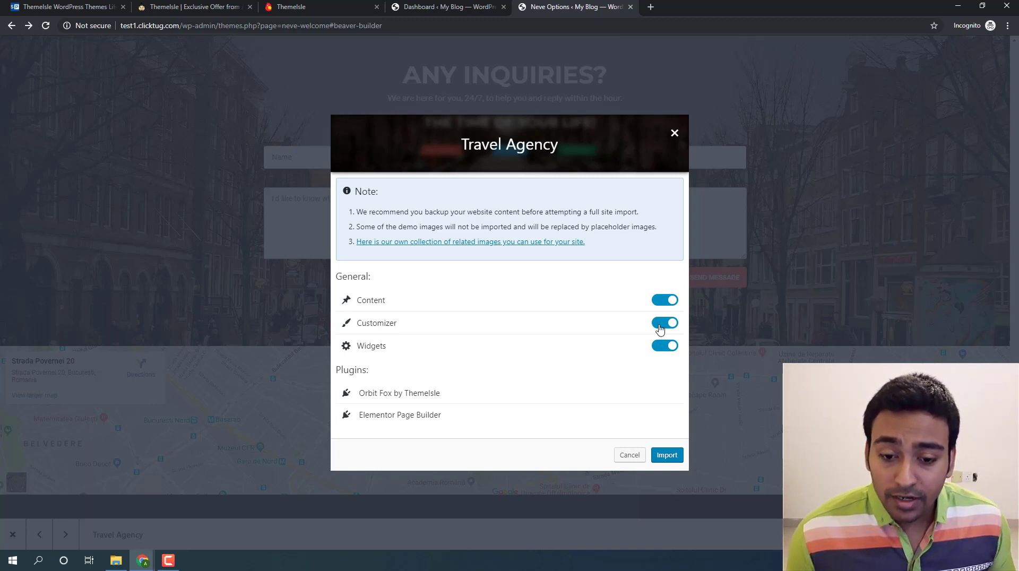
{"action": "left_click", "coordinate": [661, 301]}
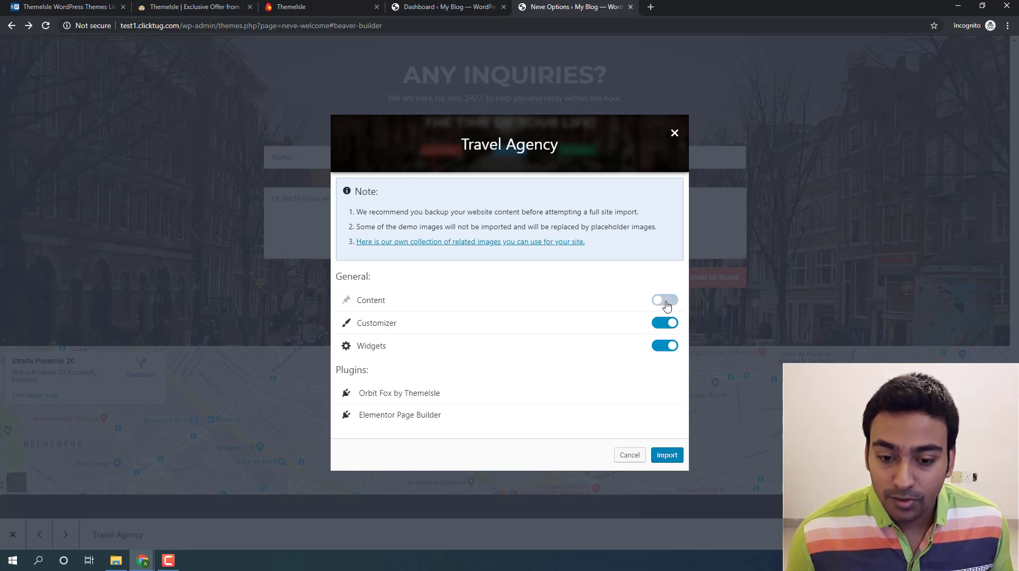
{"action": "left_click", "coordinate": [666, 302]}
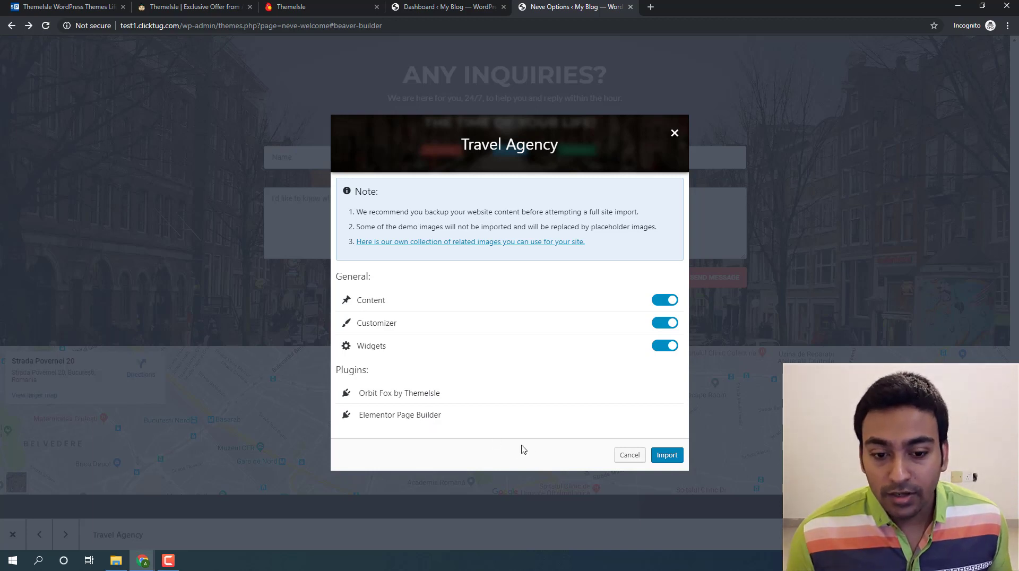
{"action": "left_click", "coordinate": [666, 455]}
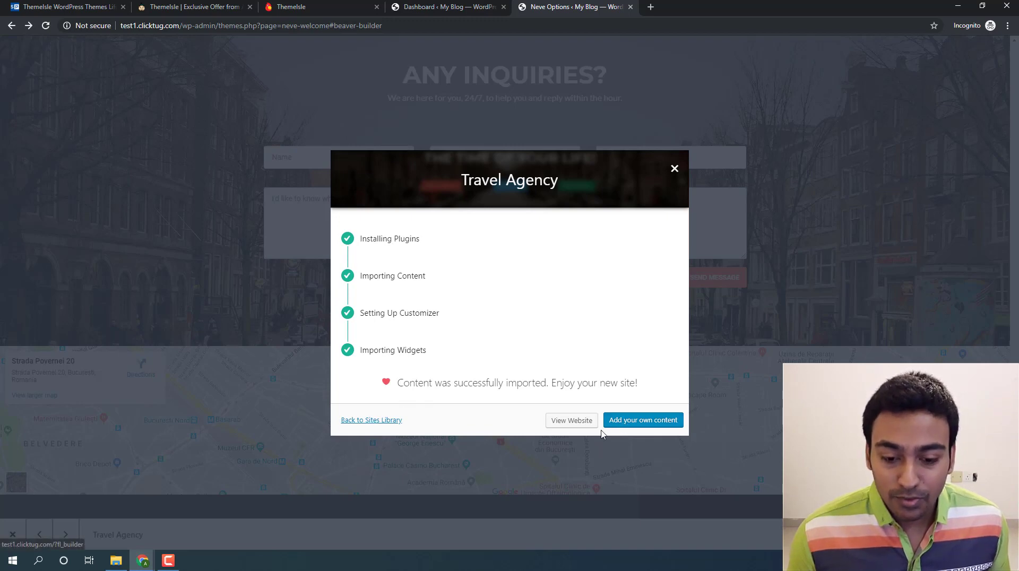
{"action": "left_click", "coordinate": [553, 424]}
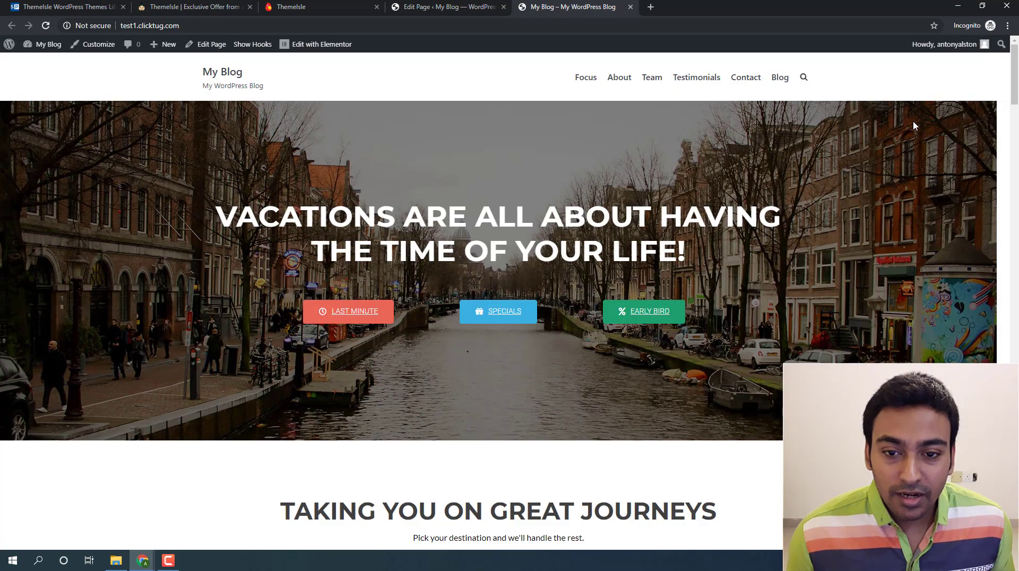
Step: Look over the imported homepage, open it in Elementor and open the third traveler testimonial's text for editing
{"action": "left_click_drag", "start_coordinate": [1016, 97], "coordinate": [1005, 232]}
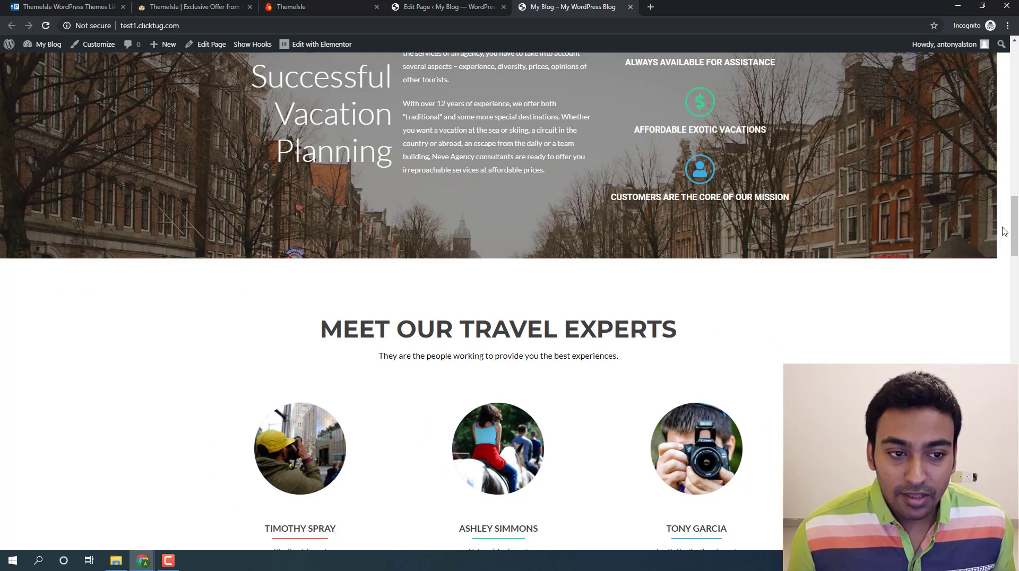
{"action": "left_click", "coordinate": [340, 48]}
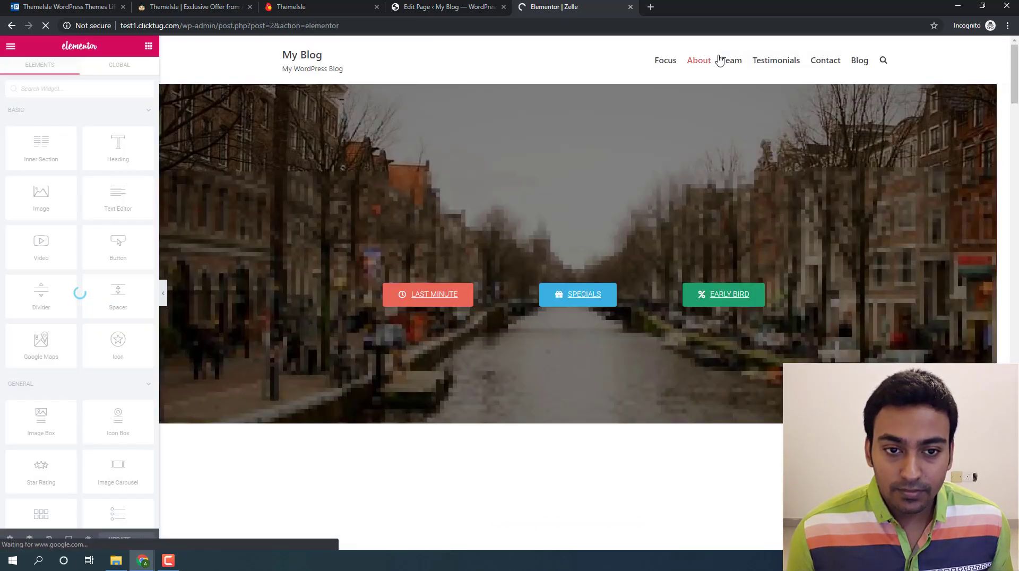
{"action": "left_click_drag", "start_coordinate": [1015, 79], "coordinate": [1015, 369]}
{"action": "scroll", "coordinate": [931, 285], "scroll_direction": "up", "scroll_amount": 10}
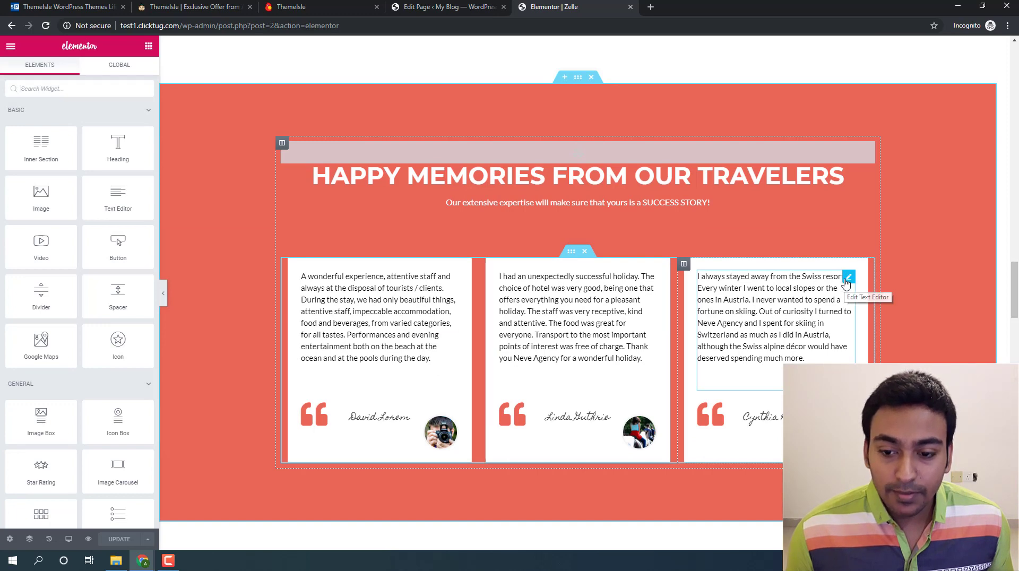
{"action": "left_click", "coordinate": [849, 277]}
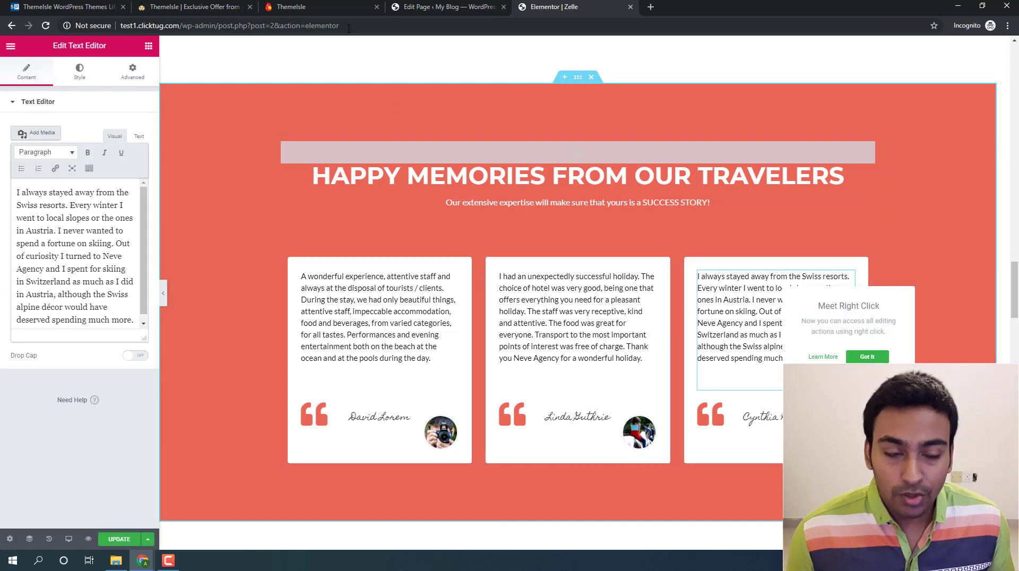
Step: Return to the AppSumo ThemeIsle plans and open the Hestia PRO theme page in a new tab
{"action": "left_click", "coordinate": [235, 5]}
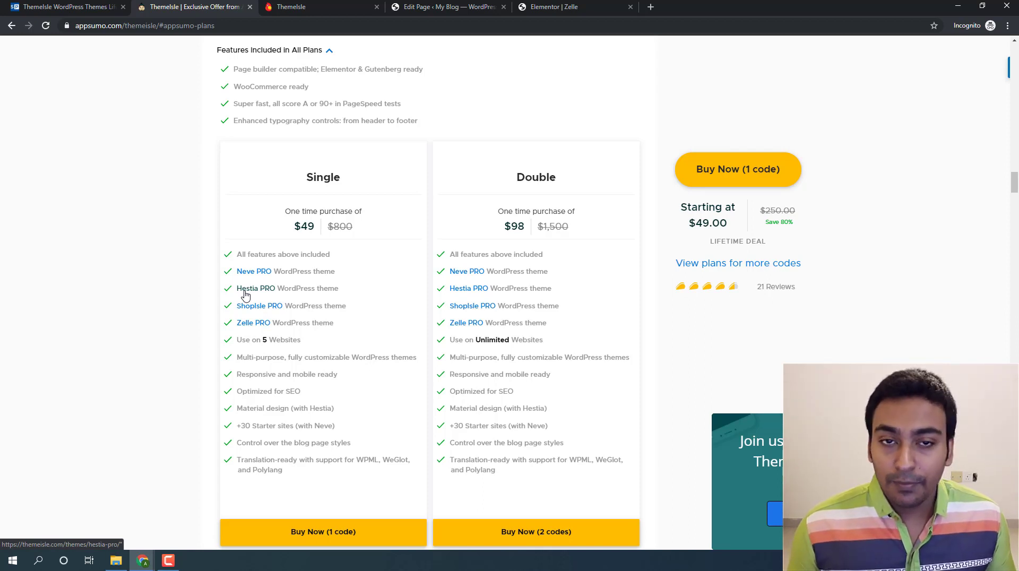
{"action": "left_click", "coordinate": [478, 7]}
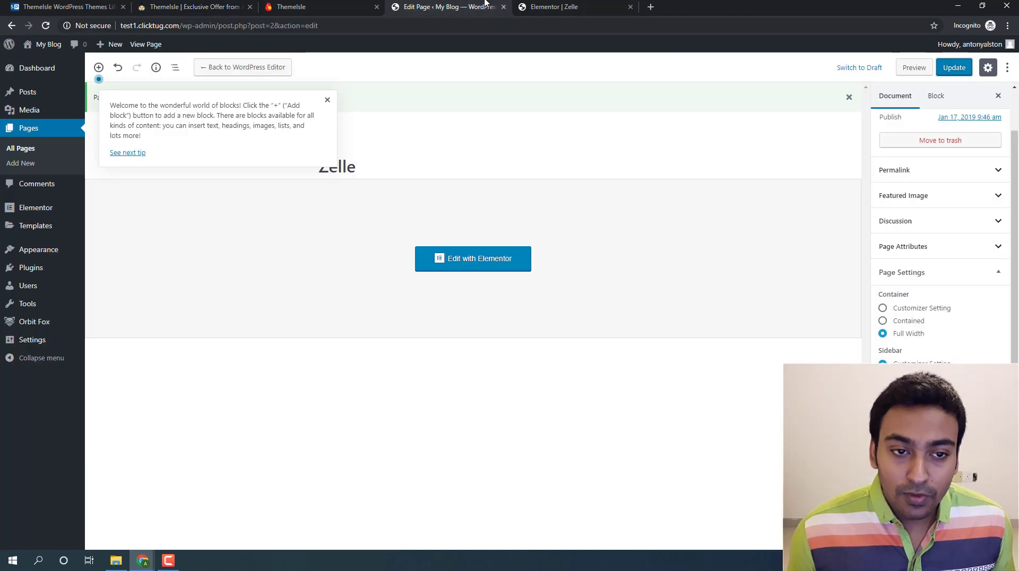
{"action": "left_click", "coordinate": [359, 5]}
{"action": "left_click", "coordinate": [254, 4]}
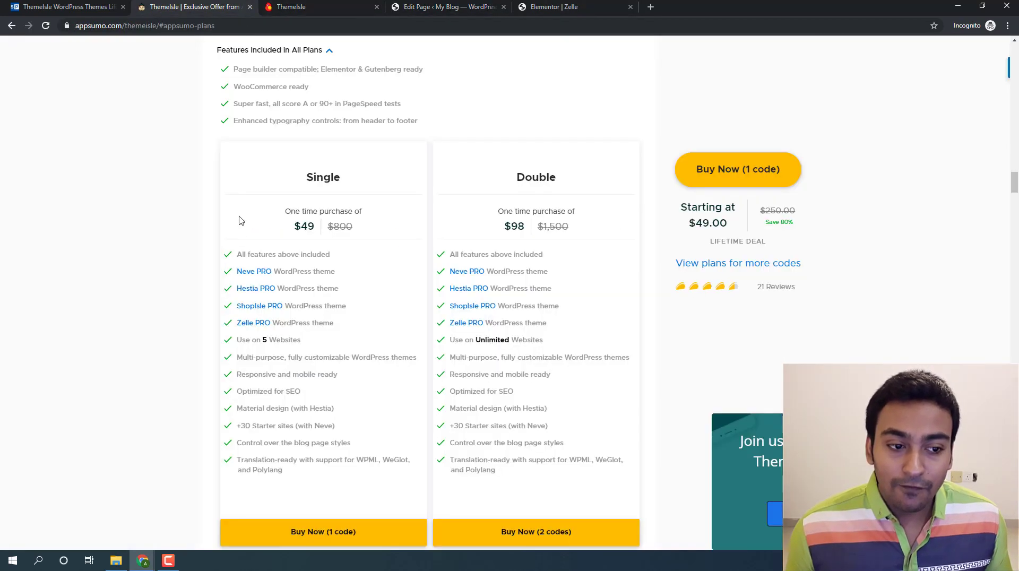
{"action": "middle_click", "coordinate": [267, 291]}
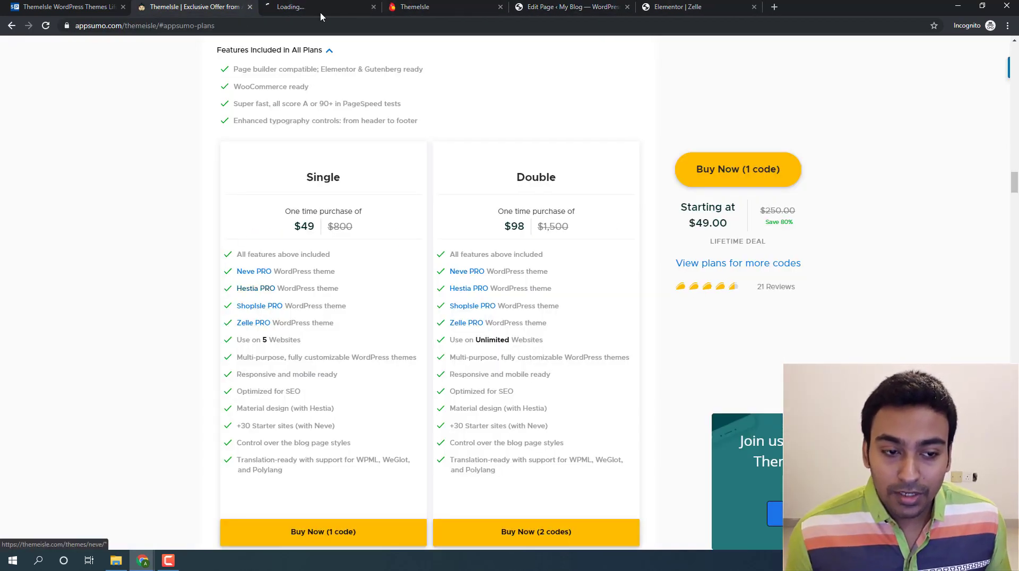
{"action": "left_click", "coordinate": [321, 7]}
Step: Return to the test site's page editor and open the theme customizer from there
{"action": "left_click", "coordinate": [89, 4]}
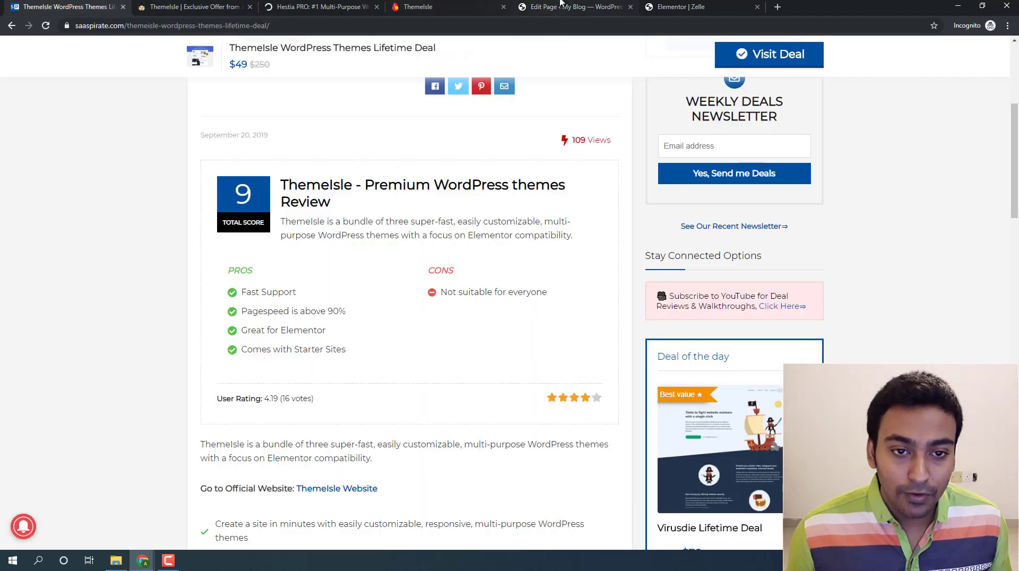
{"action": "left_click", "coordinate": [564, 5]}
{"action": "left_click", "coordinate": [105, 270]}
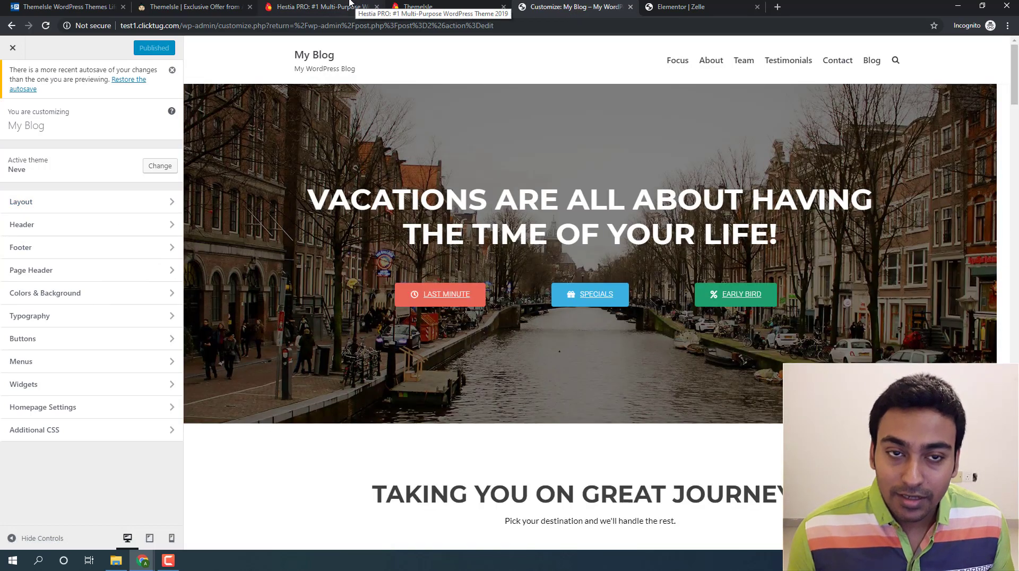
Step: Examine the Hestia PRO theme page's customizer, page builder and WooCommerce features, and return to the AppSumo ThemeIsle plans
{"action": "left_click", "coordinate": [349, 4]}
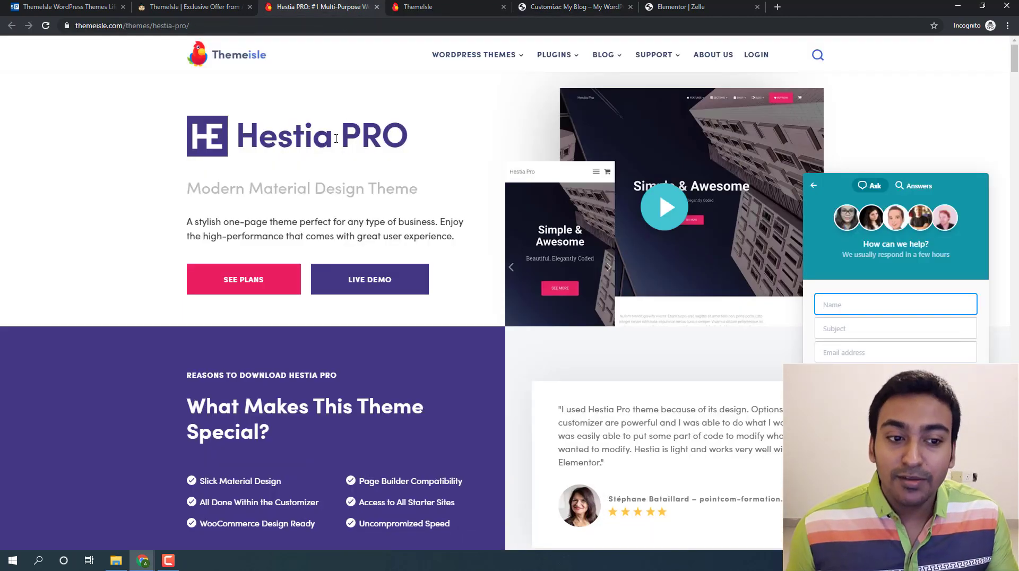
{"action": "left_click_drag", "start_coordinate": [333, 137], "coordinate": [245, 134]}
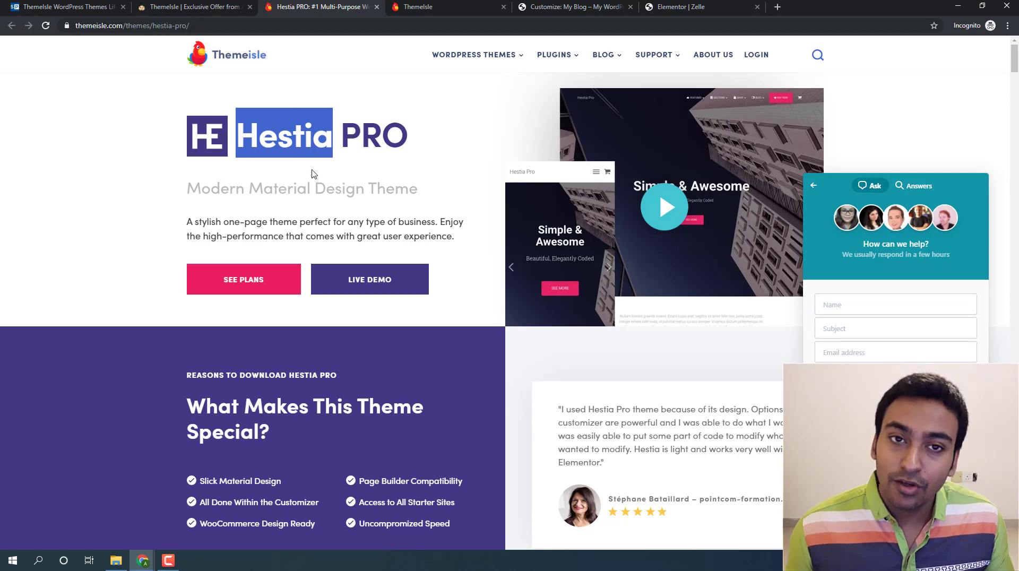
{"action": "scroll", "coordinate": [314, 170], "scroll_direction": "down", "scroll_amount": 9}
{"action": "scroll", "coordinate": [314, 171], "scroll_direction": "down", "scroll_amount": 12}
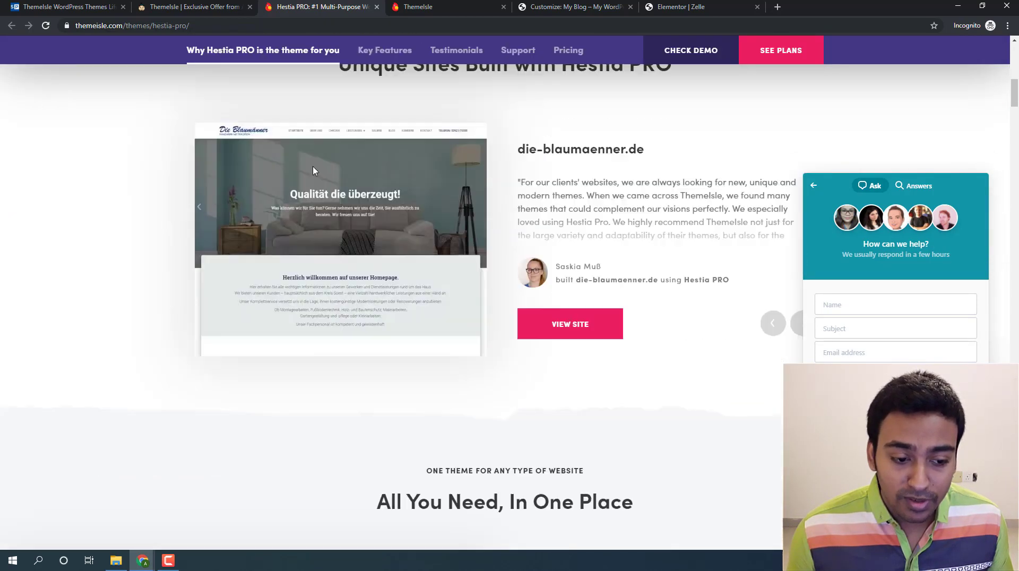
{"action": "scroll", "coordinate": [32, 255], "scroll_direction": "down", "scroll_amount": 12}
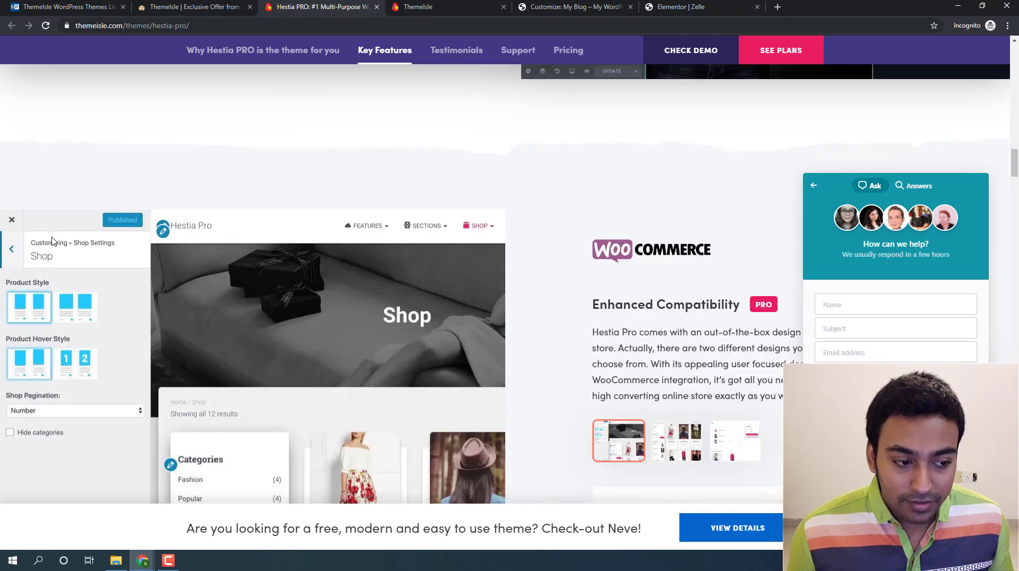
{"action": "scroll", "coordinate": [595, 155], "scroll_direction": "up", "scroll_amount": 4}
{"action": "scroll", "coordinate": [594, 155], "scroll_direction": "down", "scroll_amount": 10}
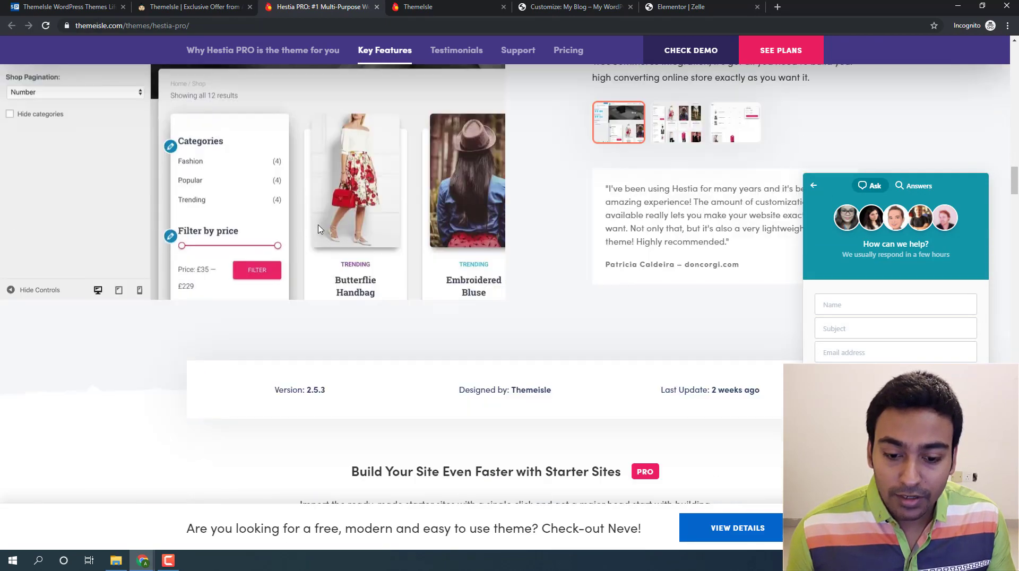
{"action": "scroll", "coordinate": [250, 248], "scroll_direction": "down", "scroll_amount": 3}
{"action": "scroll", "coordinate": [250, 248], "scroll_direction": "up", "scroll_amount": 3}
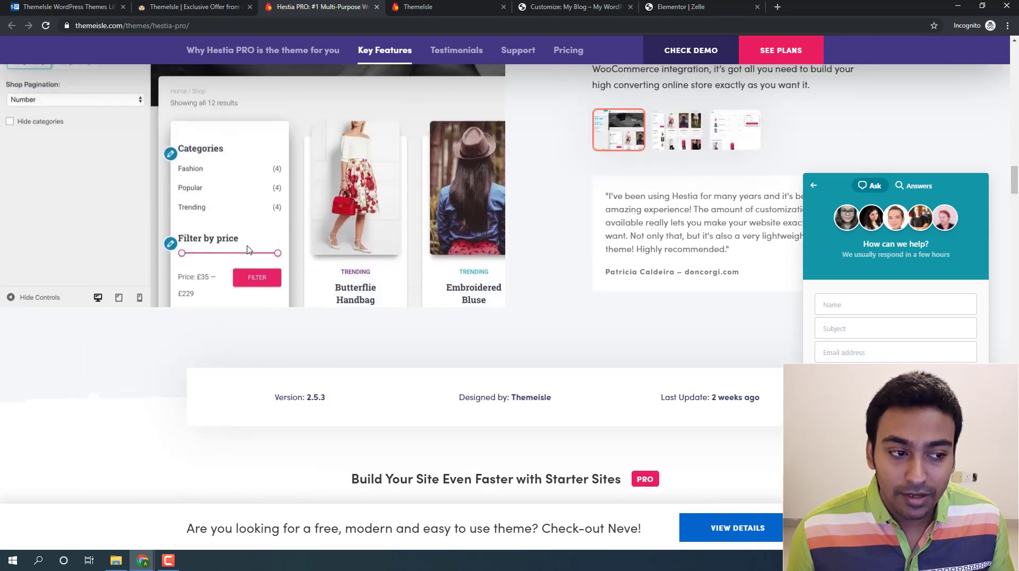
{"action": "scroll", "coordinate": [247, 250], "scroll_direction": "up", "scroll_amount": 15}
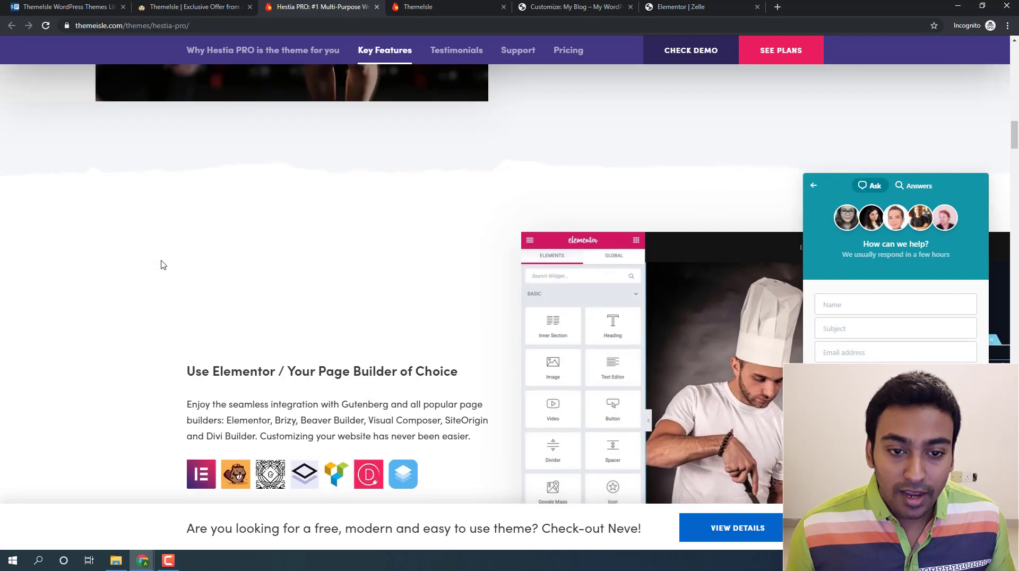
{"action": "scroll", "coordinate": [150, 262], "scroll_direction": "down", "scroll_amount": 1}
{"action": "scroll", "coordinate": [150, 262], "scroll_direction": "up", "scroll_amount": 8}
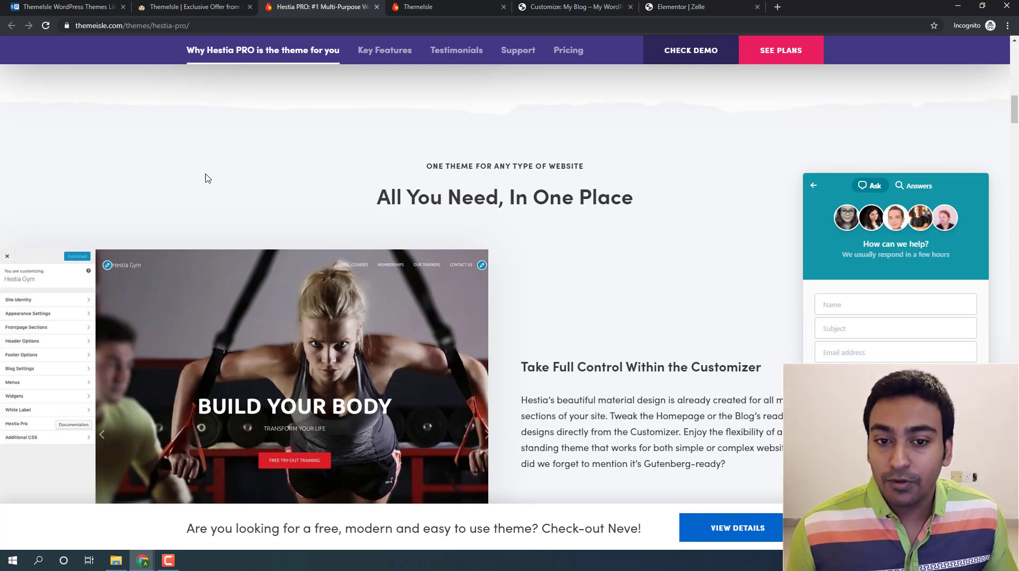
{"action": "left_click", "coordinate": [202, 7]}
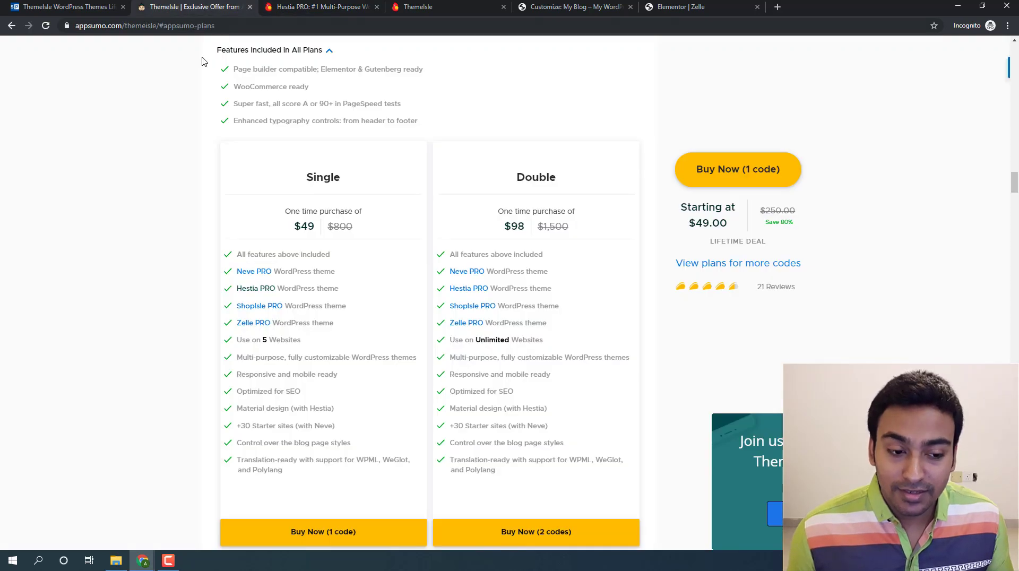